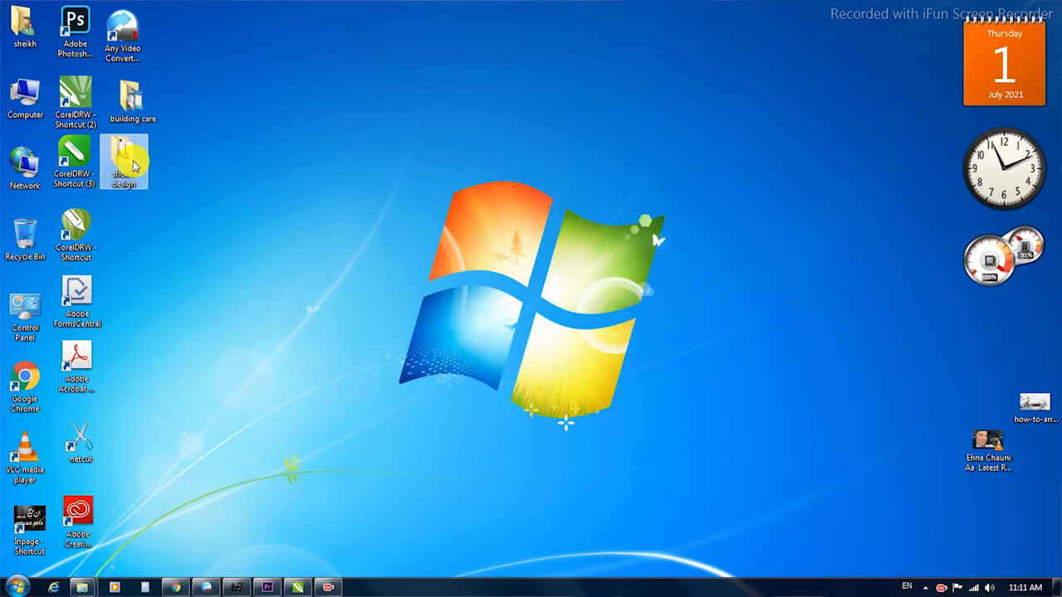
Step: Open the sticker design folder on the desktop, examine its source images, and check the blank sticker outline in CorelDRAW
double_click(131, 158)
click(704, 91)
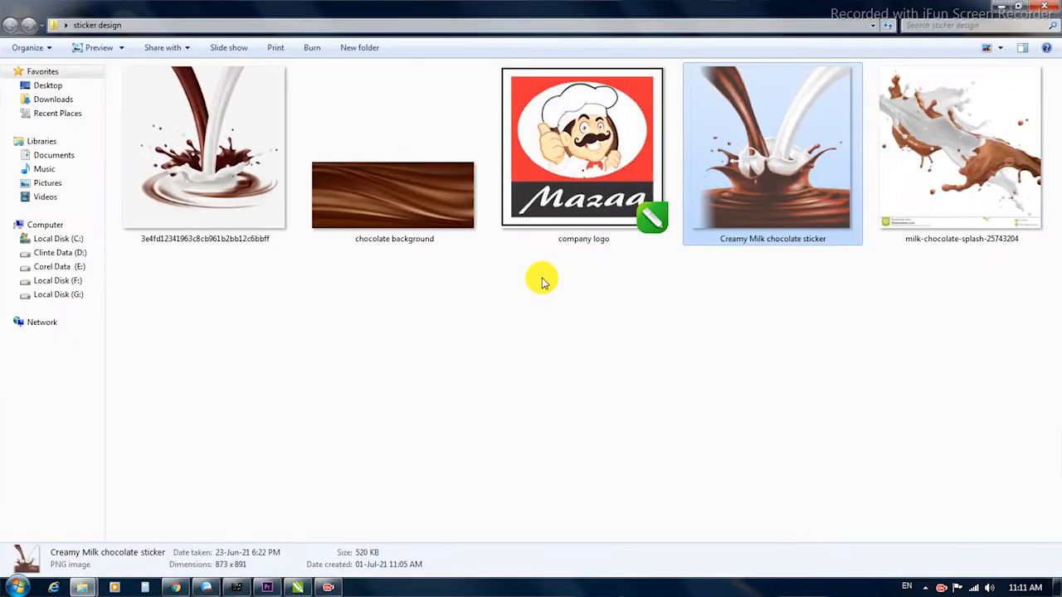
right_click(541, 279)
mouse_move(585, 286)
click(471, 393)
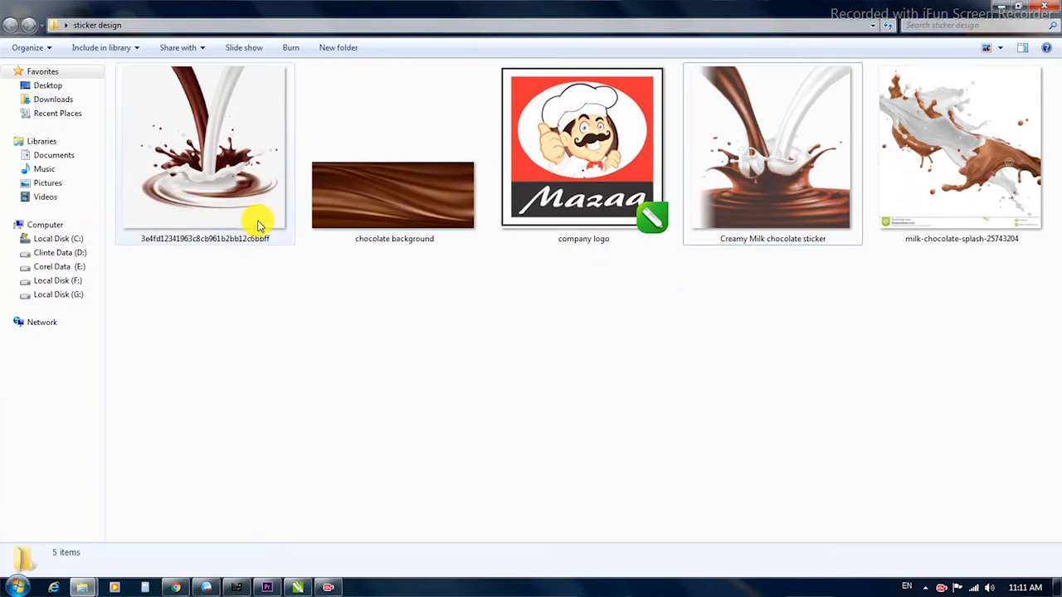
click(584, 184)
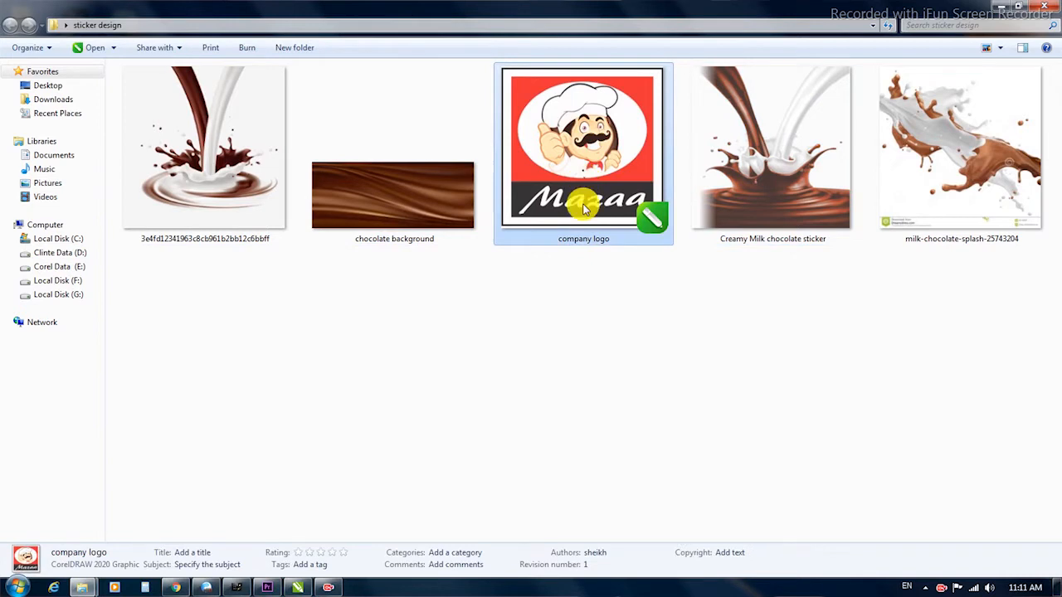
click(300, 586)
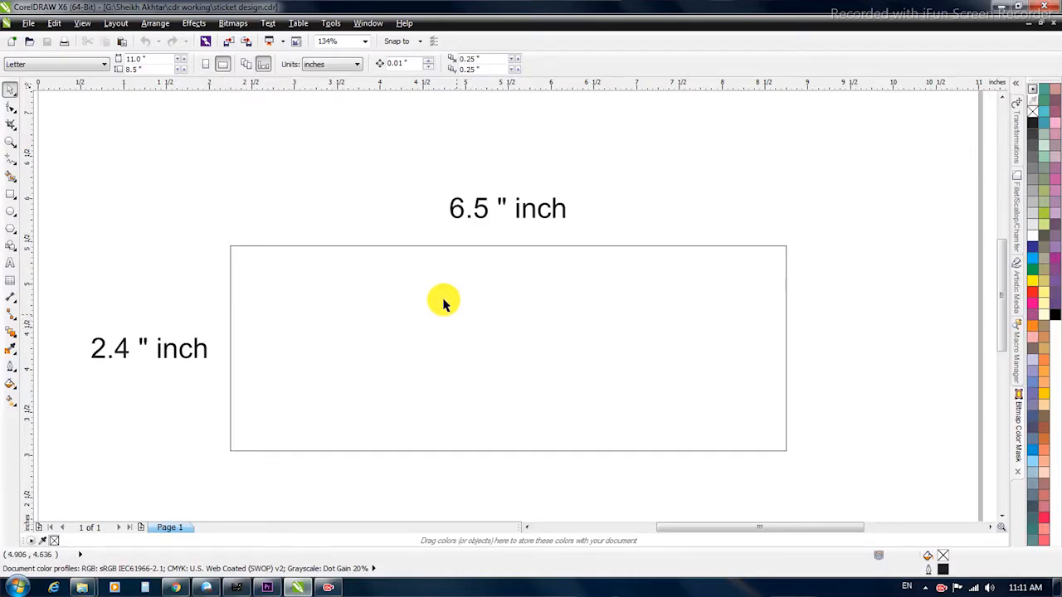
click(382, 189)
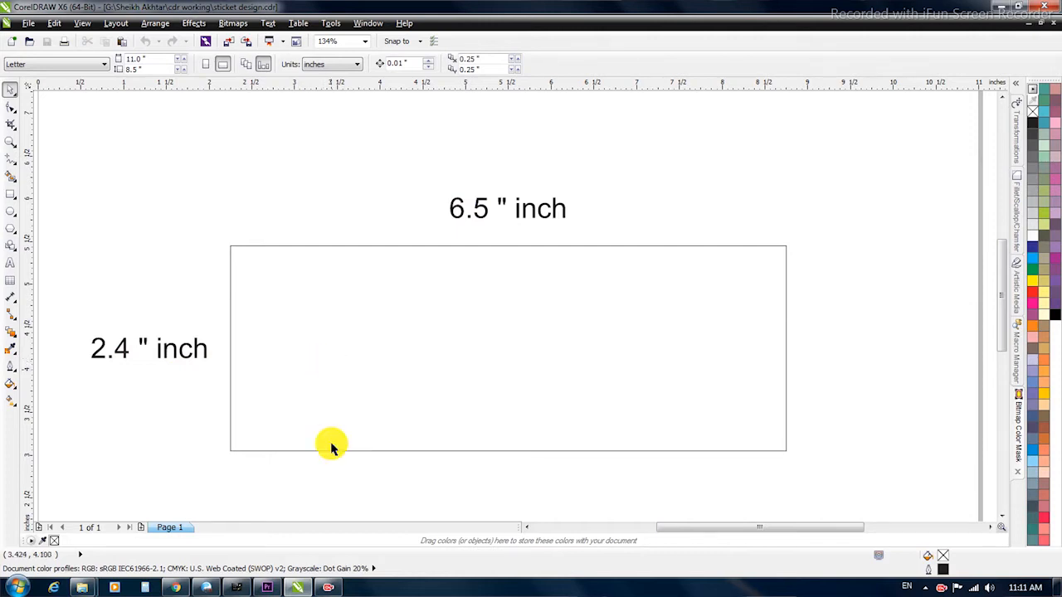
Step: Copy the Creamy Milk chocolate sticker image from the sticker design folder and paste it into the CorelDRAW document
mouse_move(81, 588)
click(235, 531)
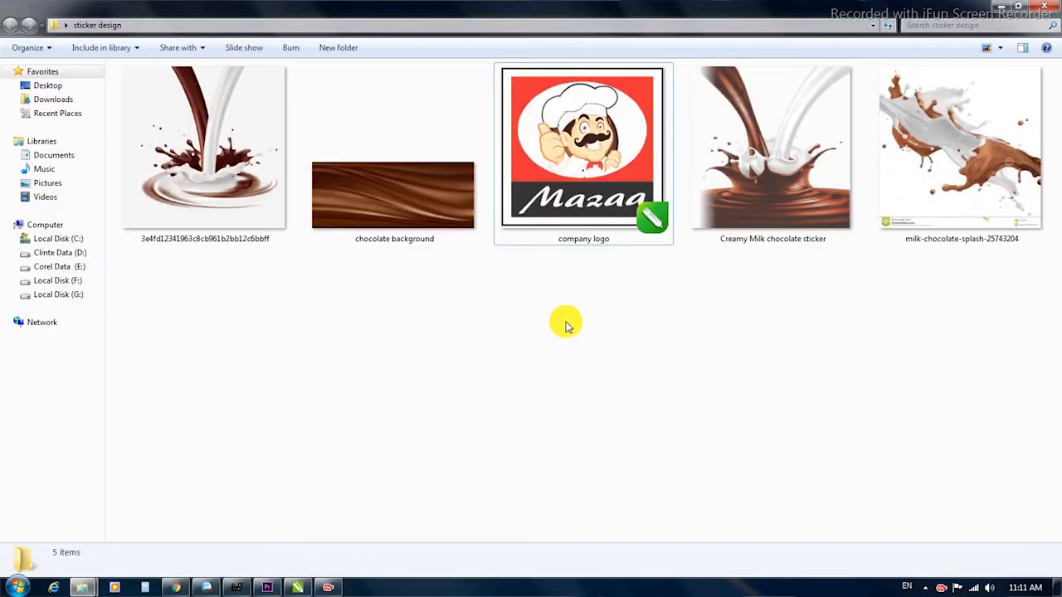
click(725, 214)
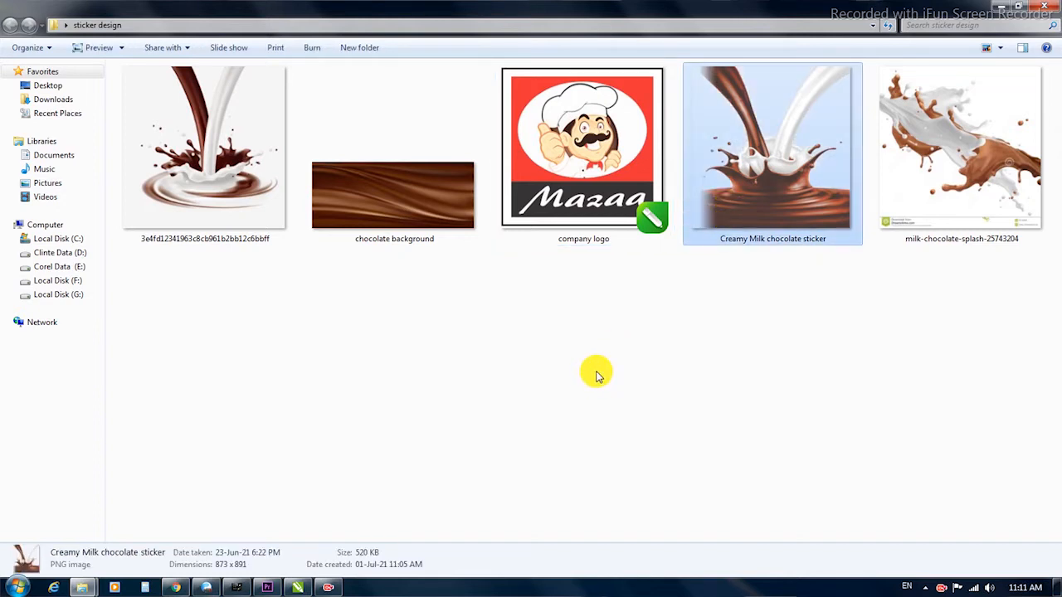
right_click(741, 203)
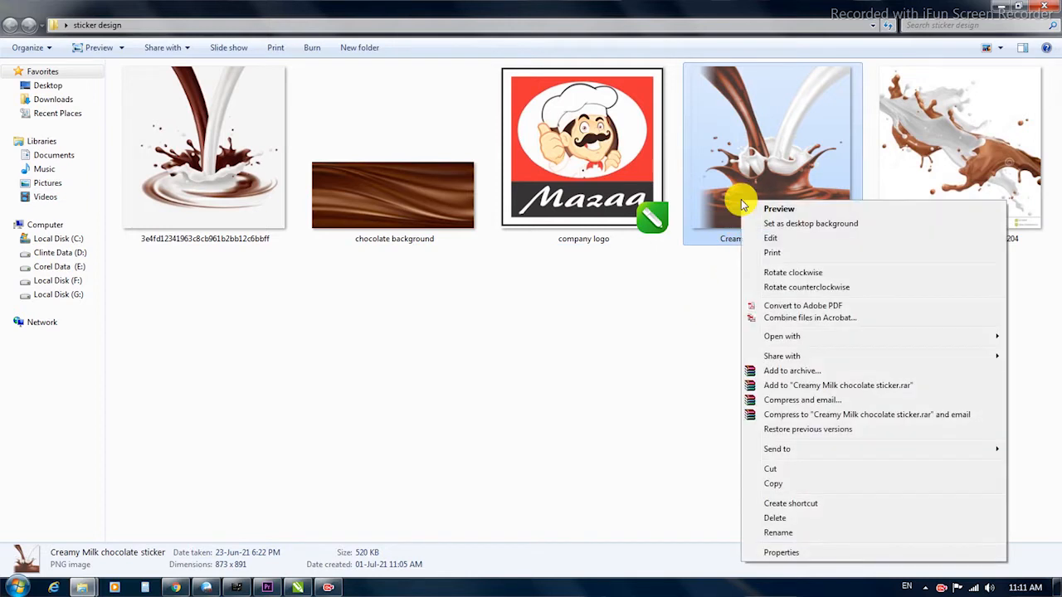
click(783, 484)
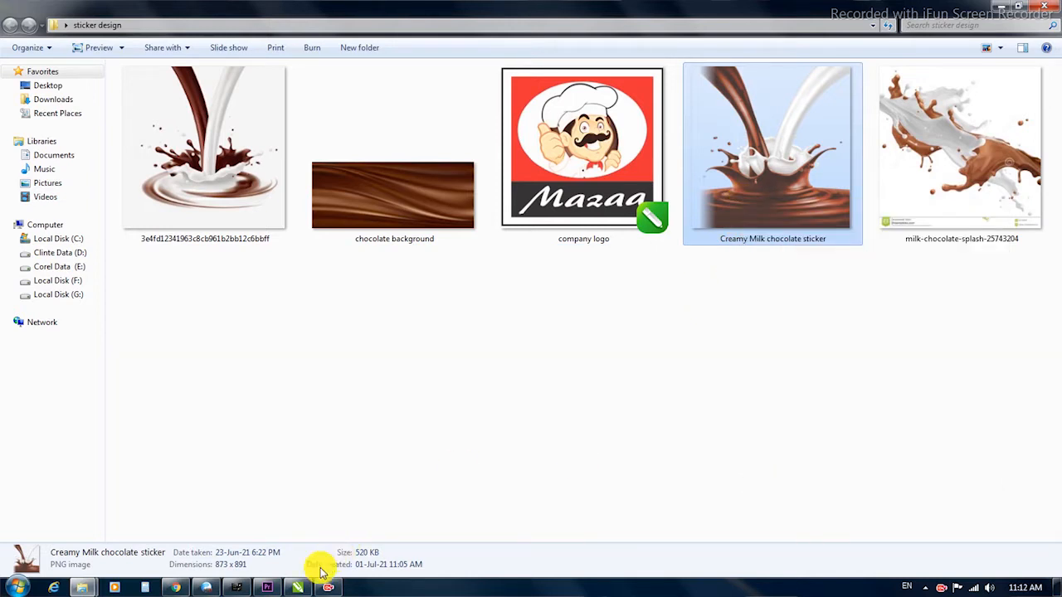
click(300, 588)
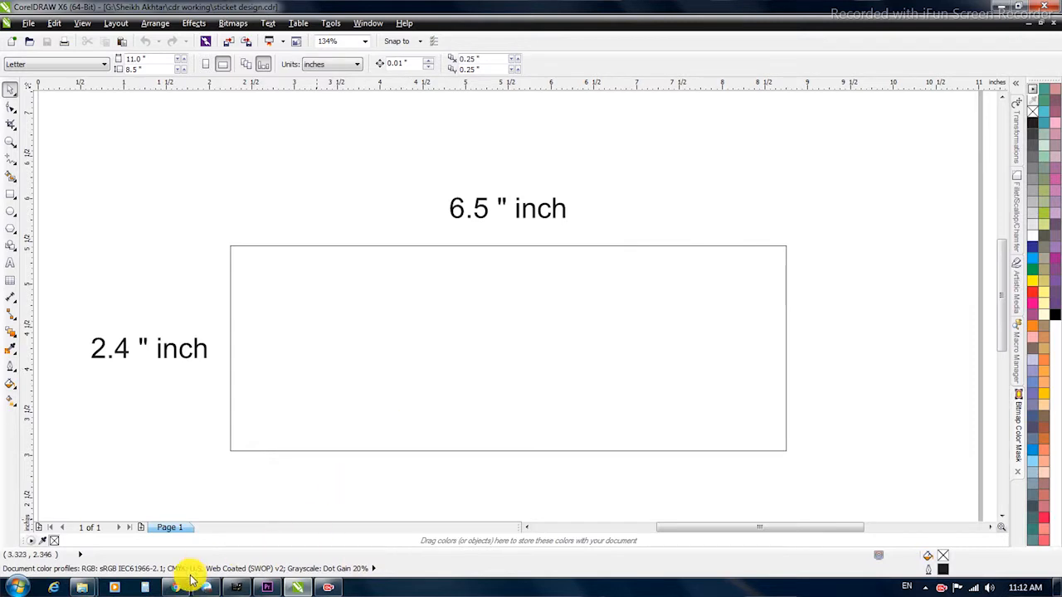
click(88, 588)
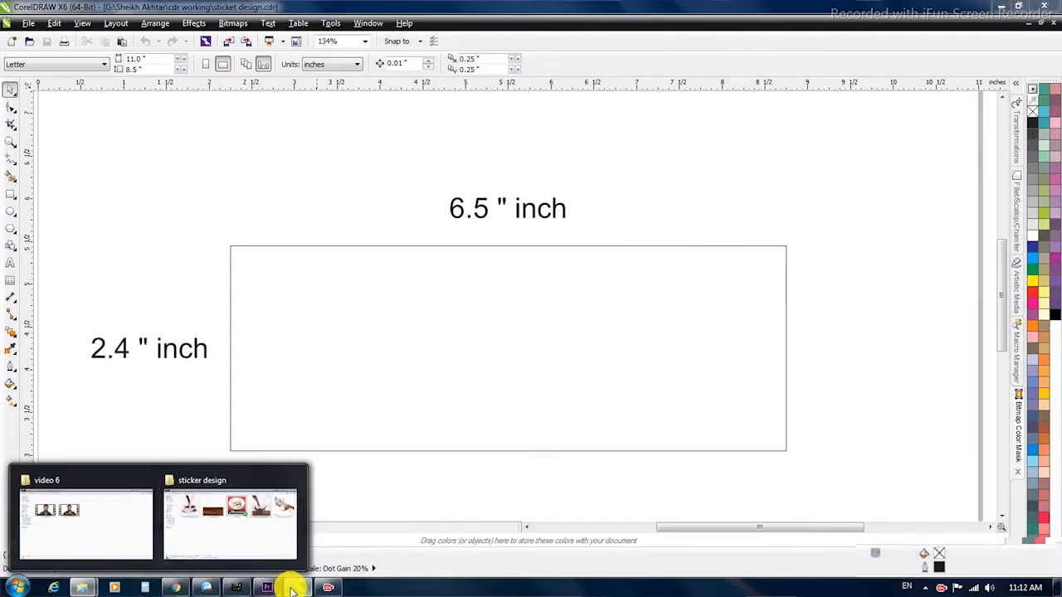
click(284, 539)
right_click(702, 184)
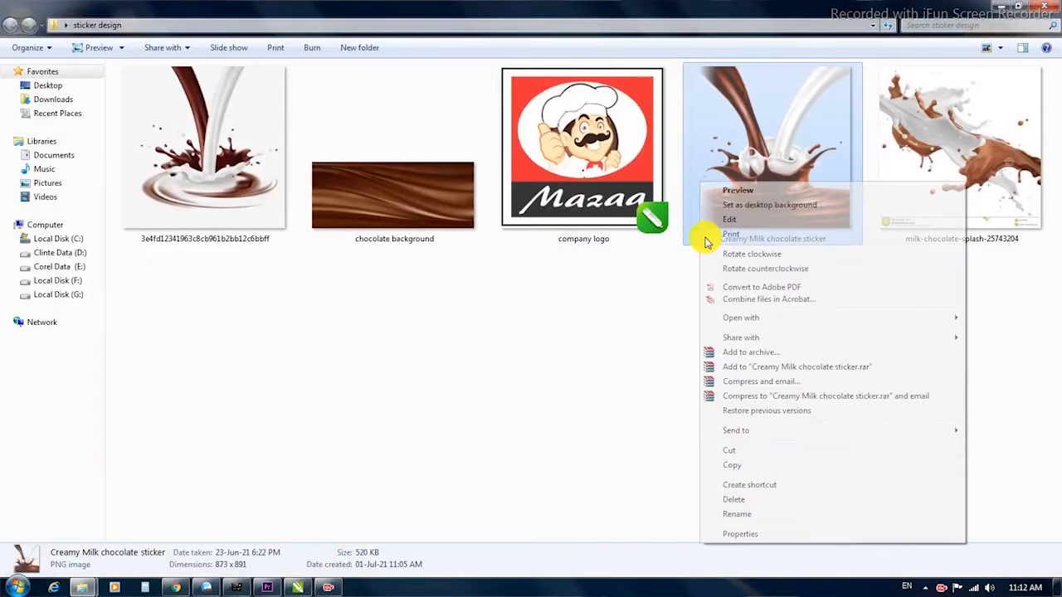
click(737, 465)
click(298, 587)
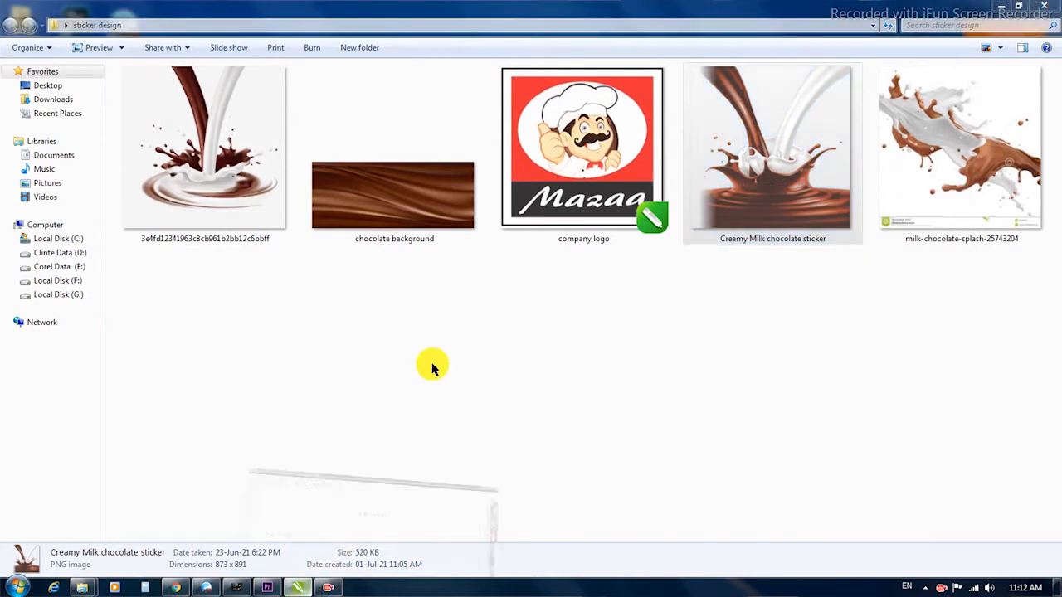
right_click(440, 280)
click(490, 361)
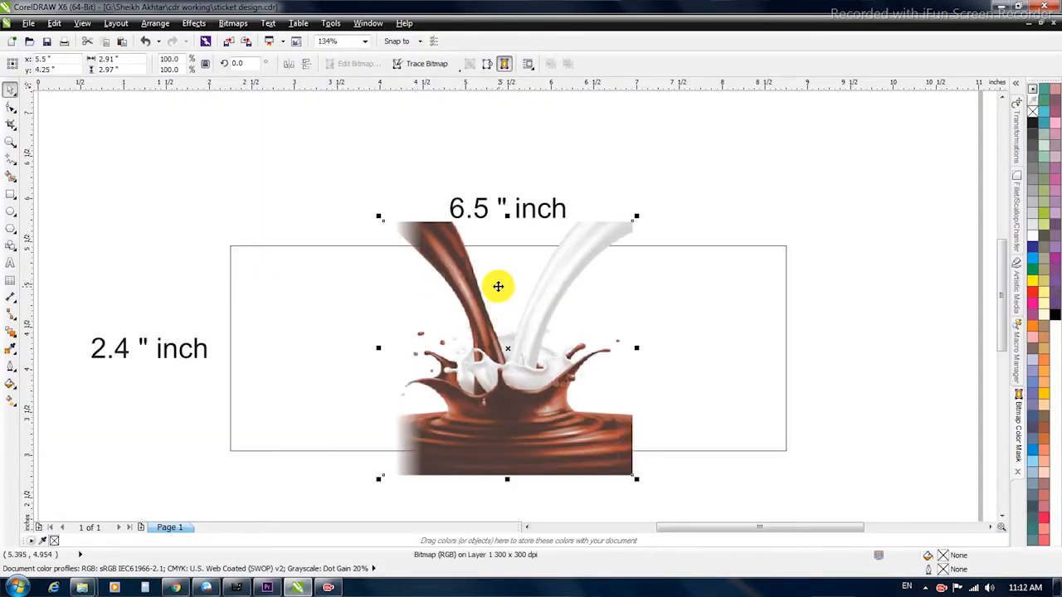
Step: Scale the chocolate splash image to about 2.53 by 2.58 inches and position it over the rectangle's right end
drag(637, 216, 609, 246)
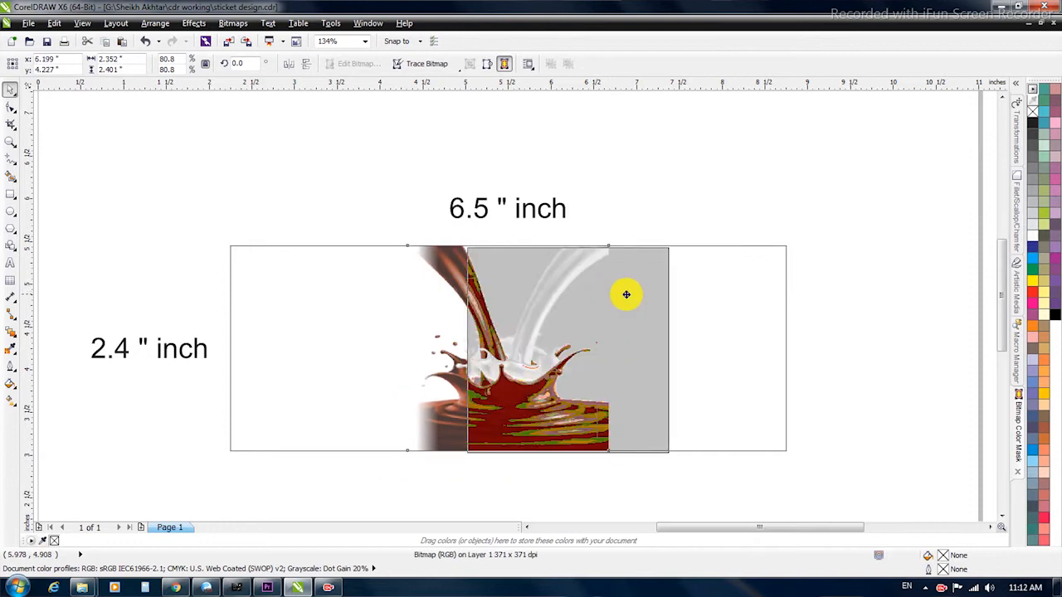
drag(725, 293, 726, 293)
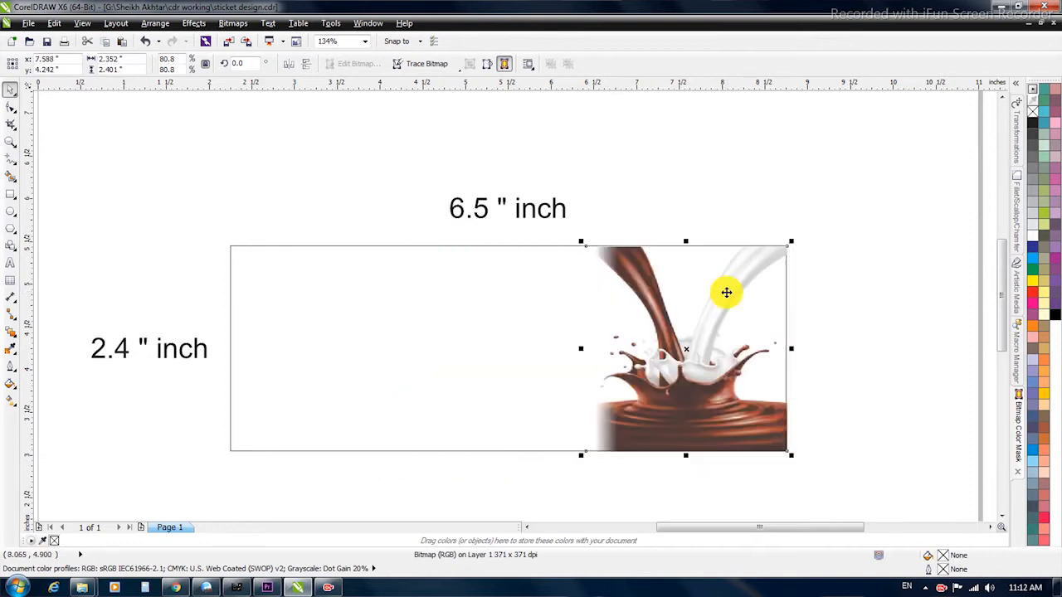
drag(579, 239, 574, 234)
drag(652, 311, 648, 312)
drag(789, 455, 796, 464)
drag(709, 363, 707, 360)
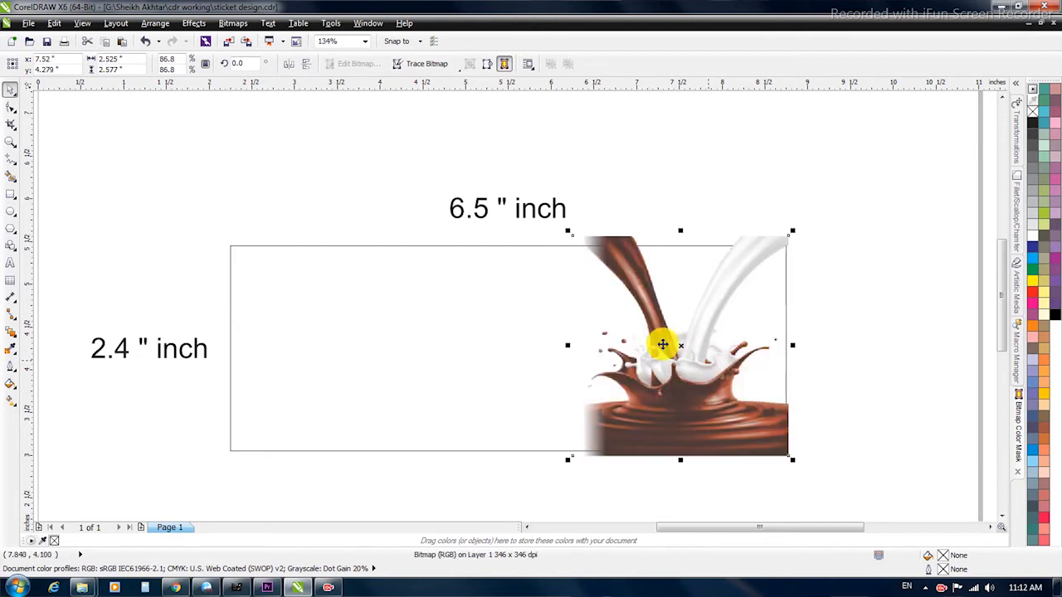
Step: PowerClip the chocolate splash image inside the sticker rectangle
key(alt+c)
key(w)
key(p)
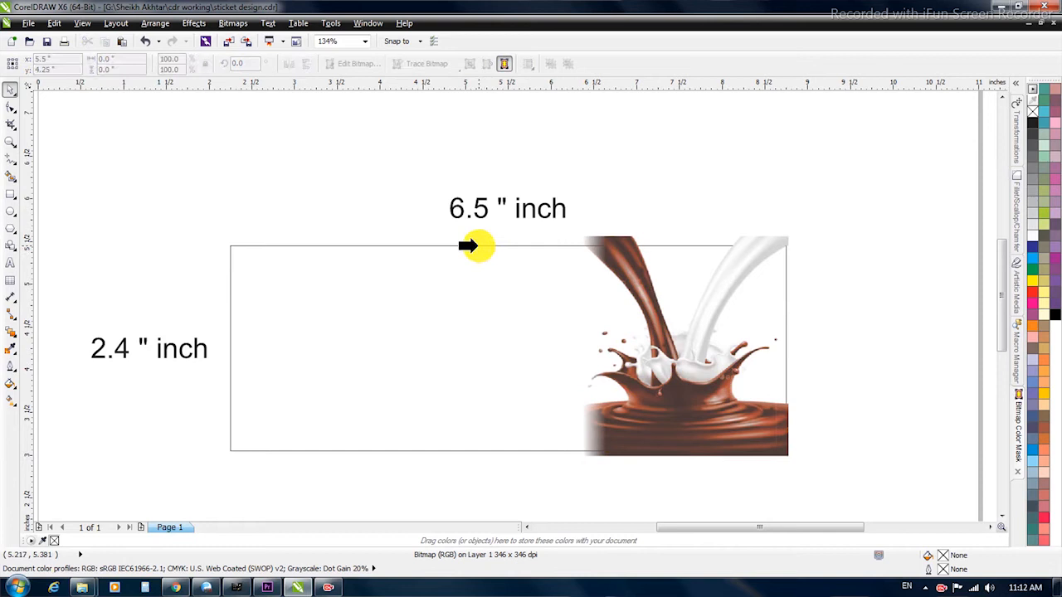
click(469, 246)
click(733, 178)
click(664, 340)
click(673, 200)
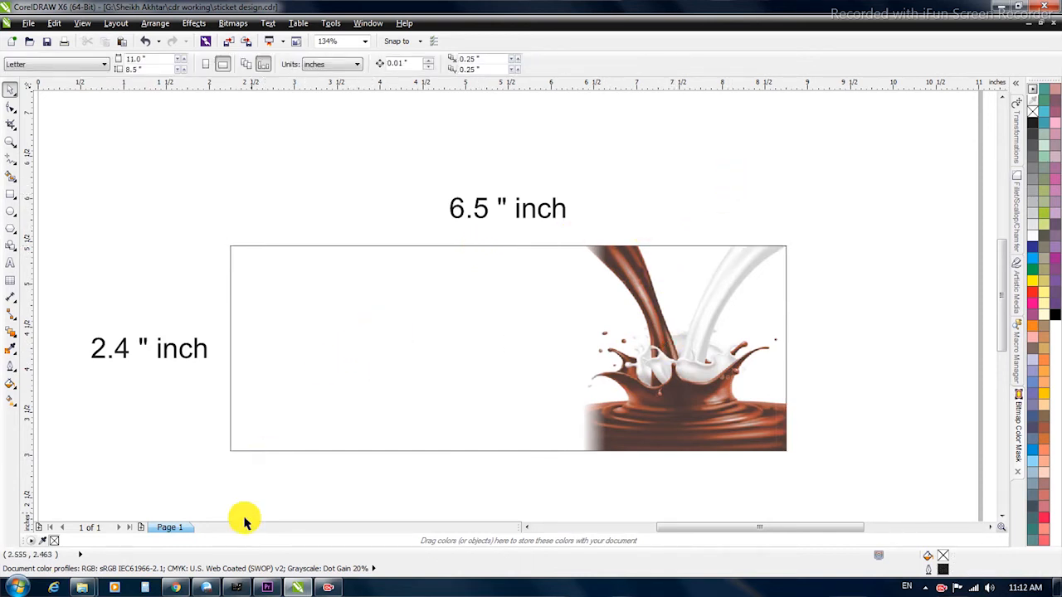
Step: Copy the company logo file from the sticker design folder and paste it near the rectangle's upper edge, left of centre
mouse_move(81, 588)
click(219, 555)
click(579, 172)
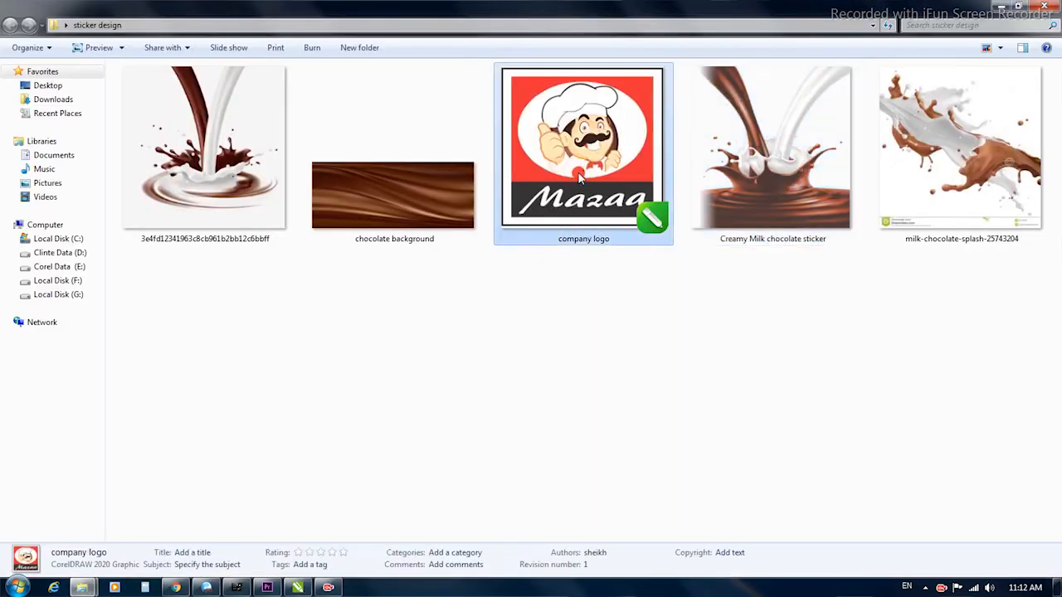
right_click(578, 172)
click(611, 407)
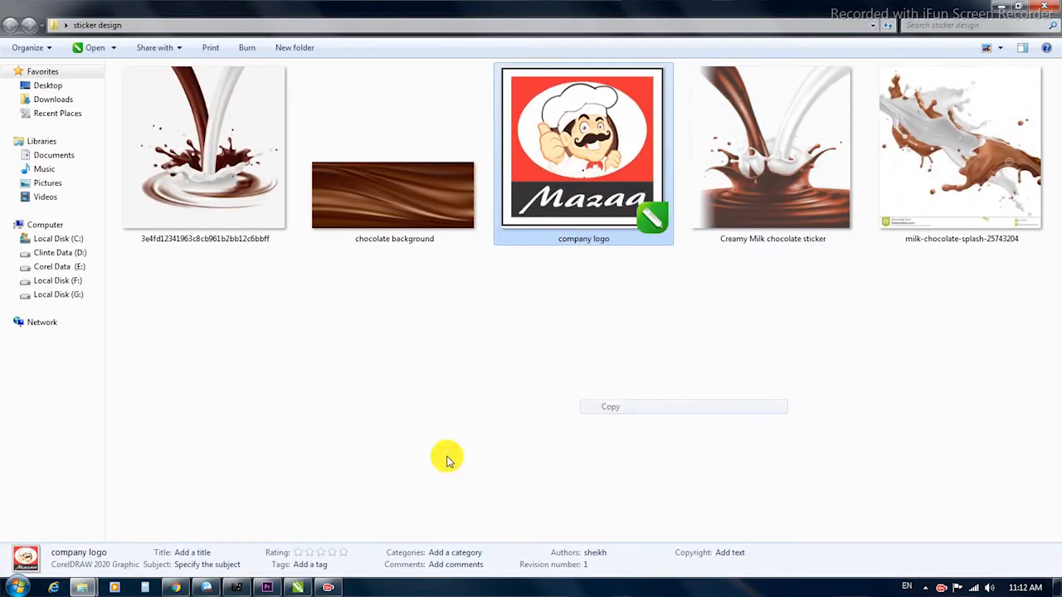
key(alt+Tab)
right_click(404, 329)
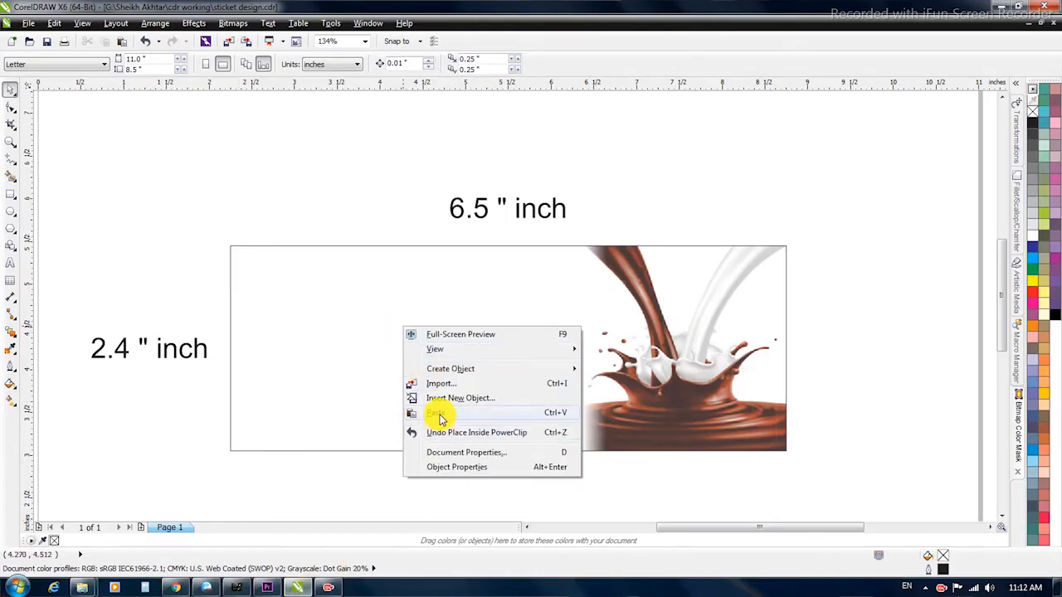
click(440, 419)
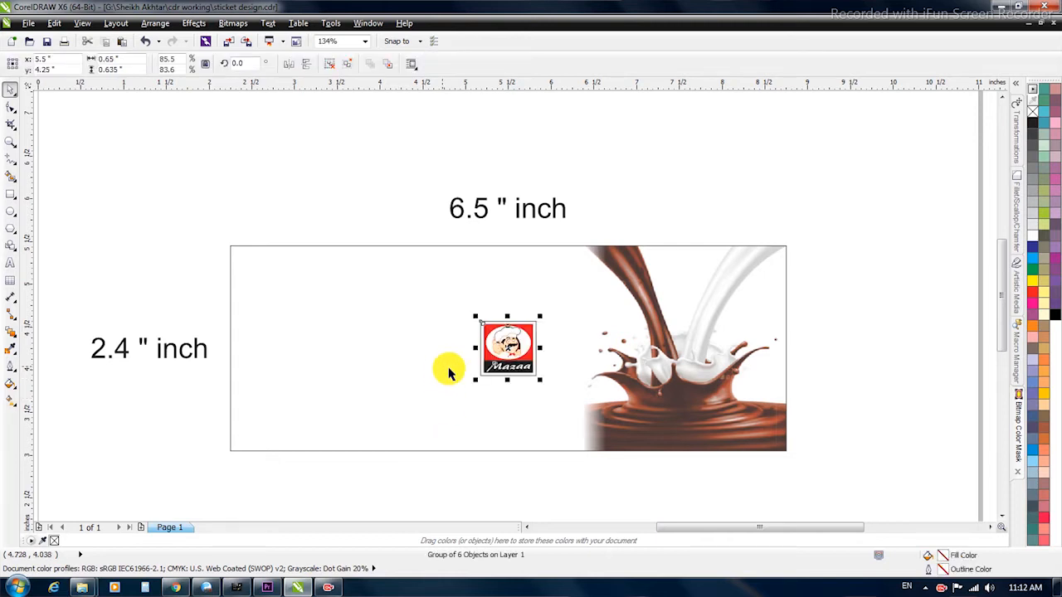
drag(506, 358, 387, 297)
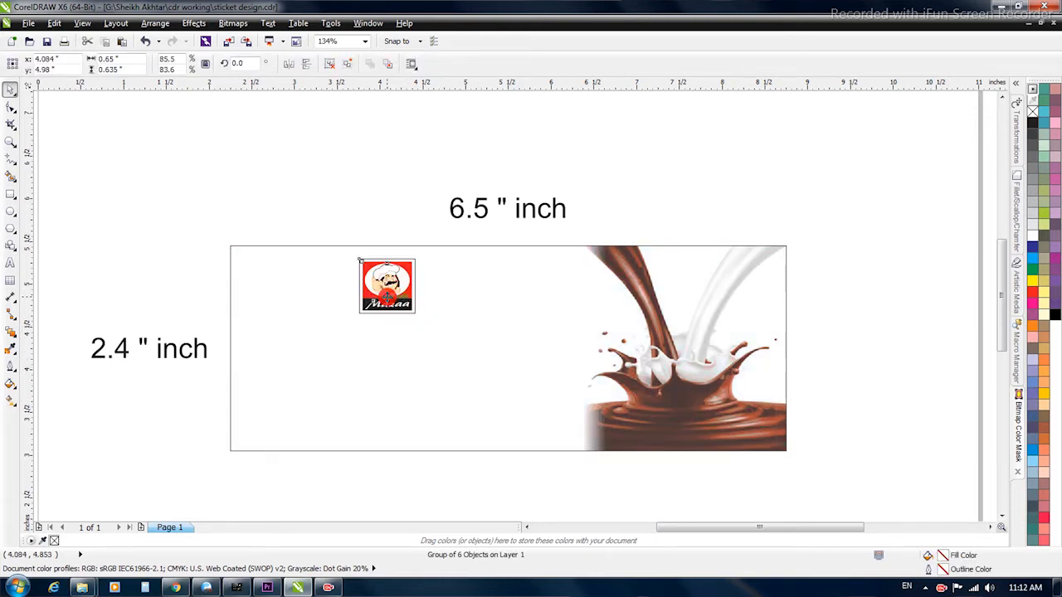
click(296, 230)
Step: Add the text Delight below the logo at about 45.5 pt and shift it slightly right together with the logo
scroll(591, 397, up, 1)
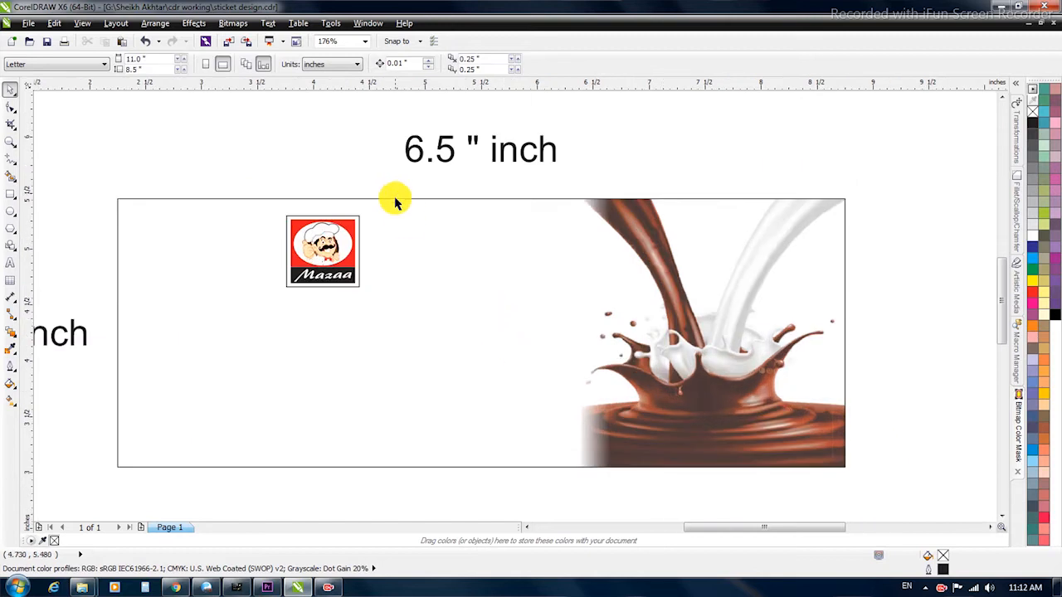
click(10, 264)
click(290, 386)
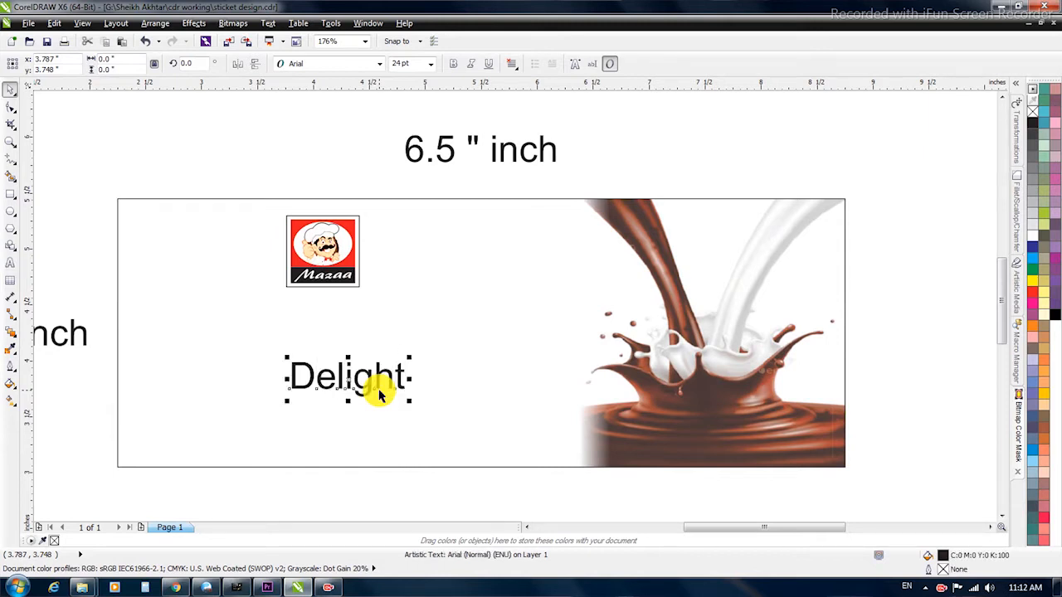
drag(410, 355, 511, 325)
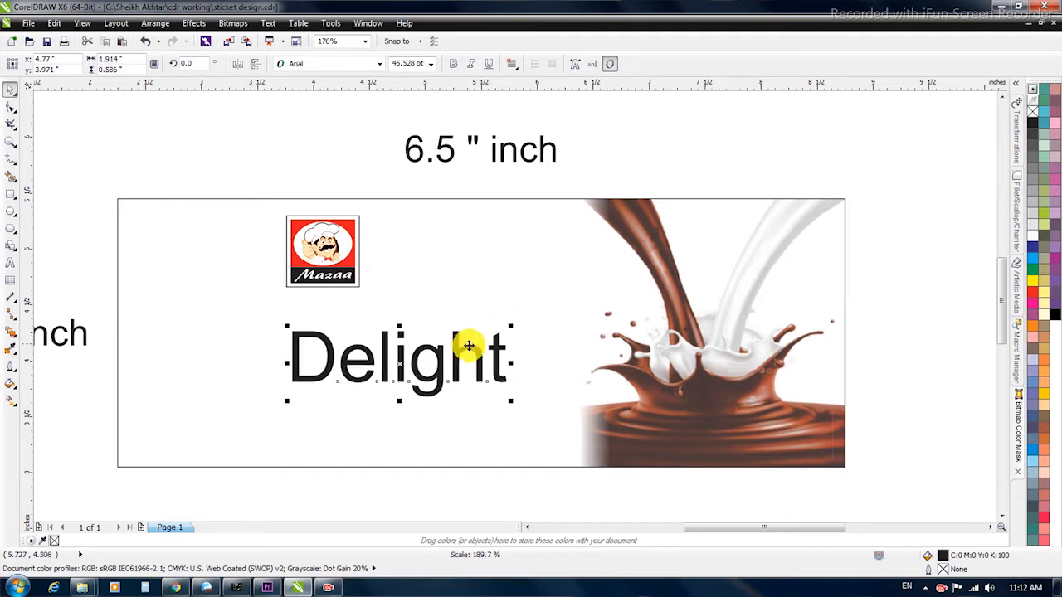
drag(461, 348, 464, 339)
shift+click(330, 254)
drag(330, 254, 340, 254)
Step: Set the Delight text in the Ballpark font, enlarge it to about 54.4 pt, and tilt it 12.5 degrees
click(450, 327)
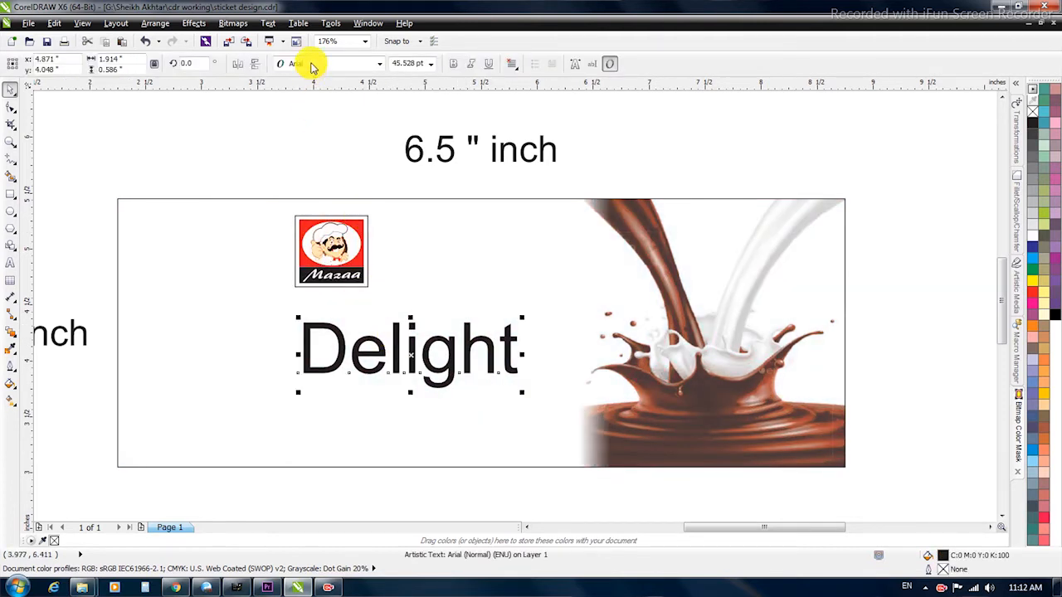
click(312, 67)
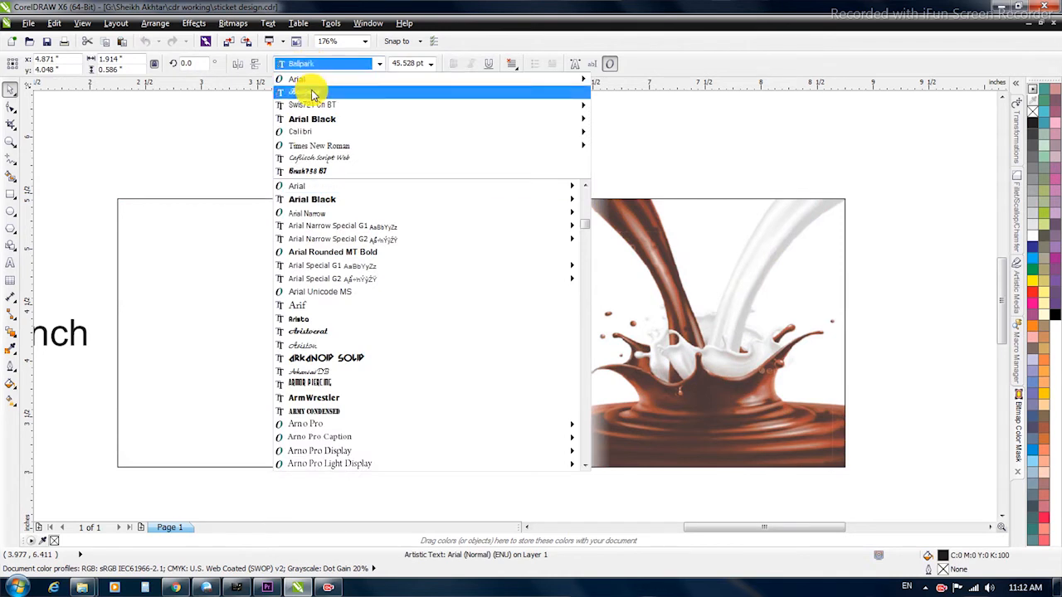
click(313, 94)
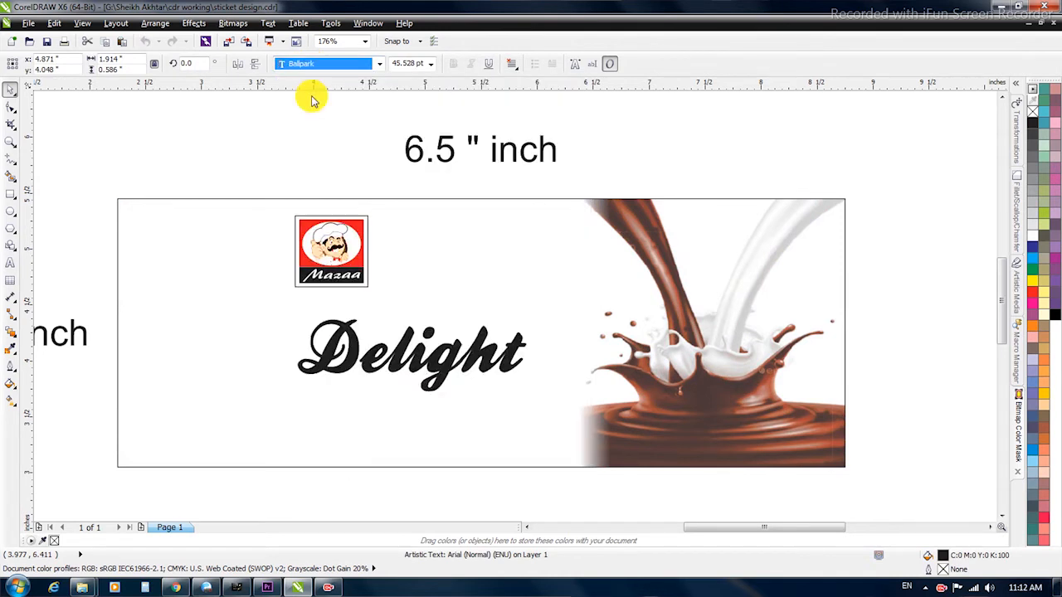
click(475, 354)
drag(529, 317, 540, 396)
click(526, 318)
Step: Change a copy of the Delight text to Chocolate and scale it to about 30.4 pt beneath the right part of Delight
double_click(548, 367)
key(ctrl+a)
text(C)
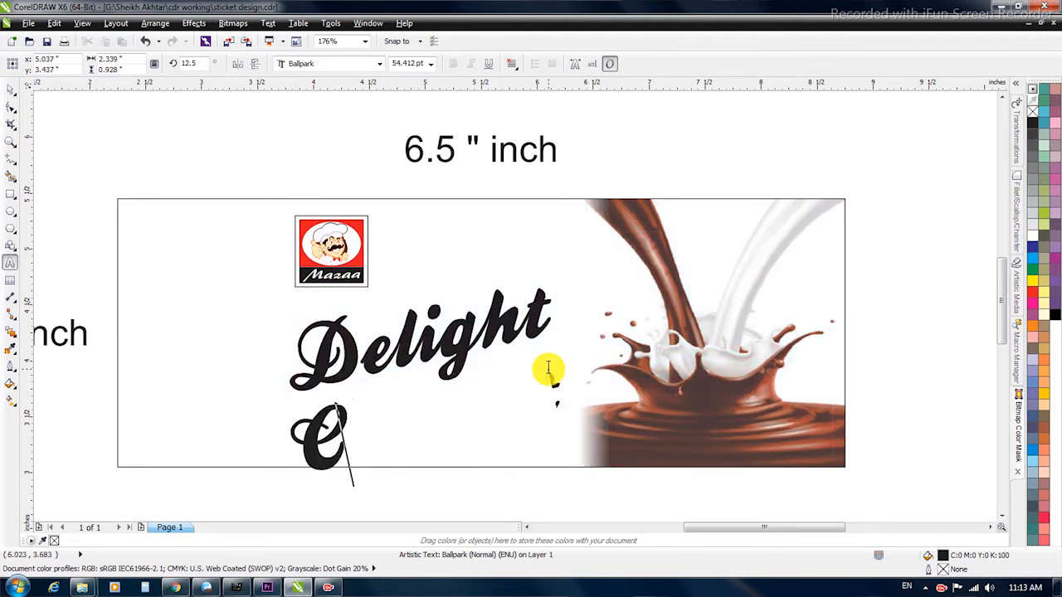
text(h)
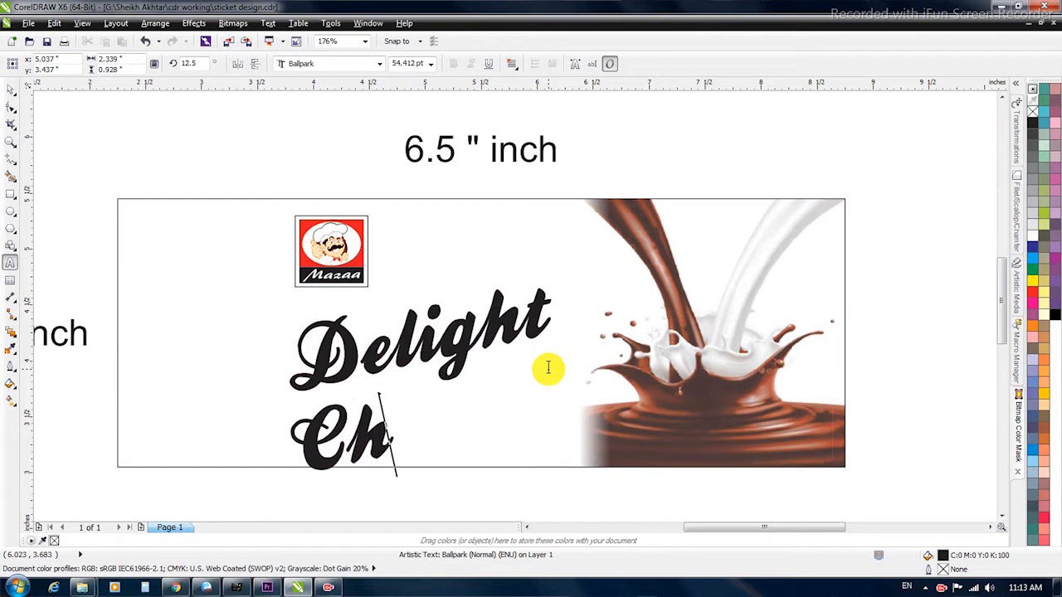
text(ocolate)
drag(610, 473, 538, 474)
drag(488, 424, 560, 365)
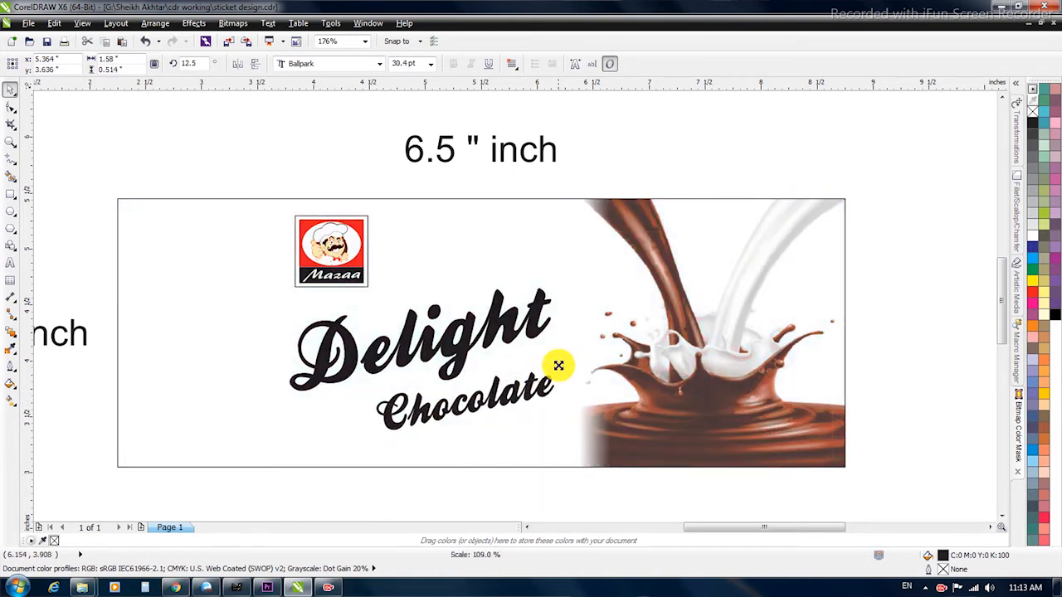
Step: Enlarge the Delight and Chocolate texts together slightly, bringing Chocolate to about 31.3 pt
click(515, 395)
shift+click(506, 327)
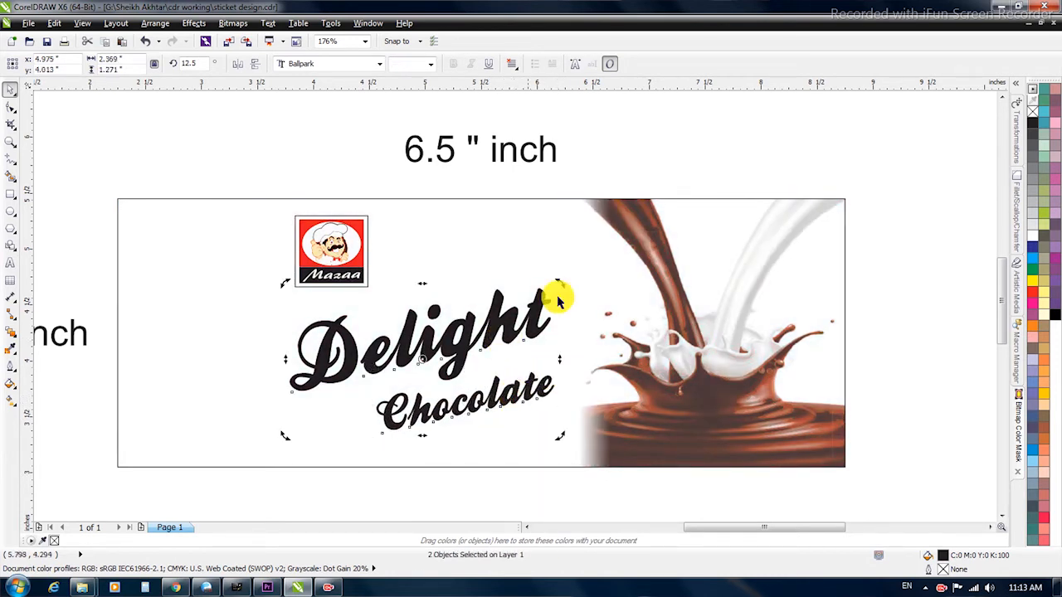
drag(559, 284, 566, 278)
key(Escape)
click(562, 376)
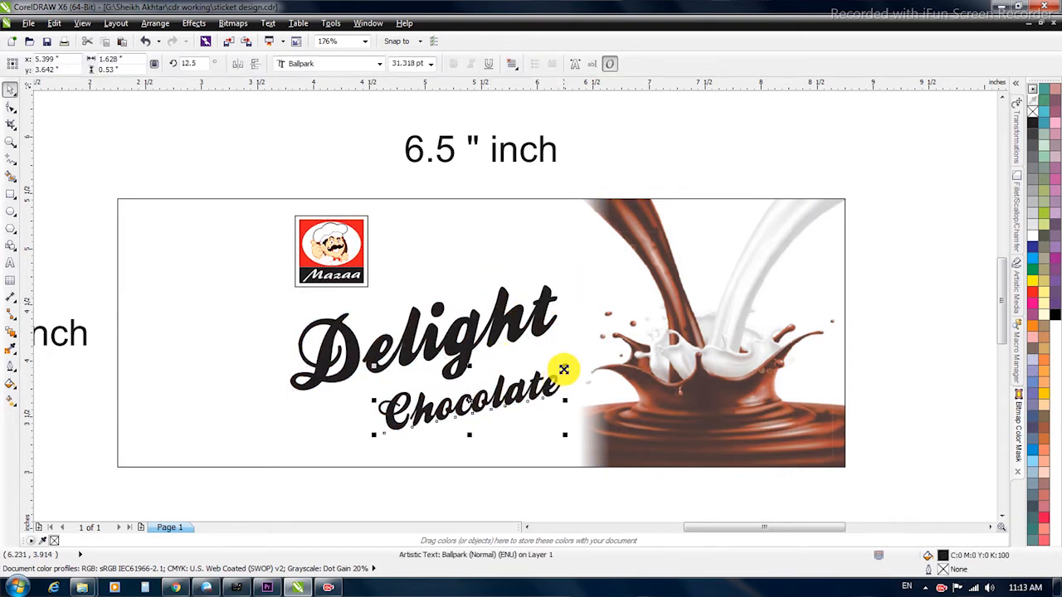
Step: Add the text LIQUID in Arial Black on the empty area left of Delight
key(Escape)
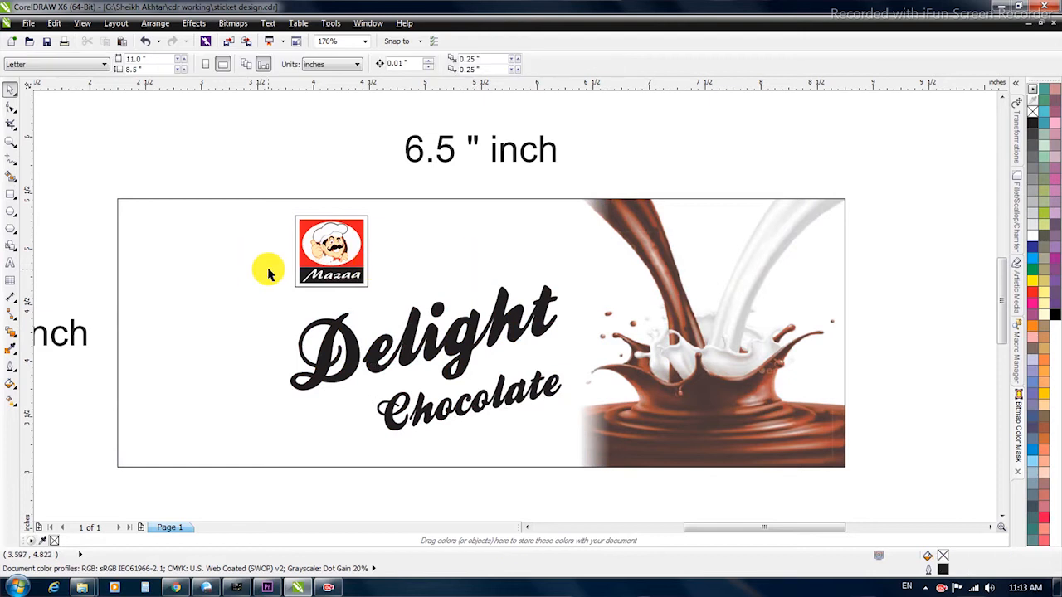
click(10, 263)
click(163, 317)
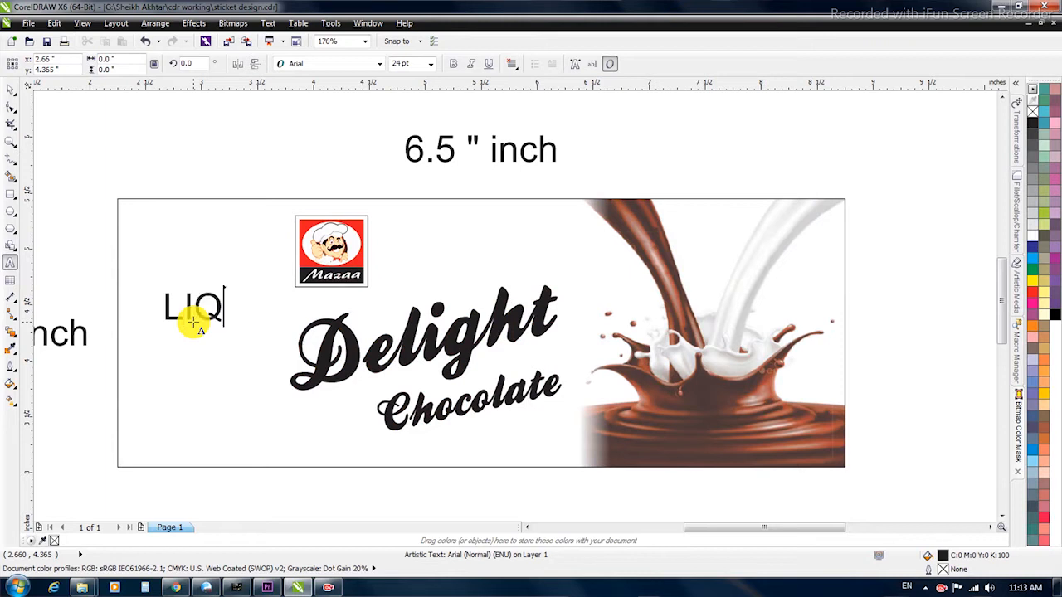
key(ctrl+space)
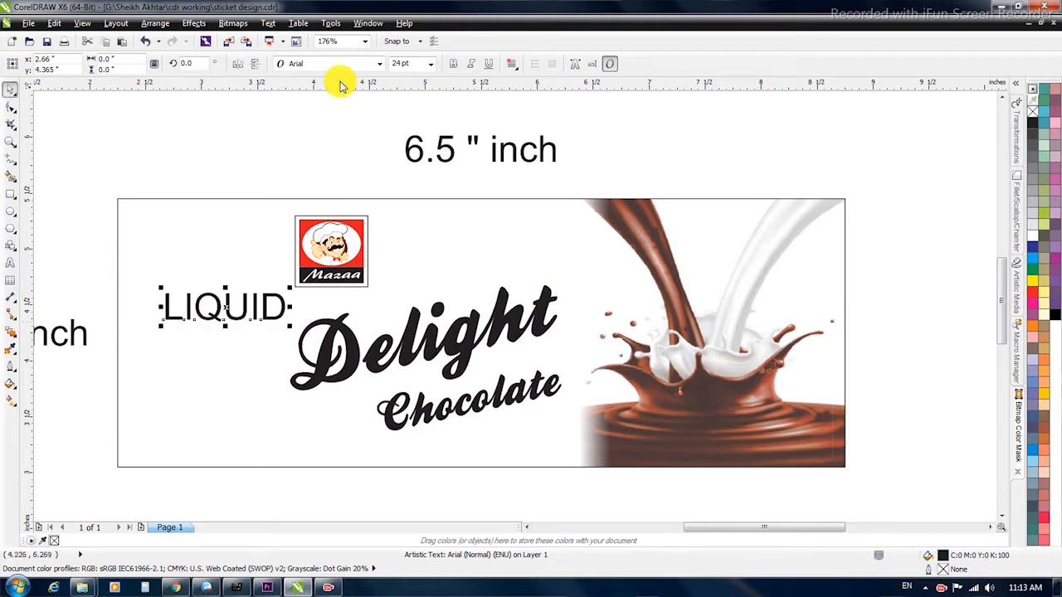
click(336, 65)
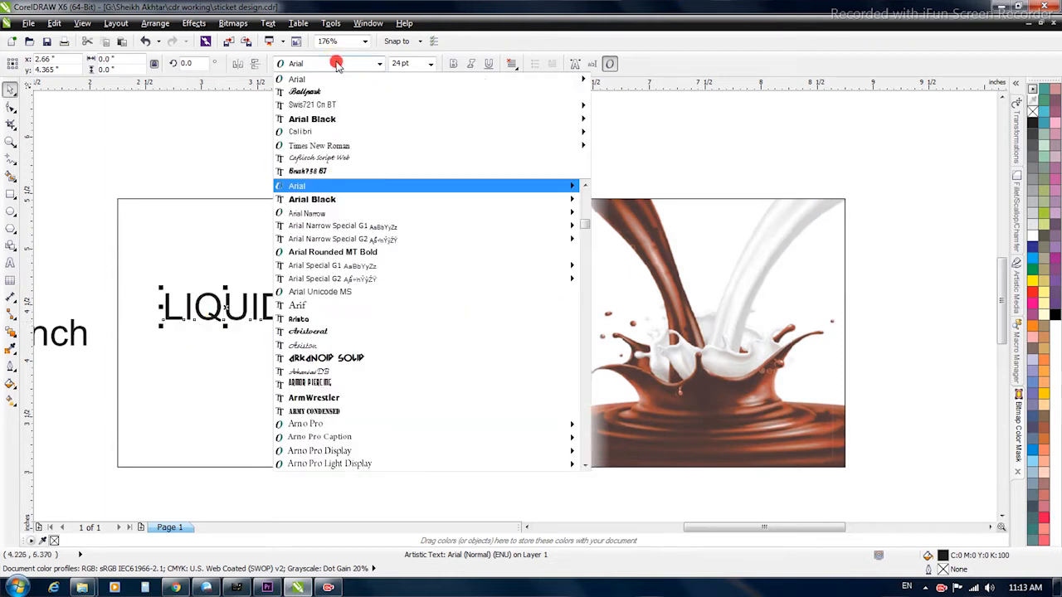
click(331, 120)
Step: Place the LIQUID text beneath Chocolate, scaled to about 15.4 pt and tilted about 10.8 degrees
drag(312, 330, 487, 443)
drag(533, 419, 532, 412)
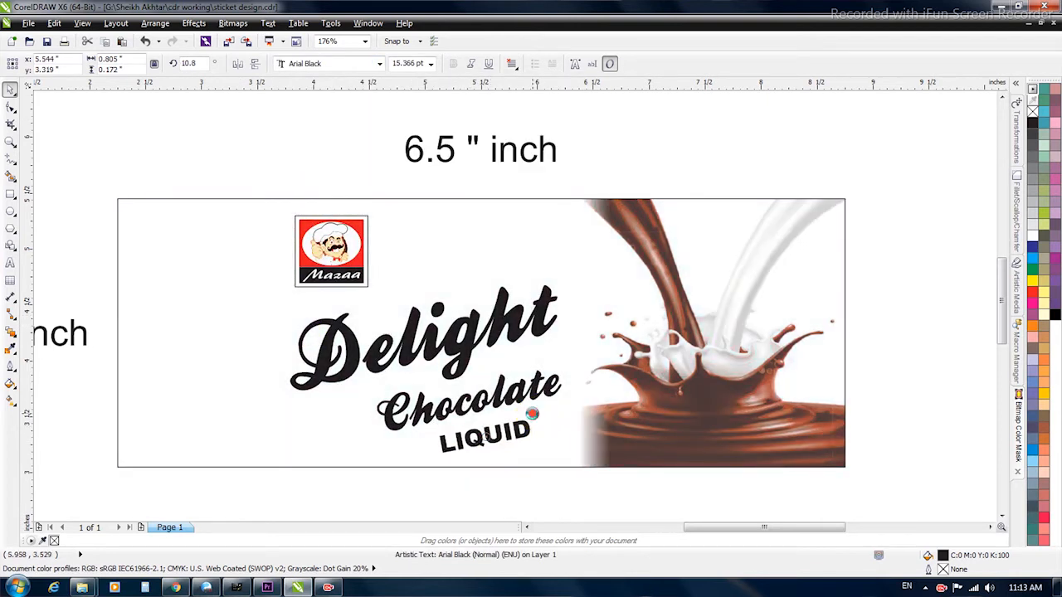
key(Escape)
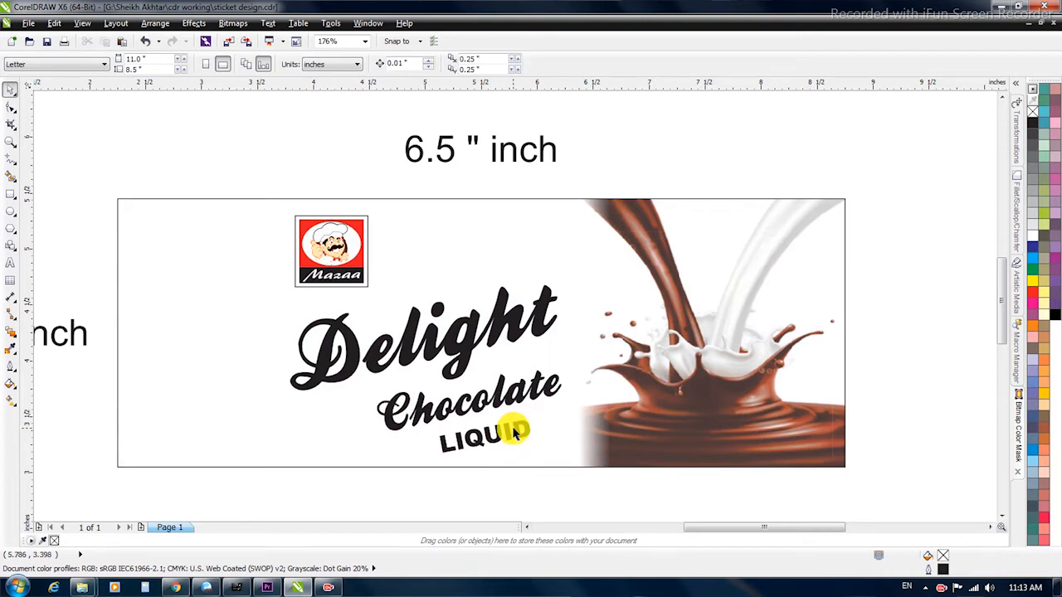
drag(515, 432, 514, 427)
click(450, 266)
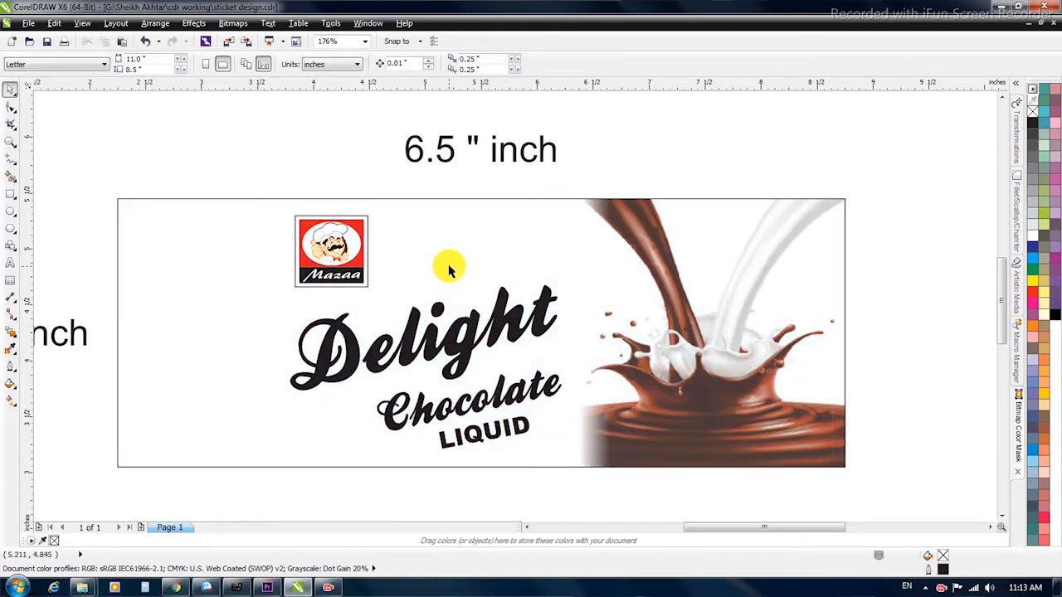
Step: Draw a rectangle about 6.5 by 0.86 inches across the lower part of the sticker
key(F3)
key(F2)
drag(125, 148, 832, 456)
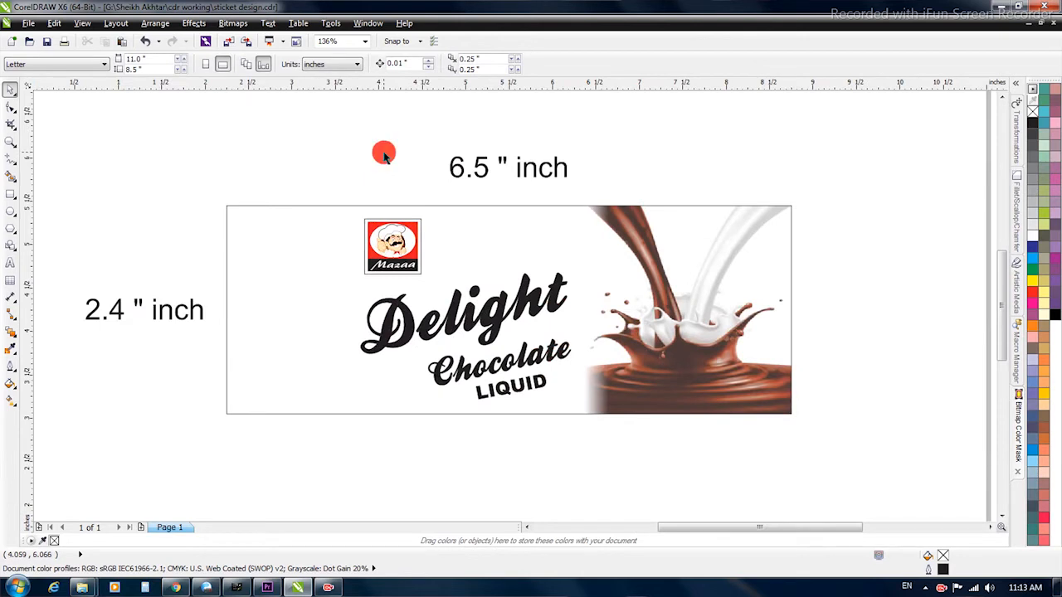
click(10, 193)
drag(228, 413, 793, 339)
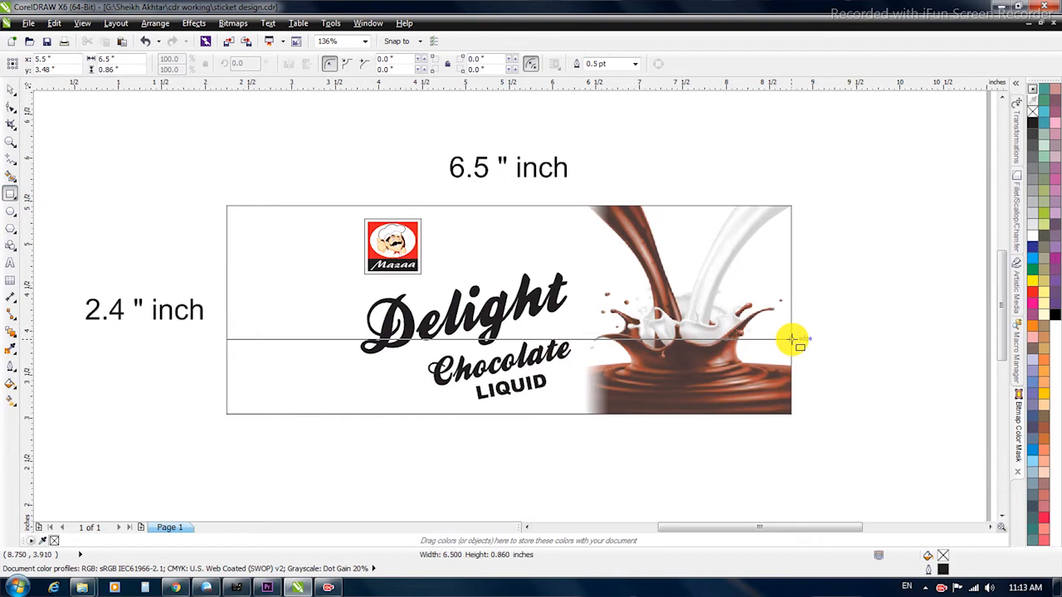
Step: Convert the lower rectangle to curves, bend its upper edge into a wave, and lower its upper-left corner slightly
key(space)
key(ctrl+q)
click(315, 340)
key(F10)
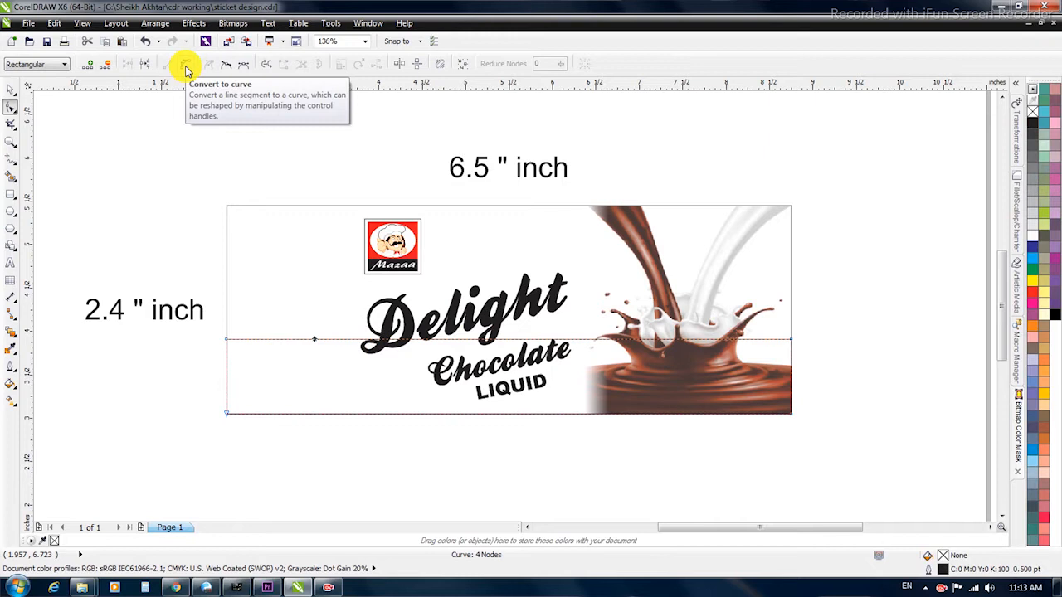
click(187, 68)
drag(412, 340, 611, 321)
drag(227, 341, 227, 353)
click(328, 346)
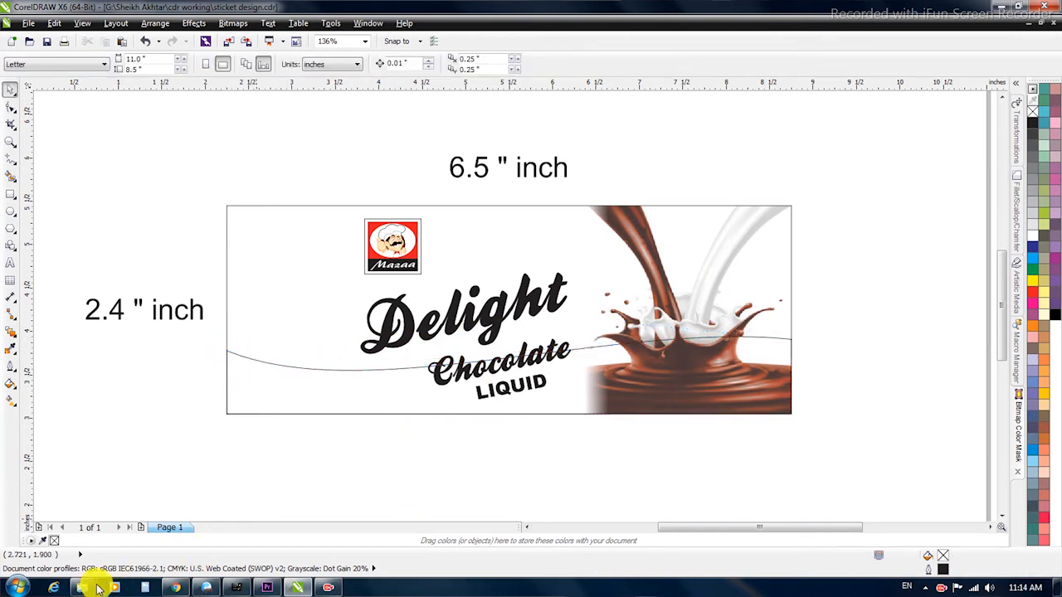
Step: Switch to the sticker design folder and copy the chocolate background image
mouse_move(91, 585)
click(249, 539)
click(417, 358)
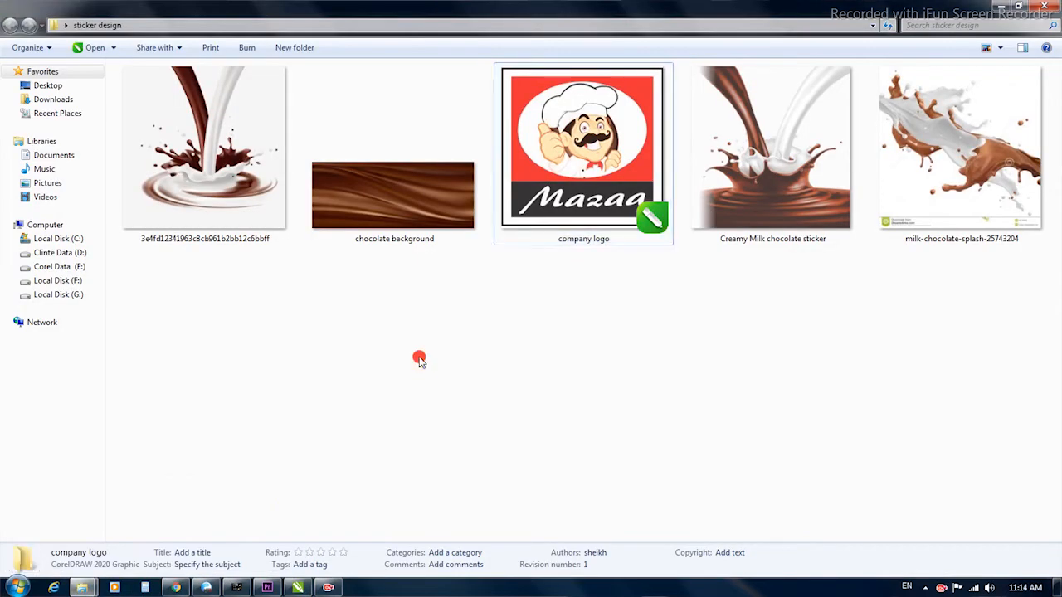
click(391, 200)
right_click(391, 200)
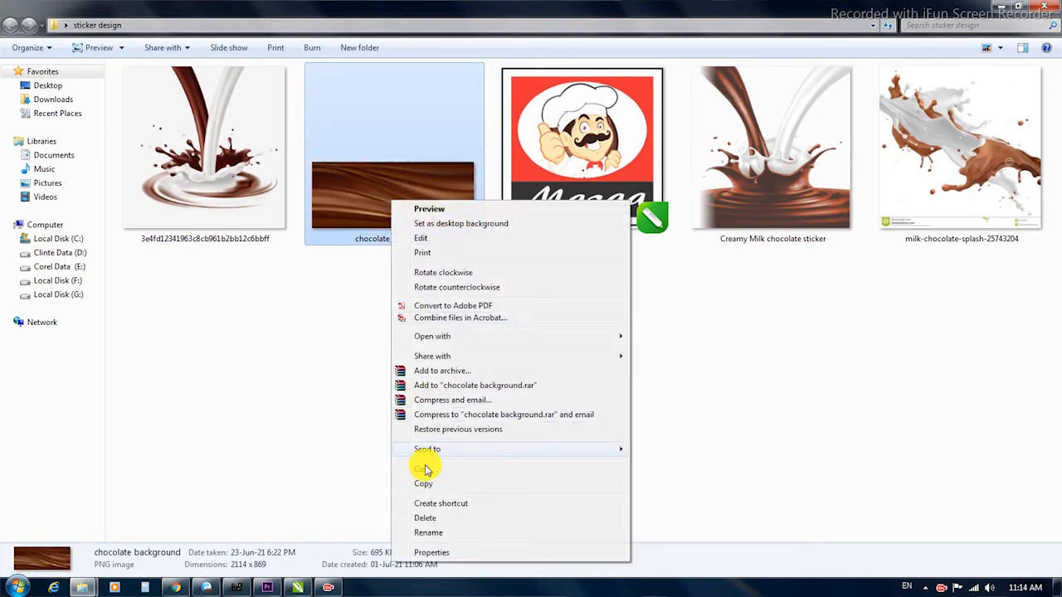
click(422, 482)
Step: Switch back to CorelDRAW, paste the chocolate background image, and scale it to about 50.2 %
click(299, 586)
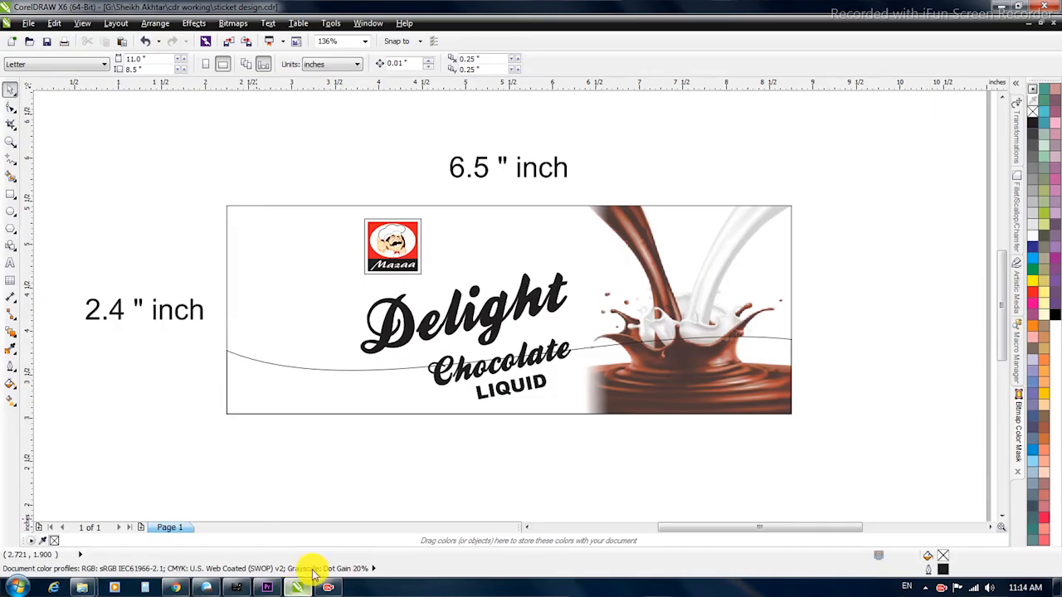
right_click(336, 445)
click(375, 387)
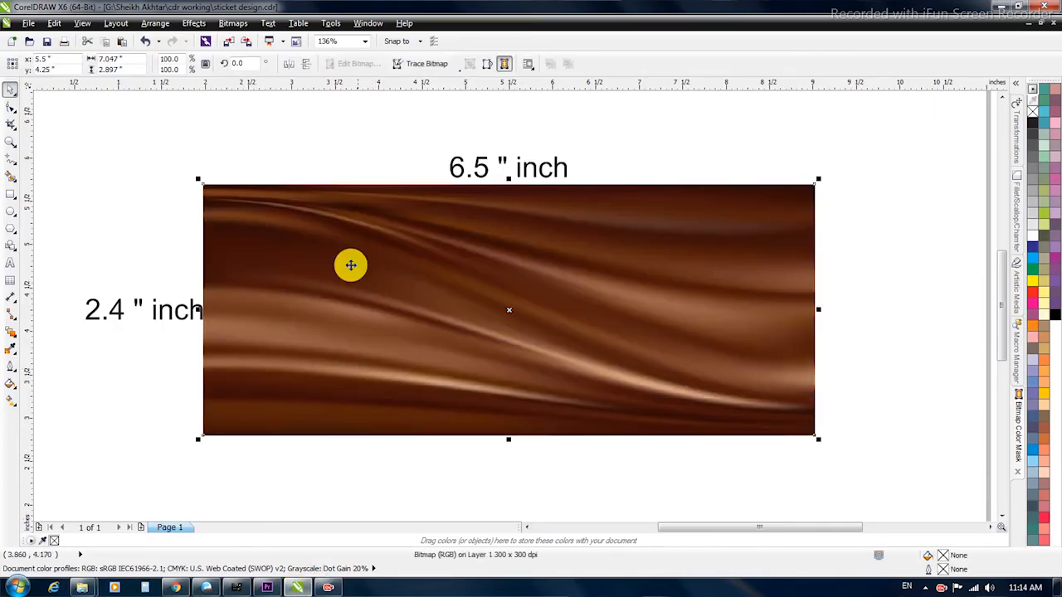
drag(817, 182, 668, 221)
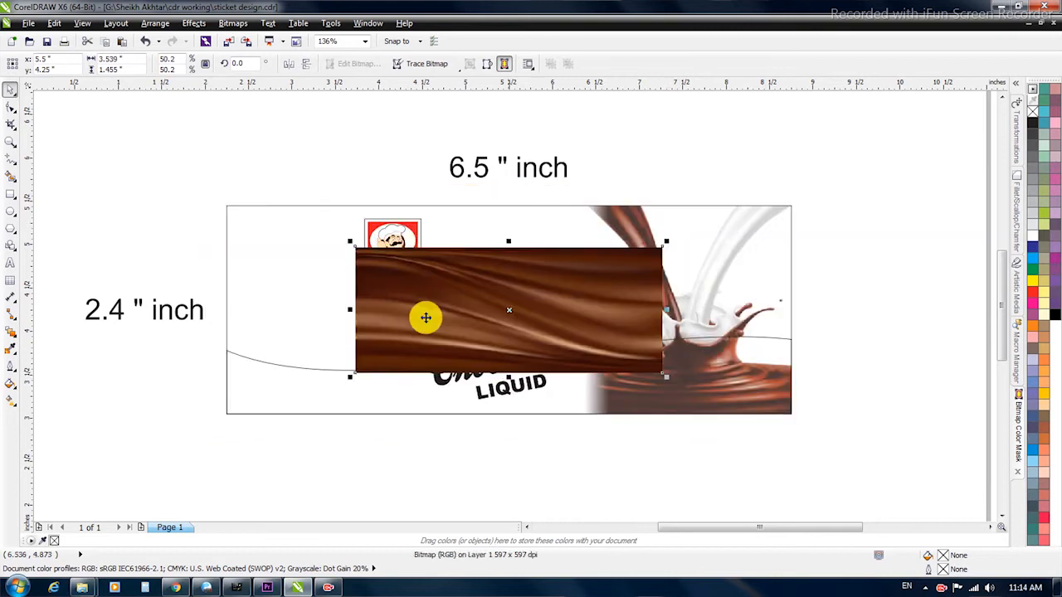
Step: PowerClip the chocolate background inside the wavy shape, enlarge it to about 93.9 %, and position it to fill the band
click(304, 373)
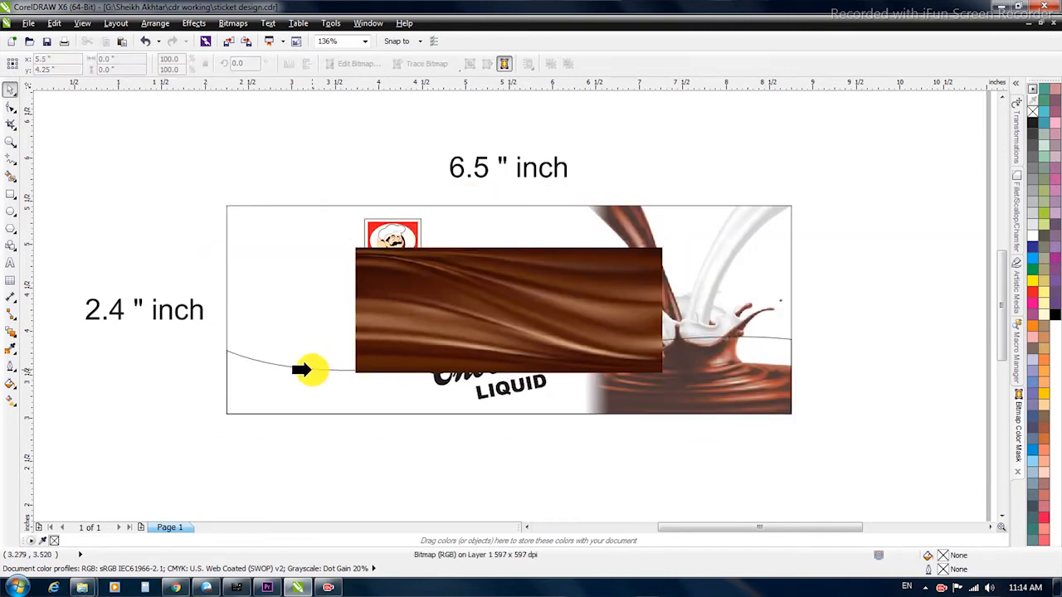
click(301, 370)
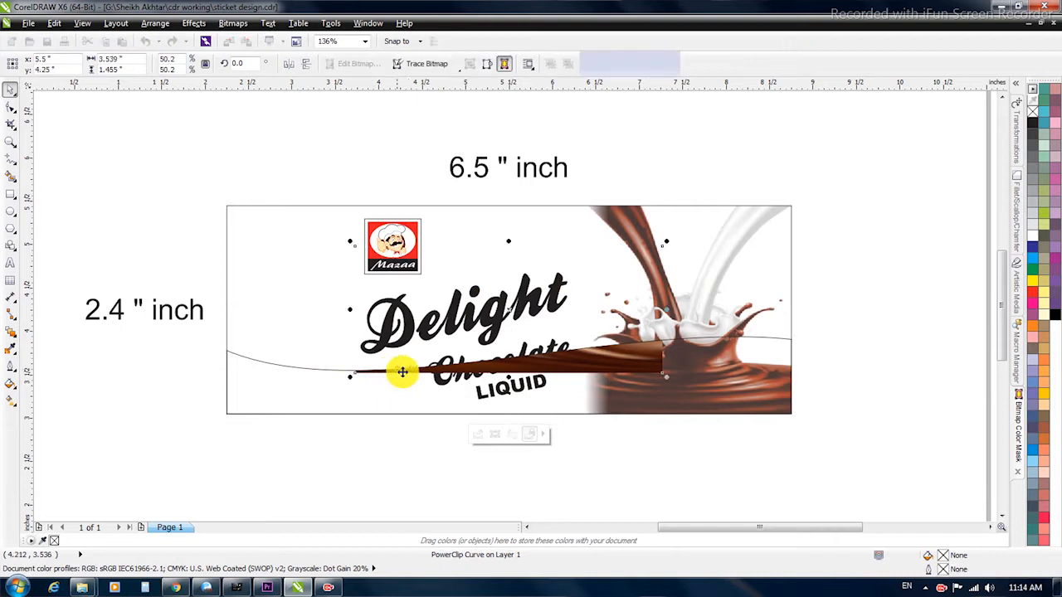
drag(401, 372, 410, 426)
drag(672, 307, 800, 244)
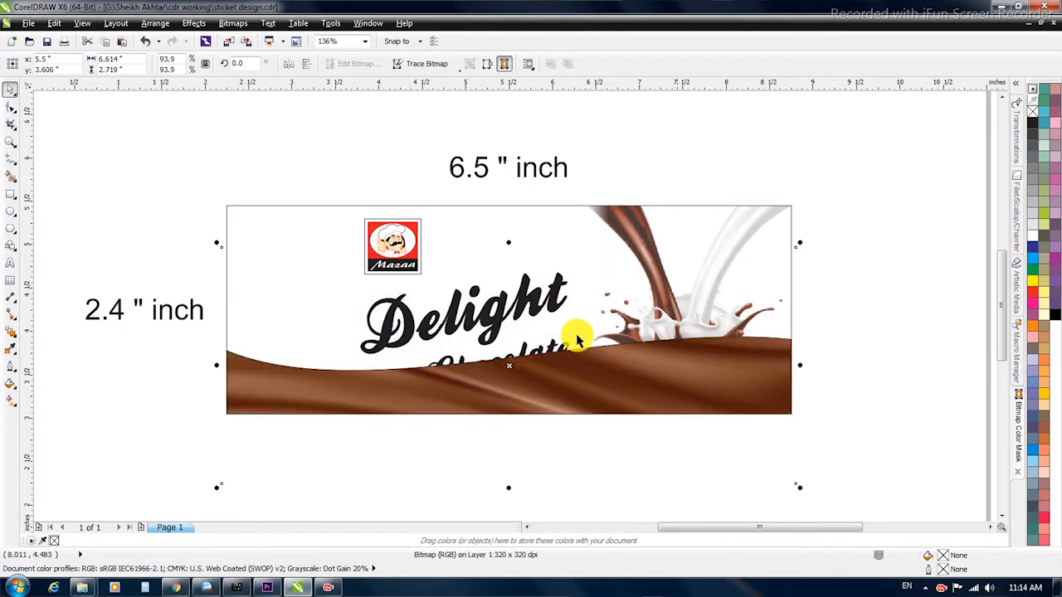
drag(505, 374, 509, 389)
Step: Send the wavy chocolate band to the back, behind the texts and splash image
key(Escape)
click(507, 380)
key(shift+Page_Down)
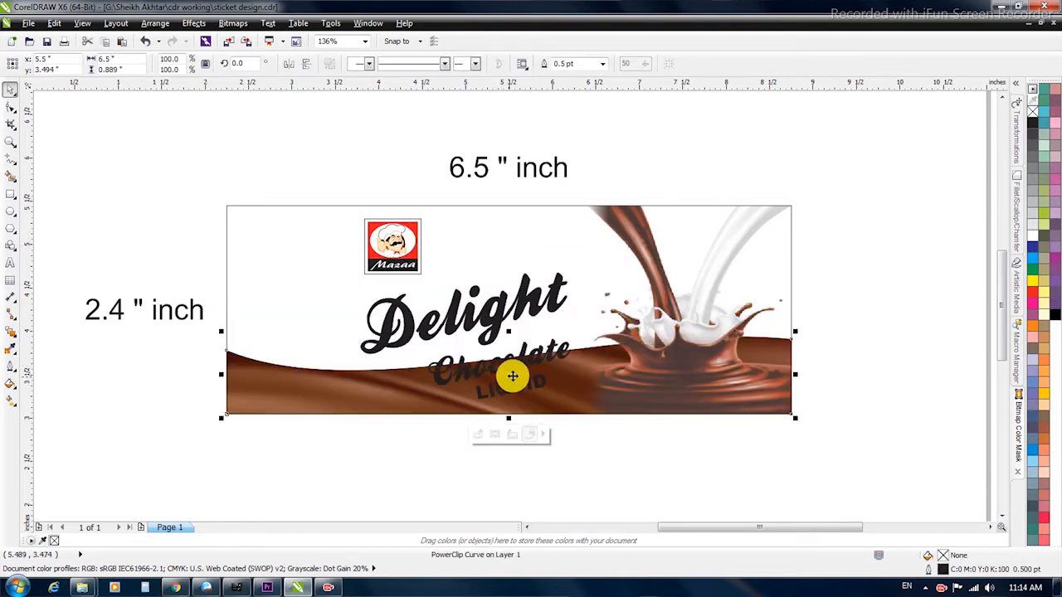
Step: Enlarge the Delight text slightly to about 56.5 pt
click(486, 308)
scroll(696, 421, up, 1)
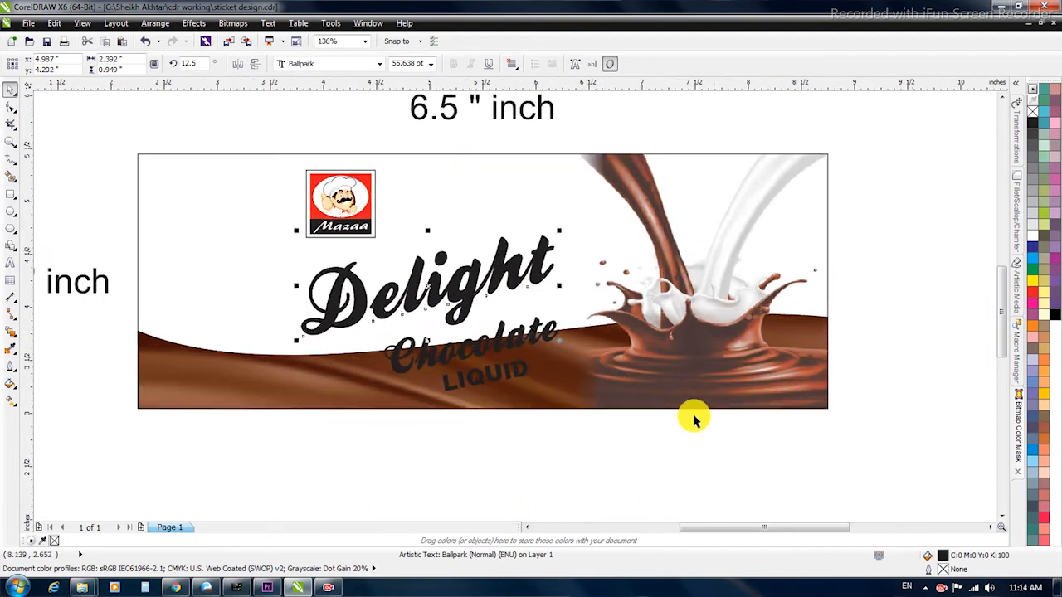
click(665, 396)
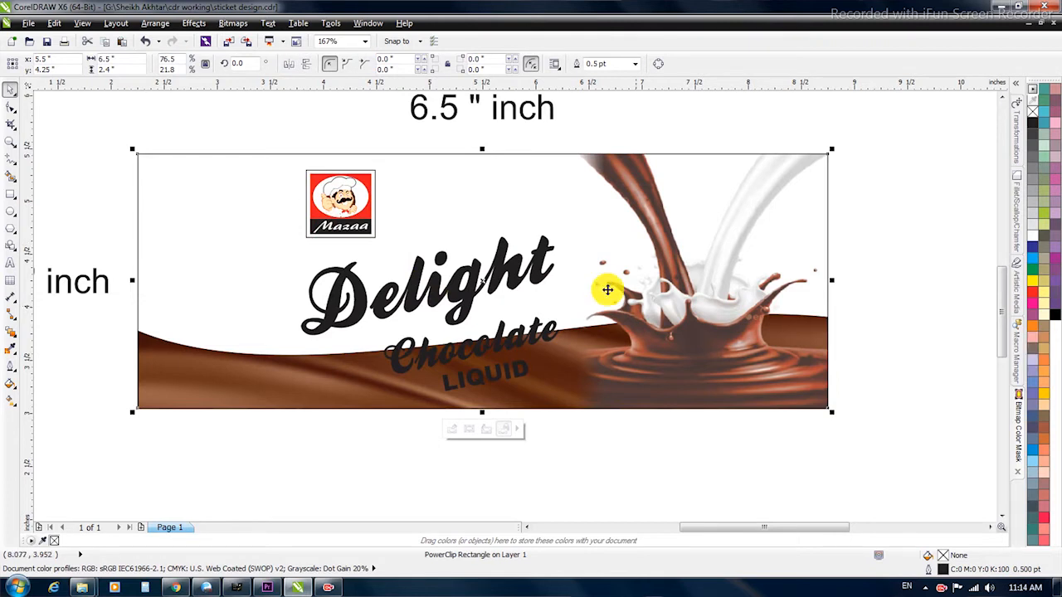
click(518, 278)
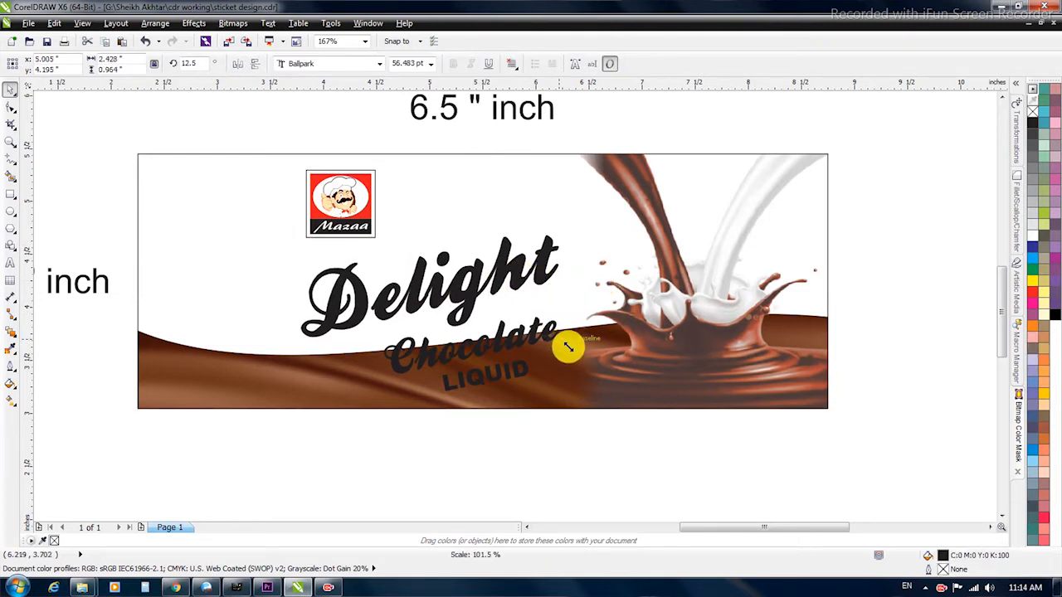
Step: Fill the sticker rectangle with the tan colour C0 M20 Y60 K20
click(637, 347)
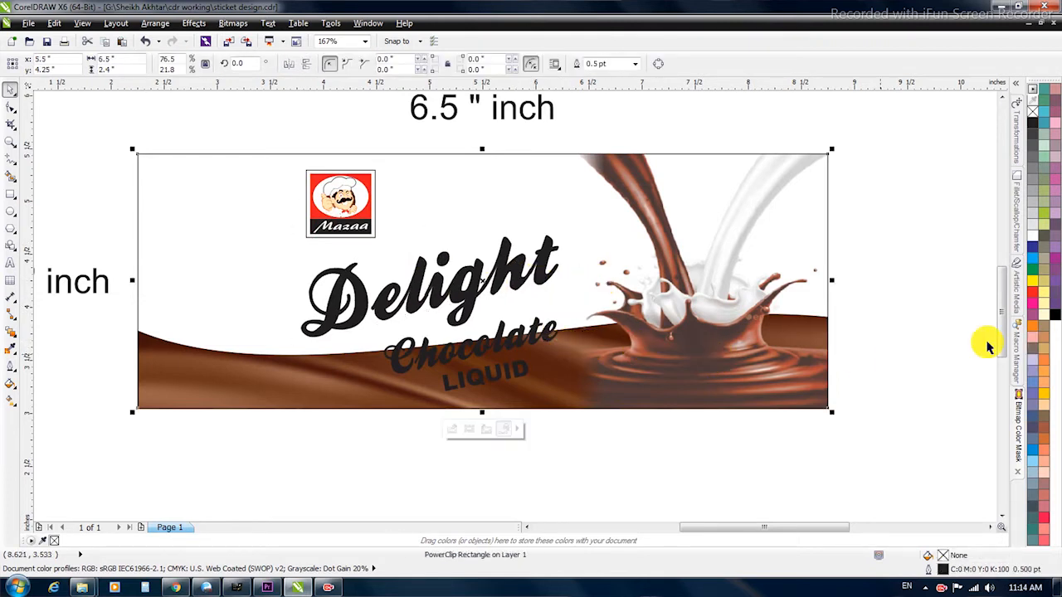
click(1044, 350)
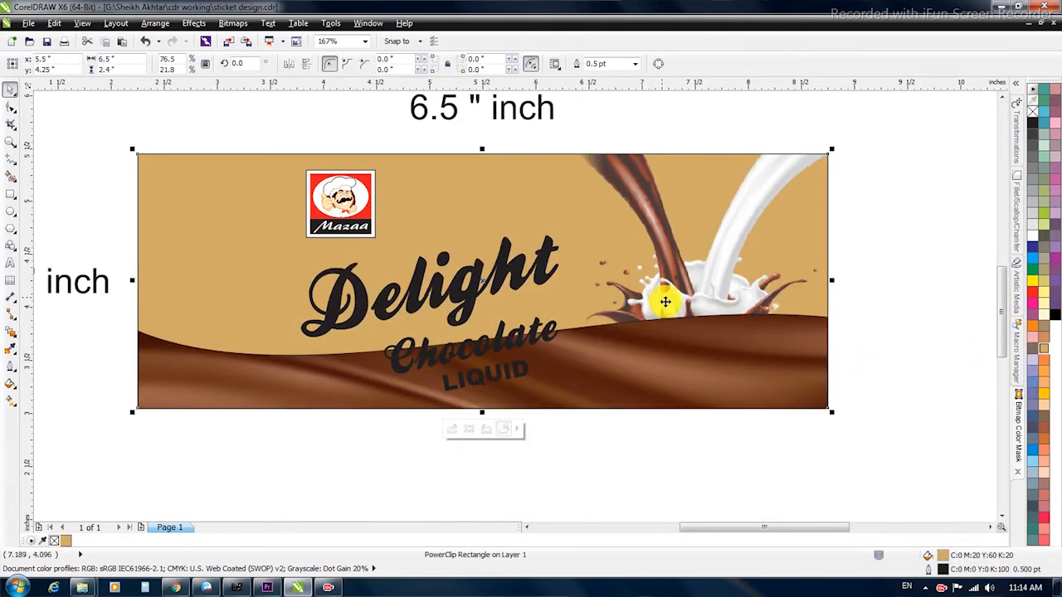
Step: PowerClip the wavy chocolate band inside the tan sticker rectangle
click(667, 349)
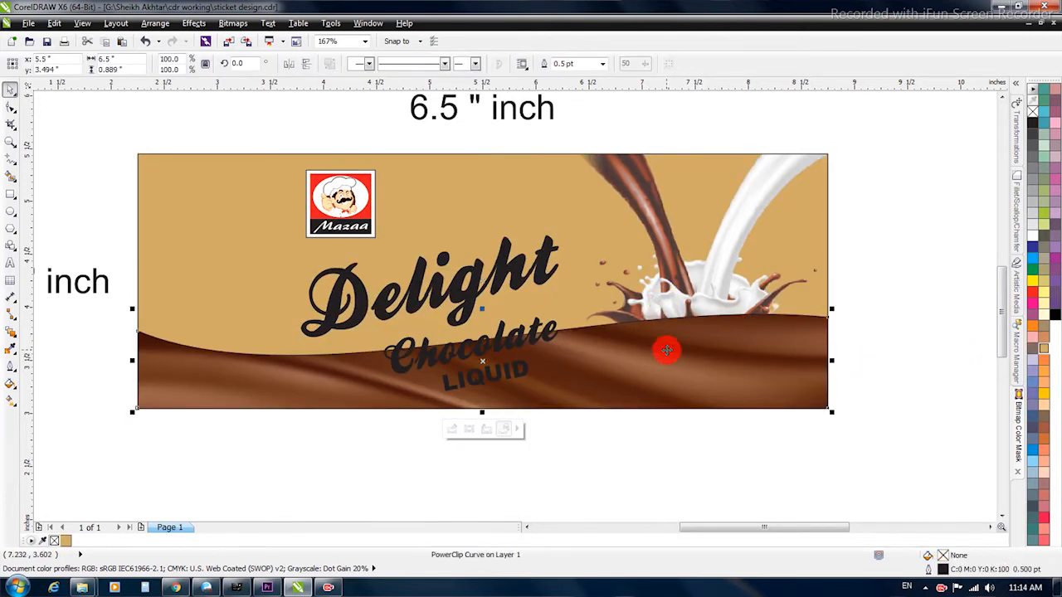
key(Escape)
click(422, 184)
click(155, 23)
mouse_move(187, 29)
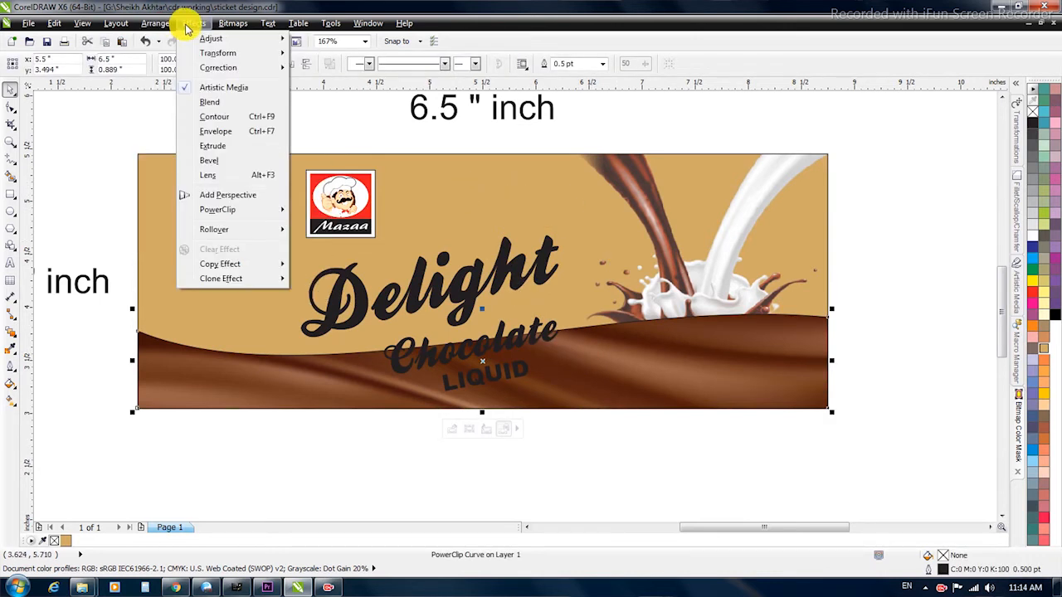
mouse_move(296, 211)
click(331, 208)
click(488, 195)
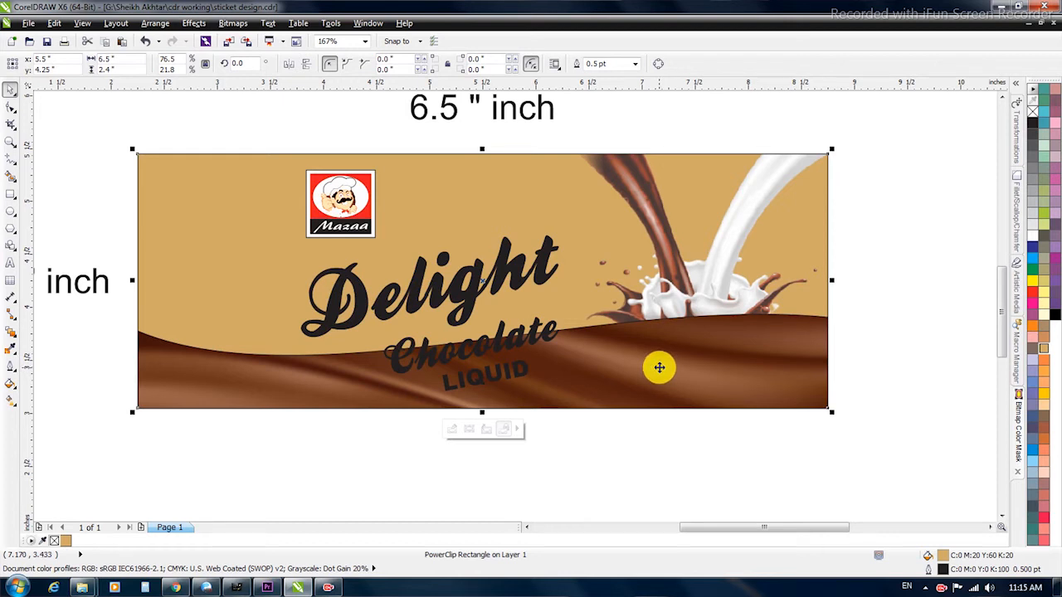
Step: Bring the splash image in front of the chocolate band and remove the band's outline
click(672, 306)
key(shift+Page_Up)
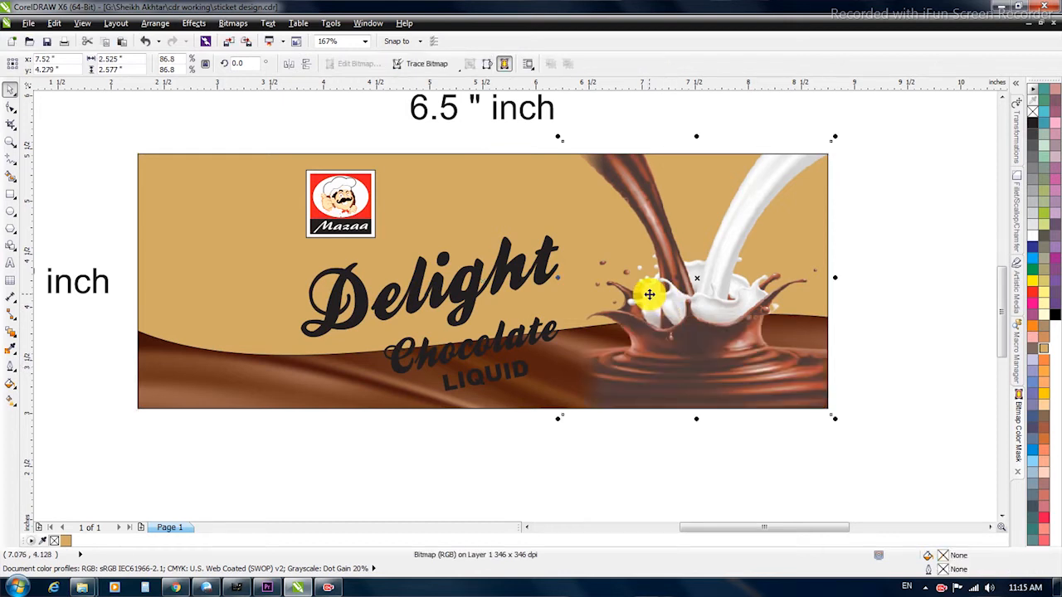
click(365, 355)
ctrl+click(396, 374)
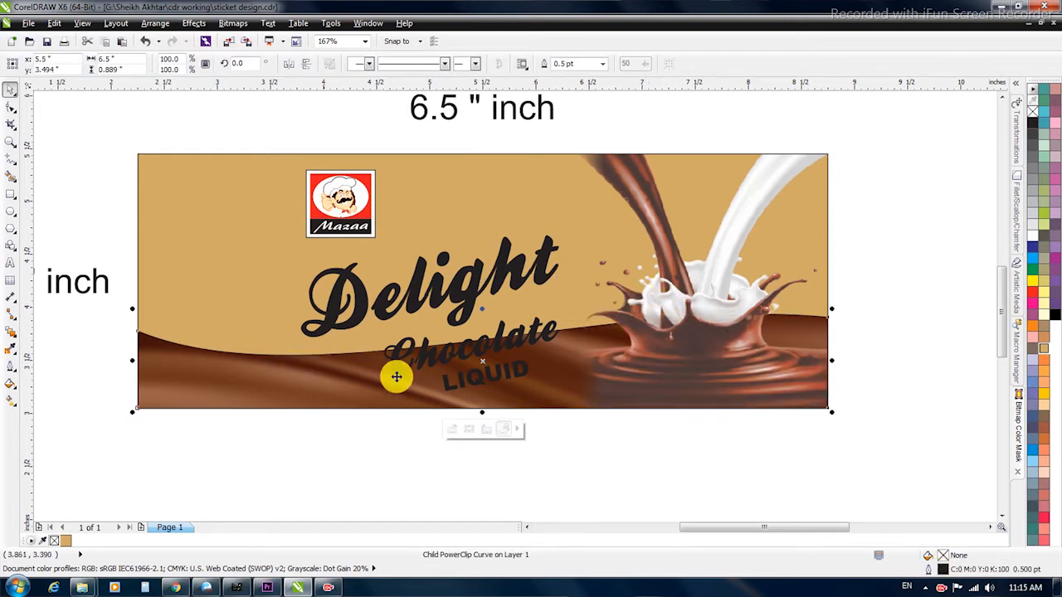
right_click(1033, 113)
click(963, 225)
Step: Fill the Delight text with the dark red CMYK colour C0 M100 Y100 K60
click(515, 274)
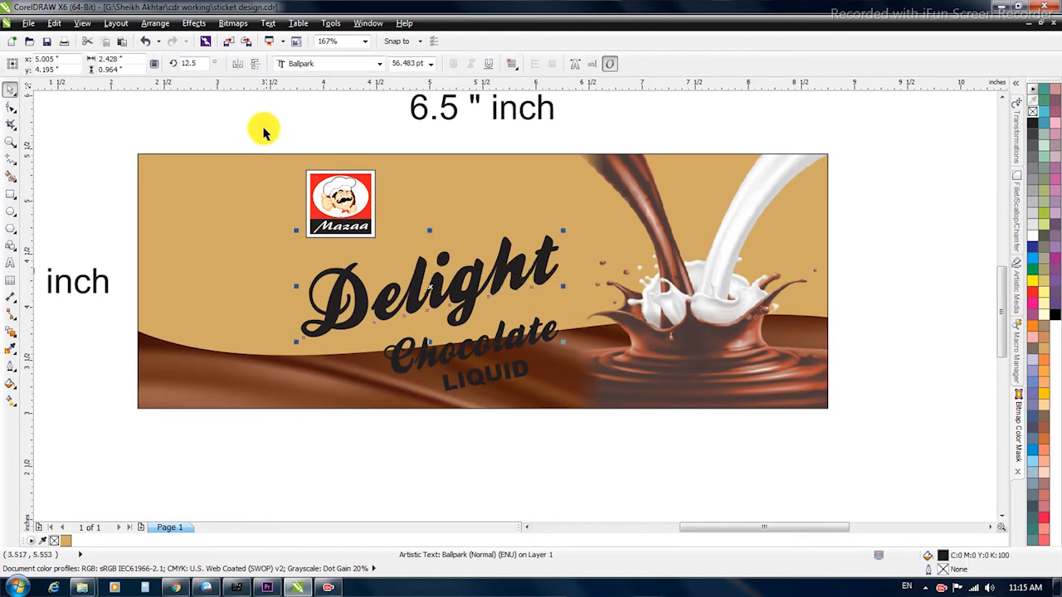
shift+click(605, 404)
scroll(498, 268, up, 2)
click(503, 273)
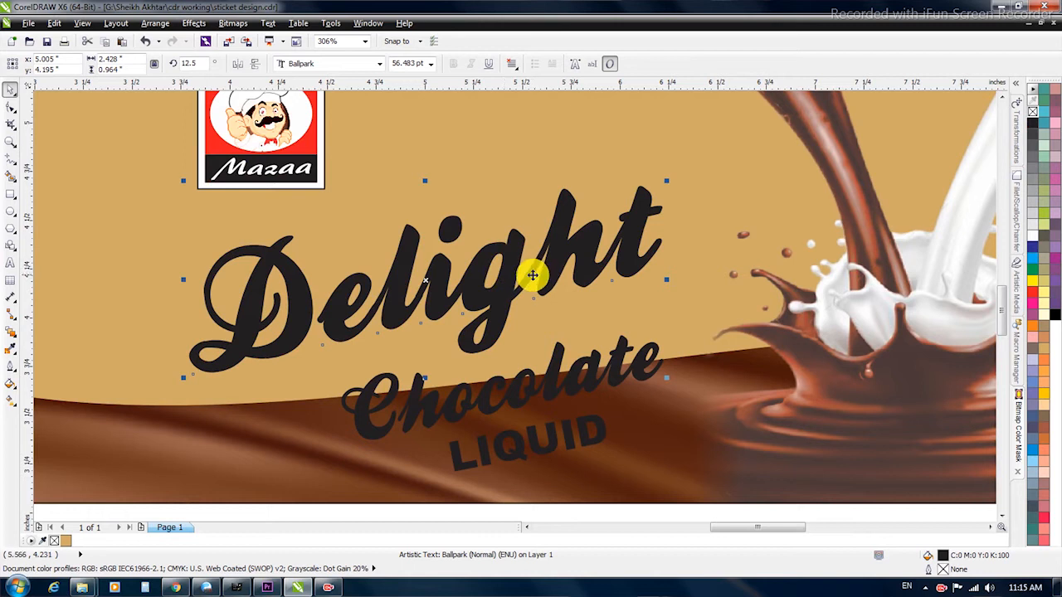
key(shift+F11)
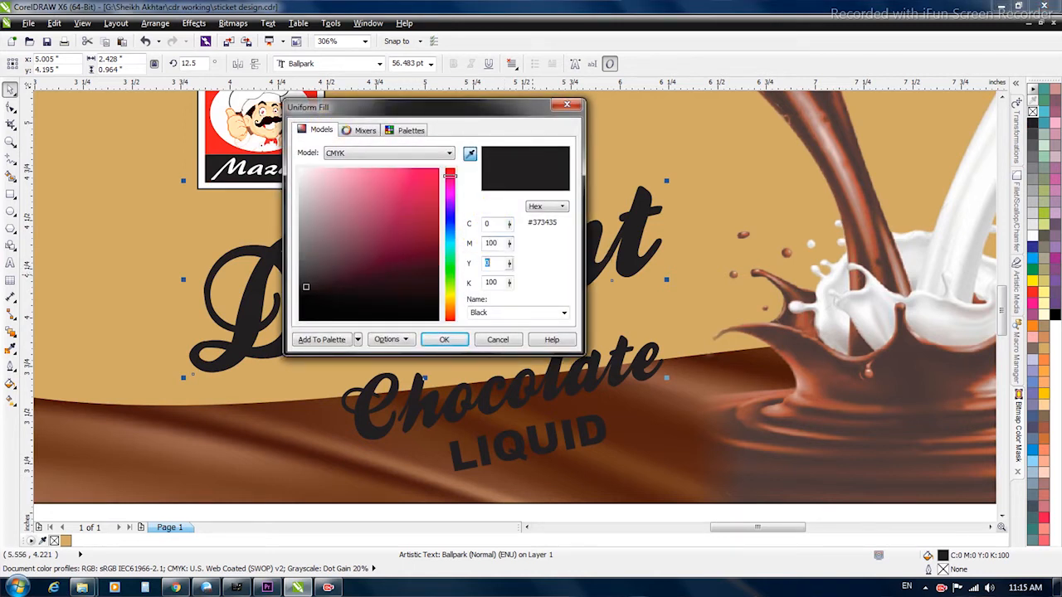
text(100)
key(Tab)
text(60)
key(shift+Tab)
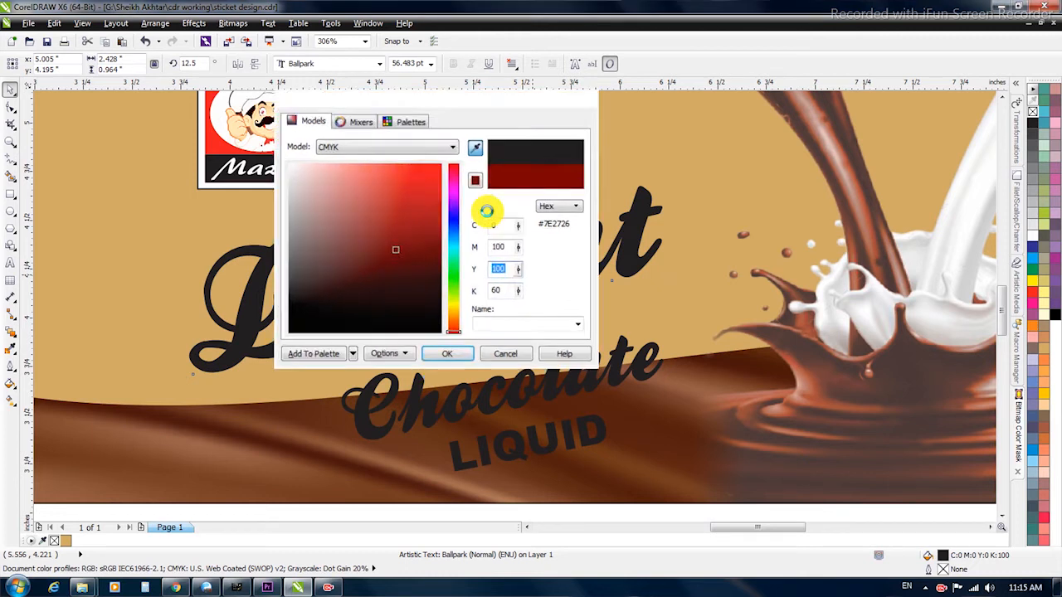
key(Return)
Step: Give the Delight text a 4.5 pt white outline with rounded corners, placed behind the fill and scaling with the image
key(F12)
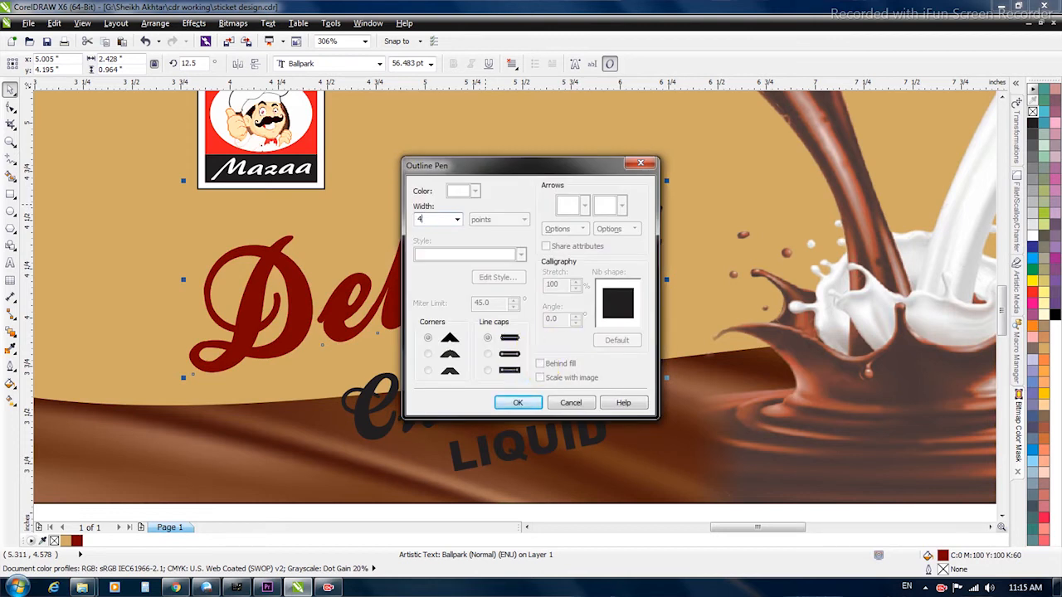
key(Return)
key(F12)
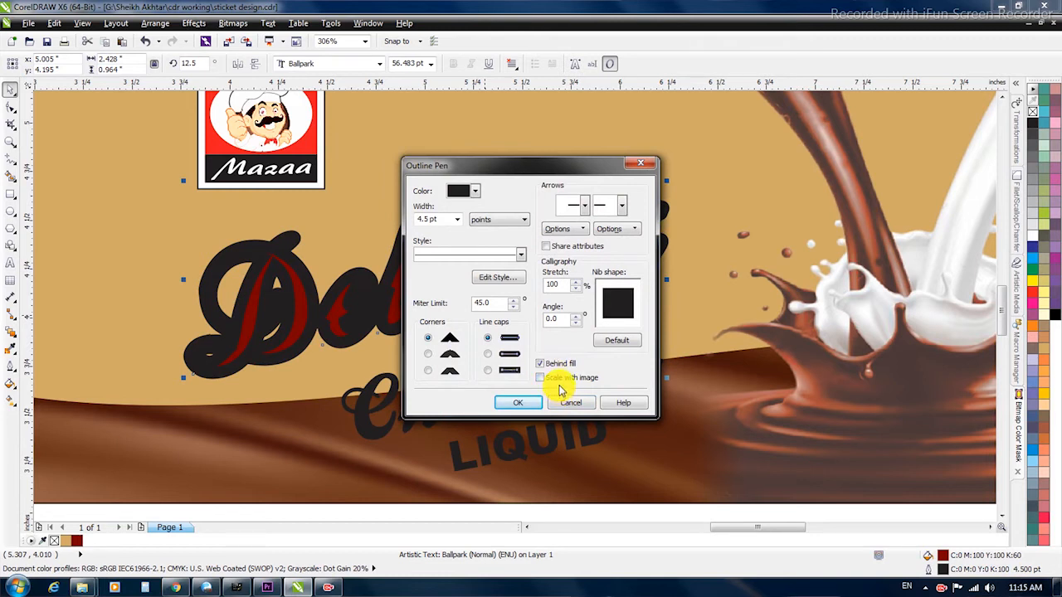
click(558, 380)
click(428, 354)
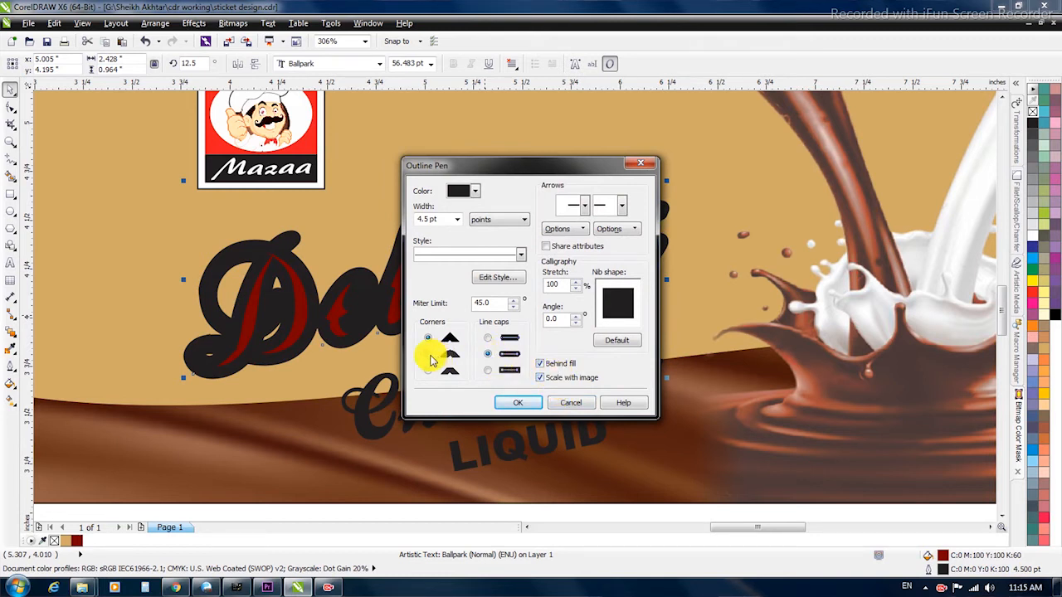
click(520, 403)
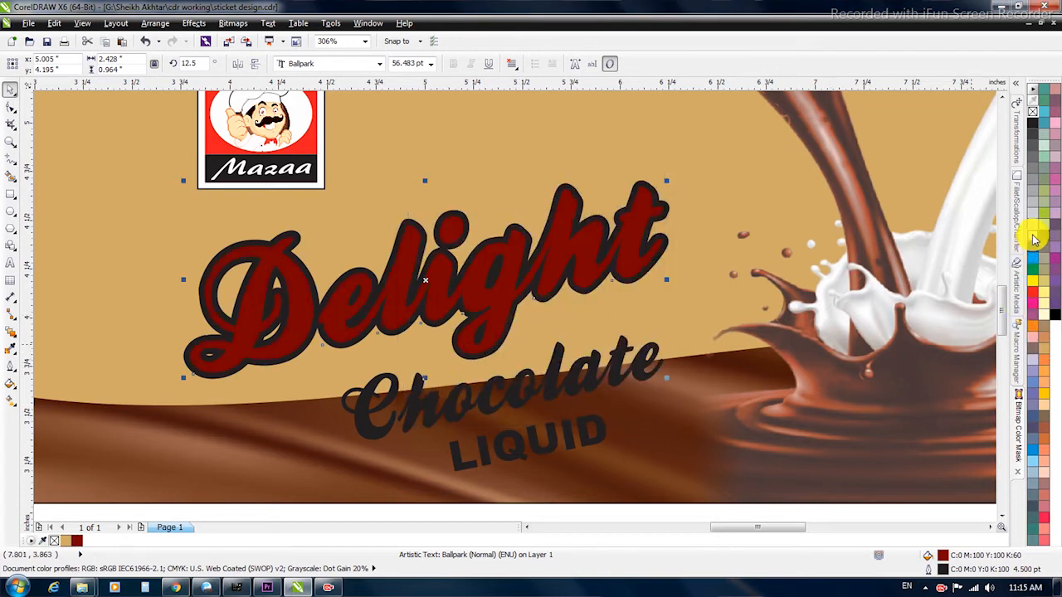
right_click(1033, 237)
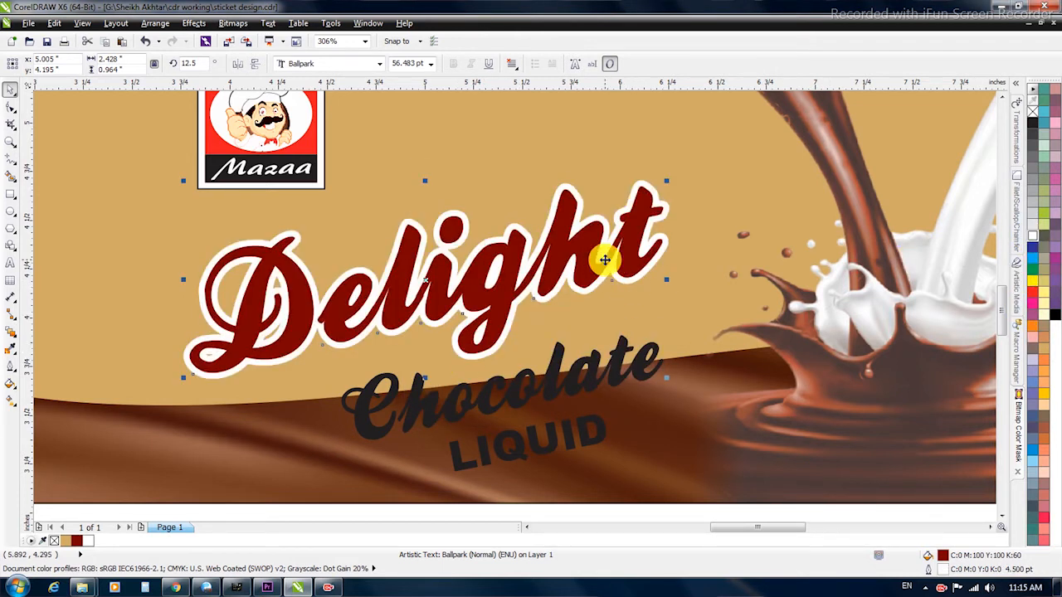
Step: Create a slightly offset copy of the Delight text, colour its fill and outline black, and place it behind the original as a shadow
drag(581, 247, 587, 251)
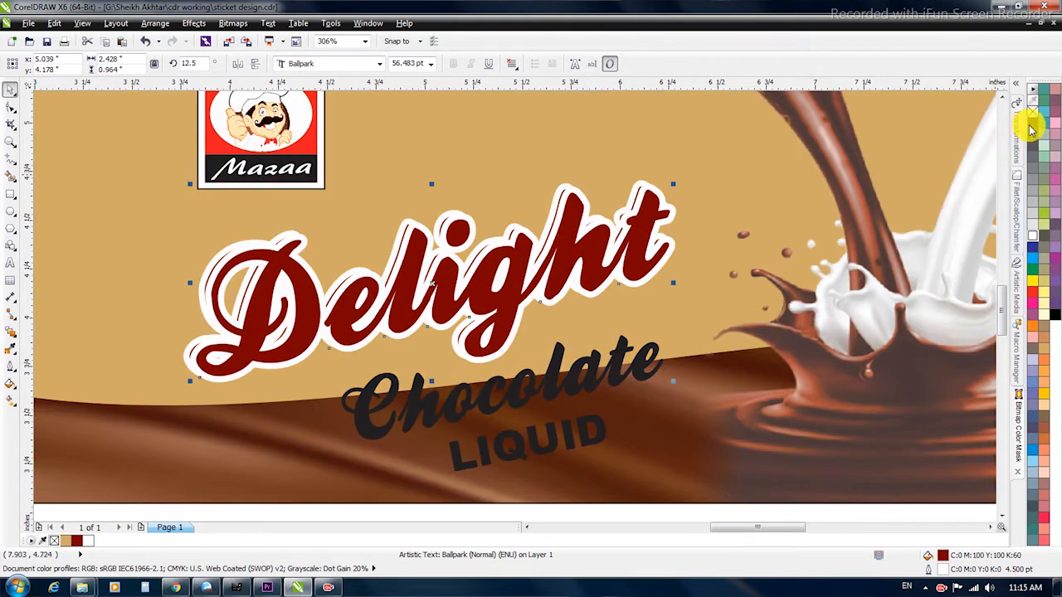
click(1034, 126)
right_click(1034, 126)
shift+click(569, 149)
key(shift+Page_Down)
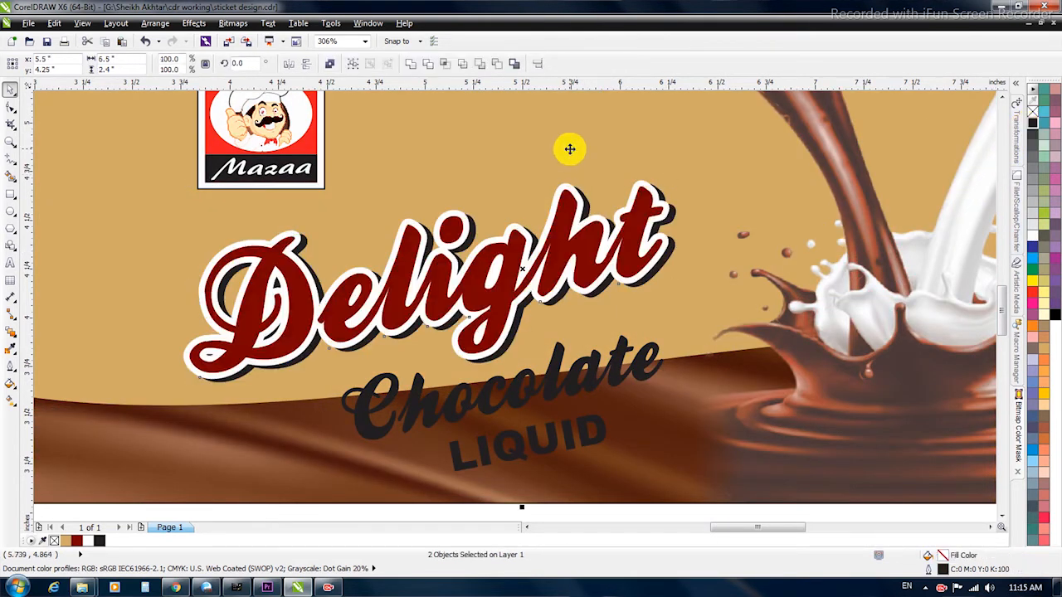
scroll(484, 266, down, 1)
scroll(612, 373, up, 1)
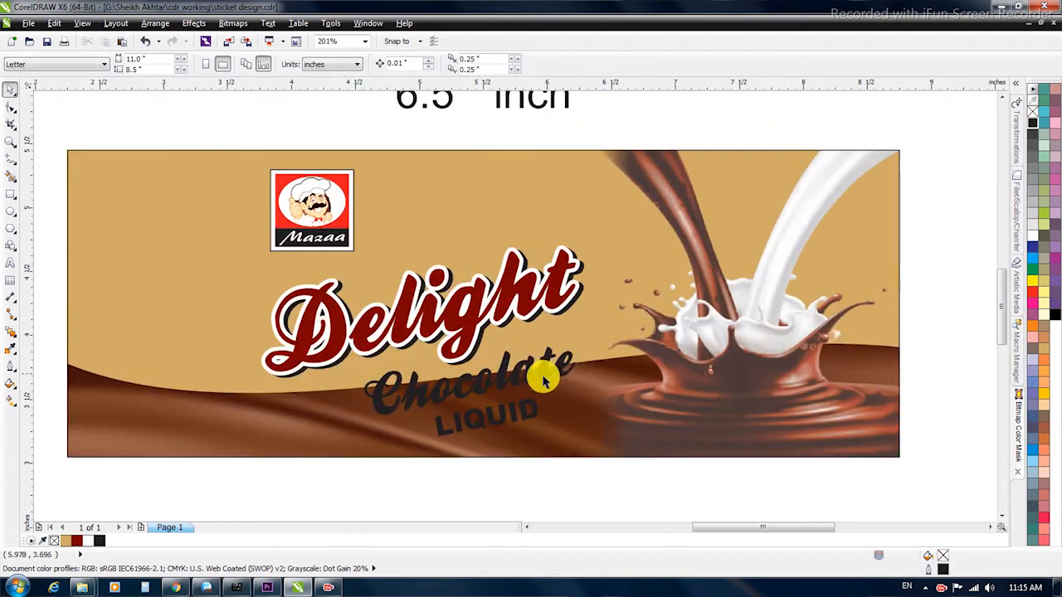
Step: Break the Chocolate LIQUID text apart into separate lines and apply a 1.5 pt outline to both
click(528, 404)
key(ctrl+k)
scroll(669, 452, up, 3)
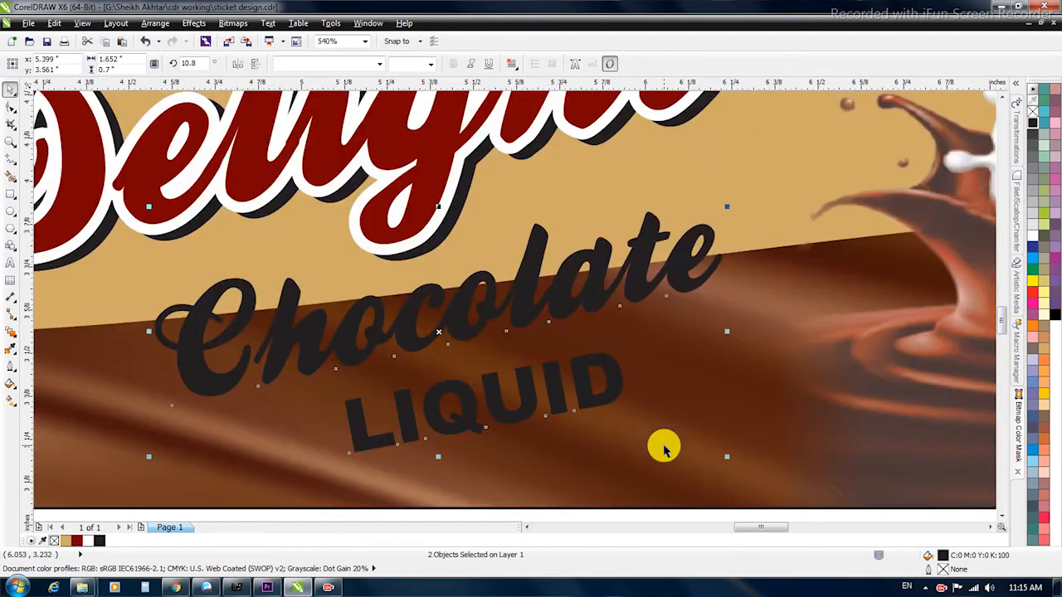
key(F12)
text(1.5)
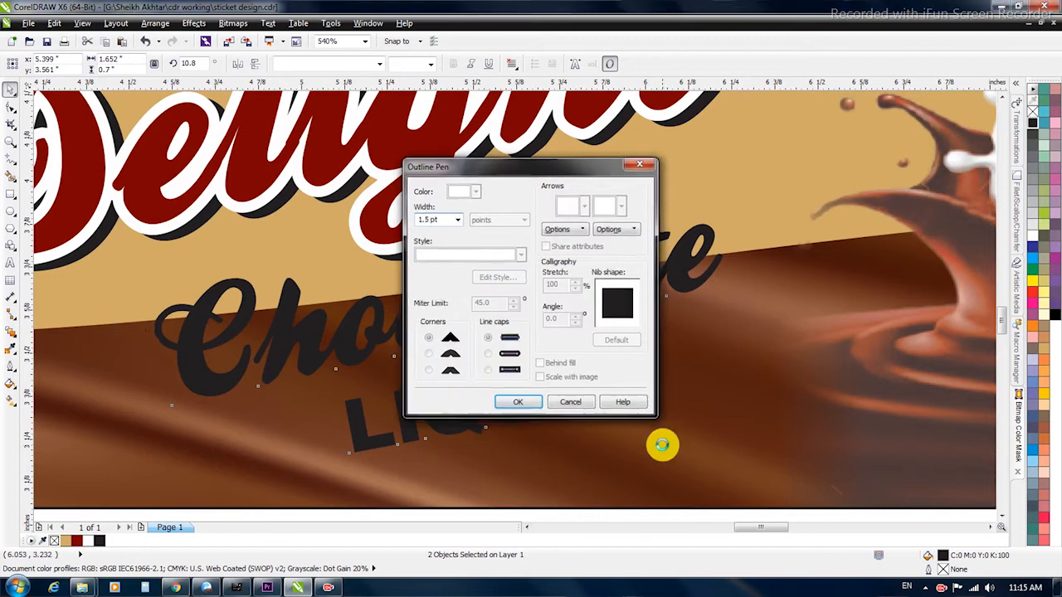
key(Return)
Step: Set the Chocolate and LIQUID outlines to 2 pt with rounded corners, behind the fill and scaling with the image
key(F12)
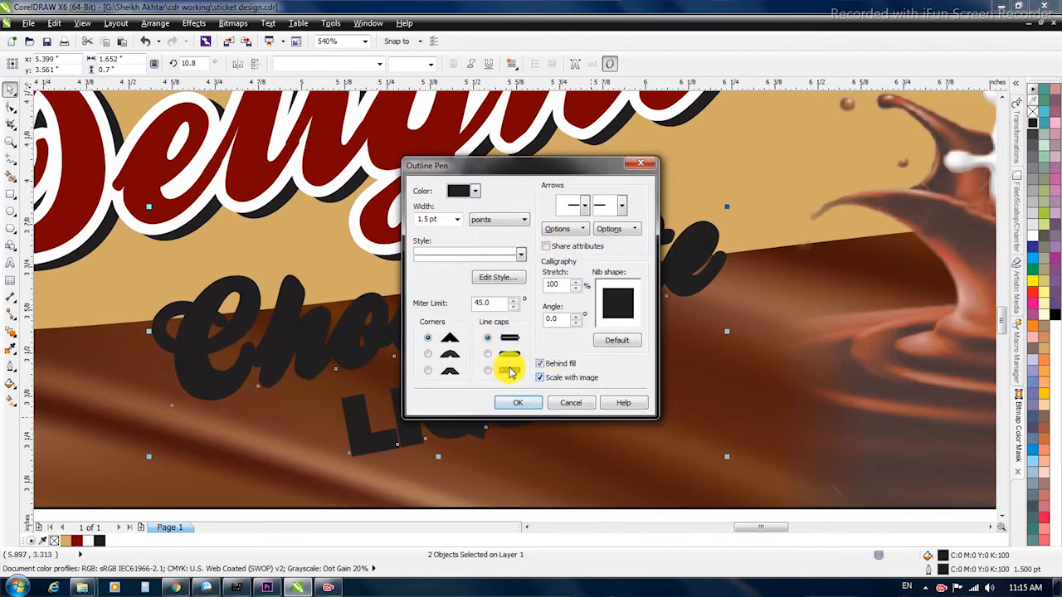
click(430, 355)
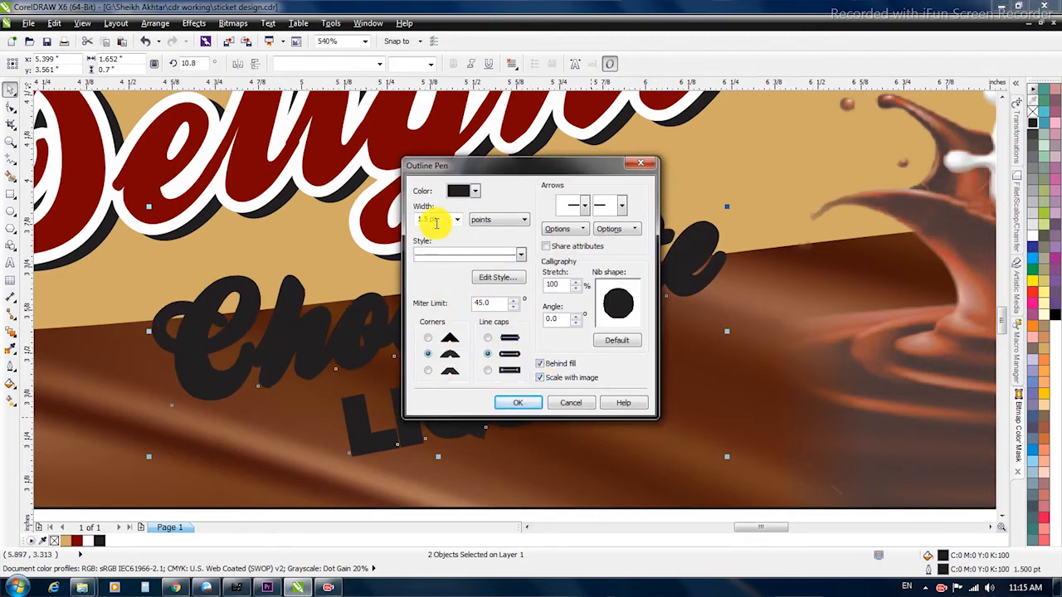
text(2)
key(Return)
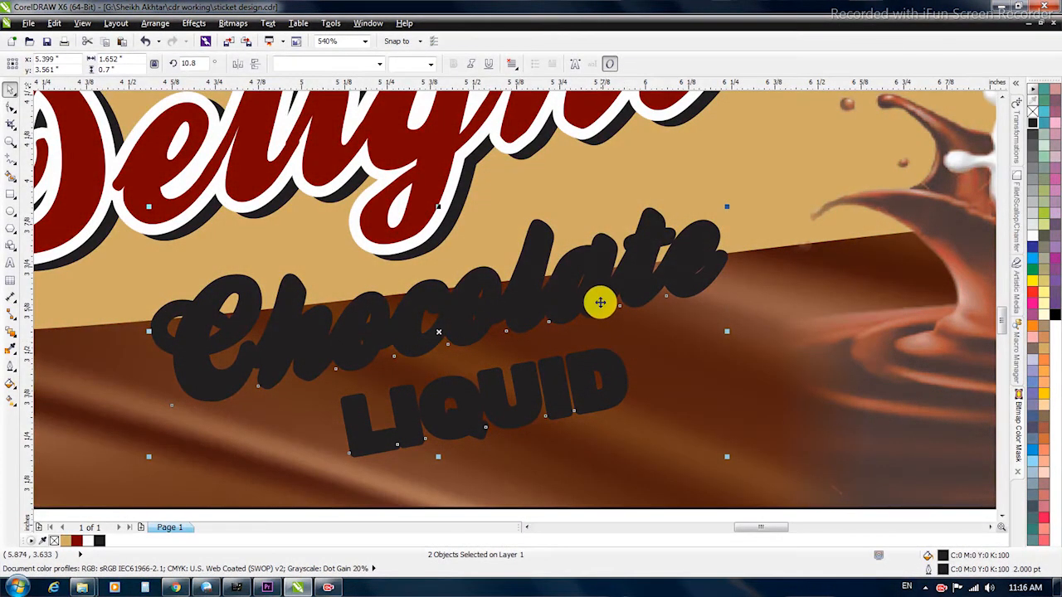
Step: Fill the Chocolate and LIQUID text with yellow C0 M0 Y100 K0, keeping the 2 pt black outline settings
click(1032, 280)
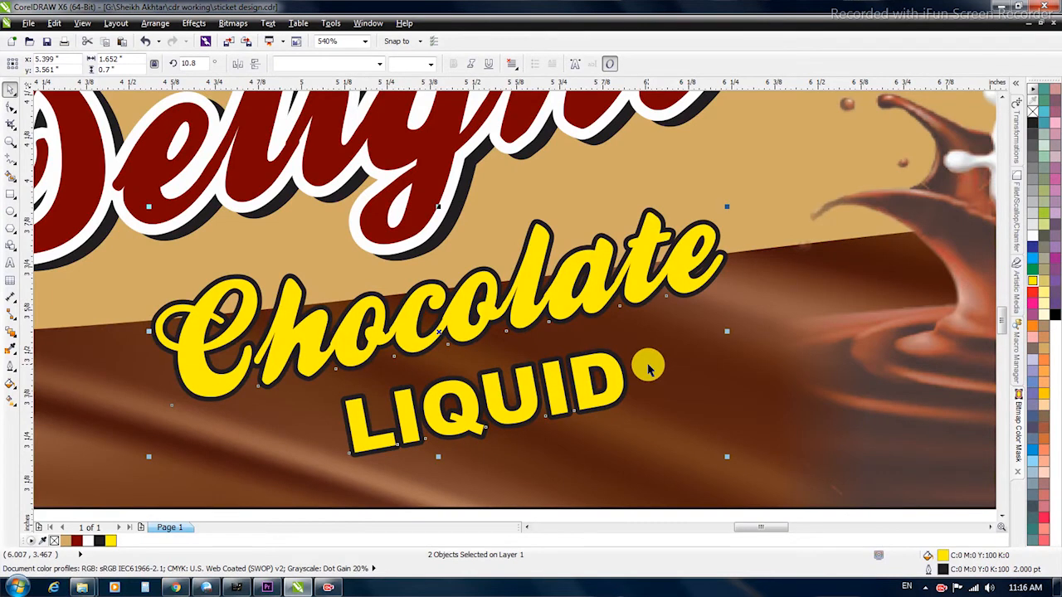
key(F12)
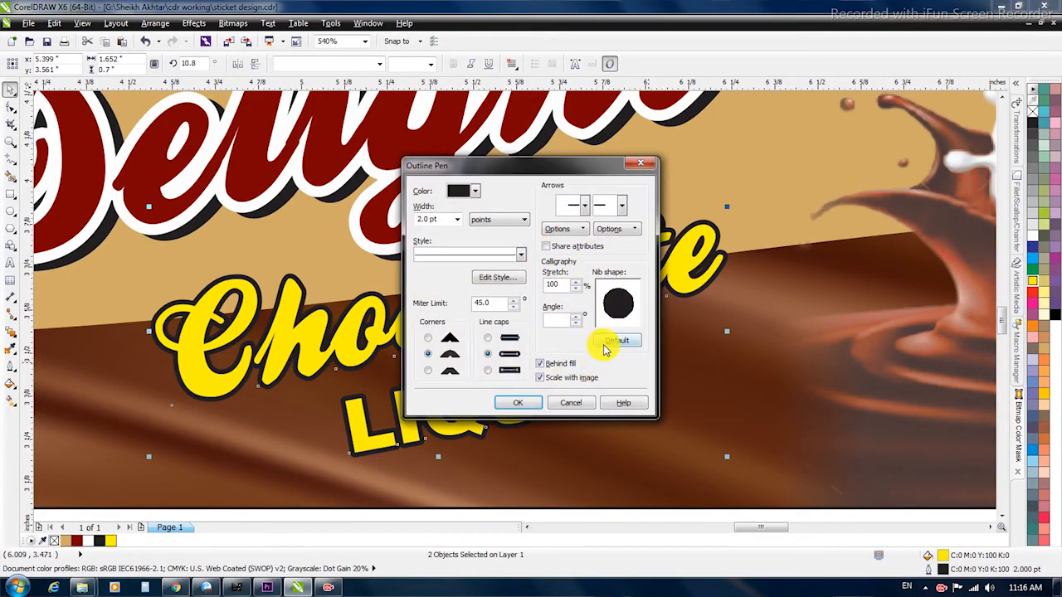
click(521, 402)
scroll(521, 366, down, 3)
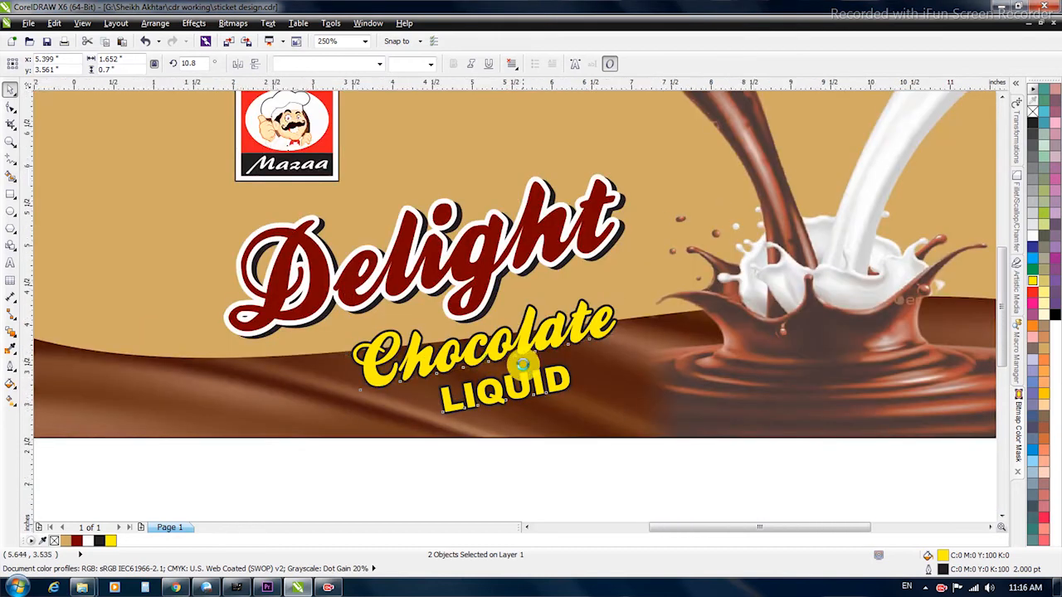
scroll(498, 353, down, 2)
scroll(524, 303, up, 2)
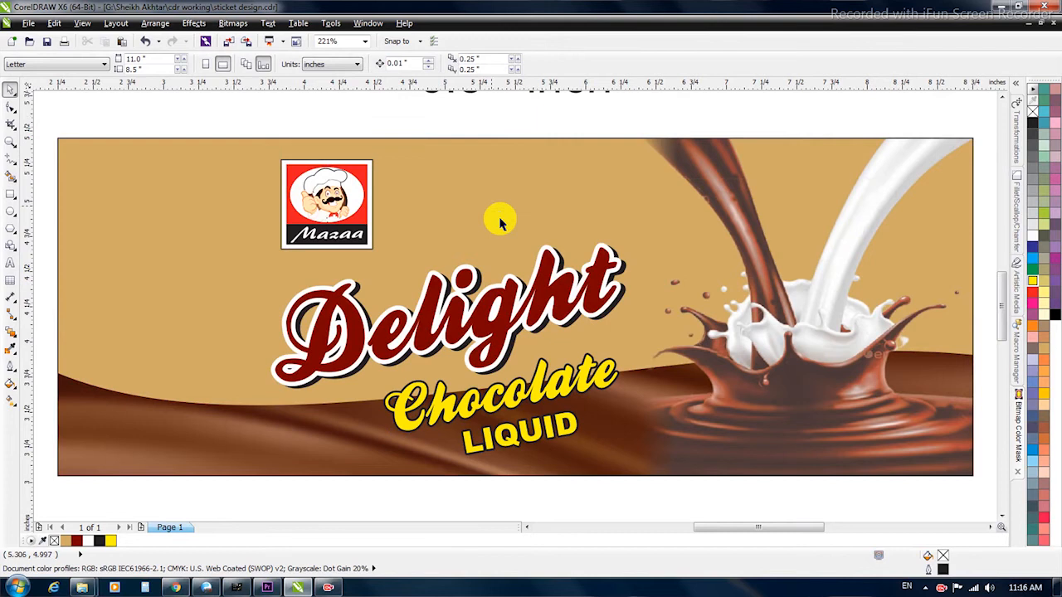
scroll(465, 220, down, 3)
drag(166, 120, 835, 398)
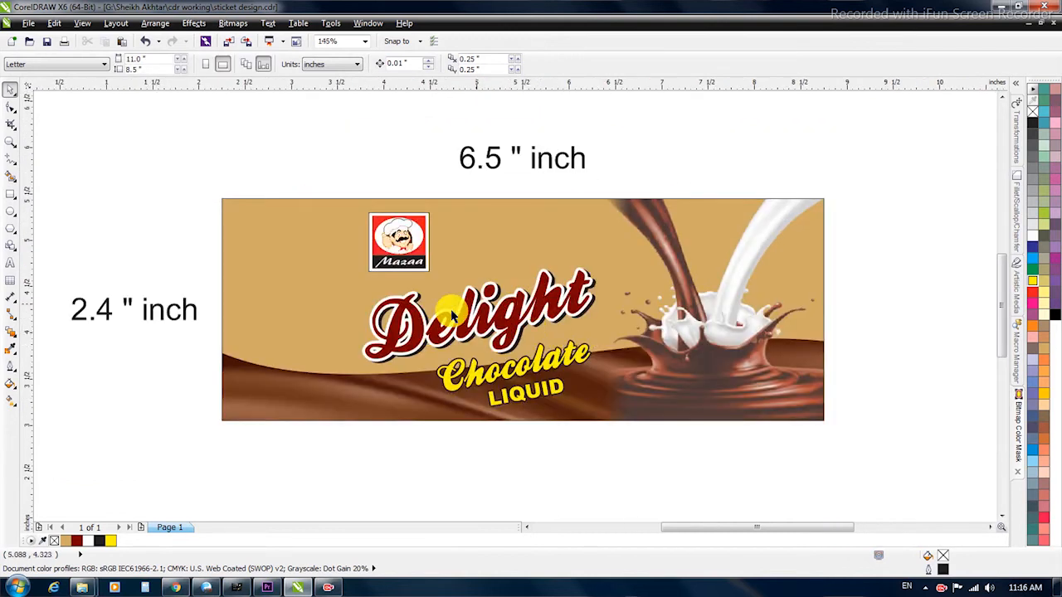
click(510, 381)
click(541, 439)
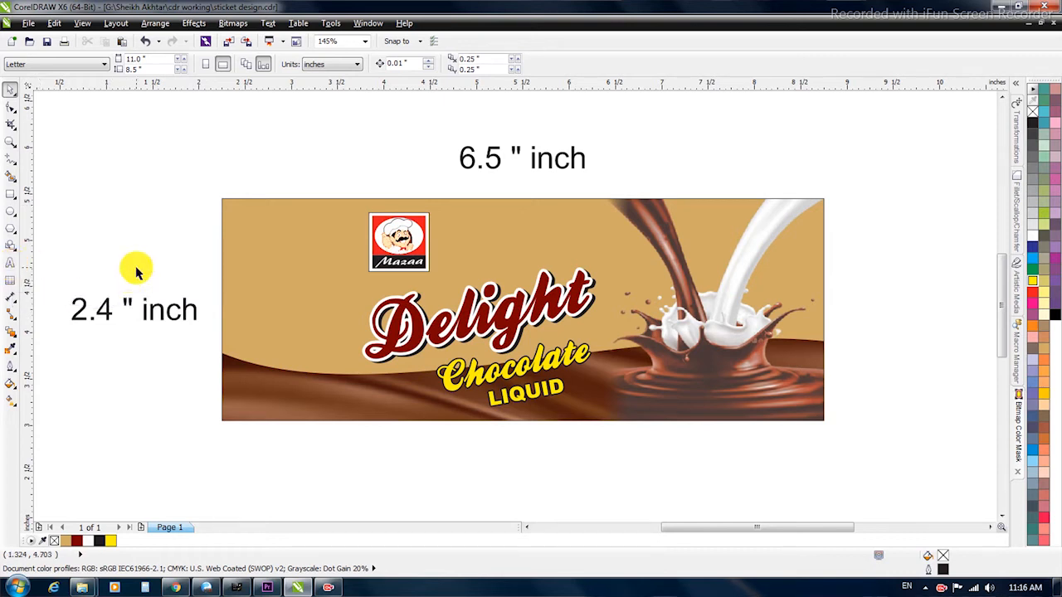
Step: Duplicate the 2.4 inch size label below the sticker and replace the copy's text with "INGREDIENTS:"
drag(117, 309, 338, 455)
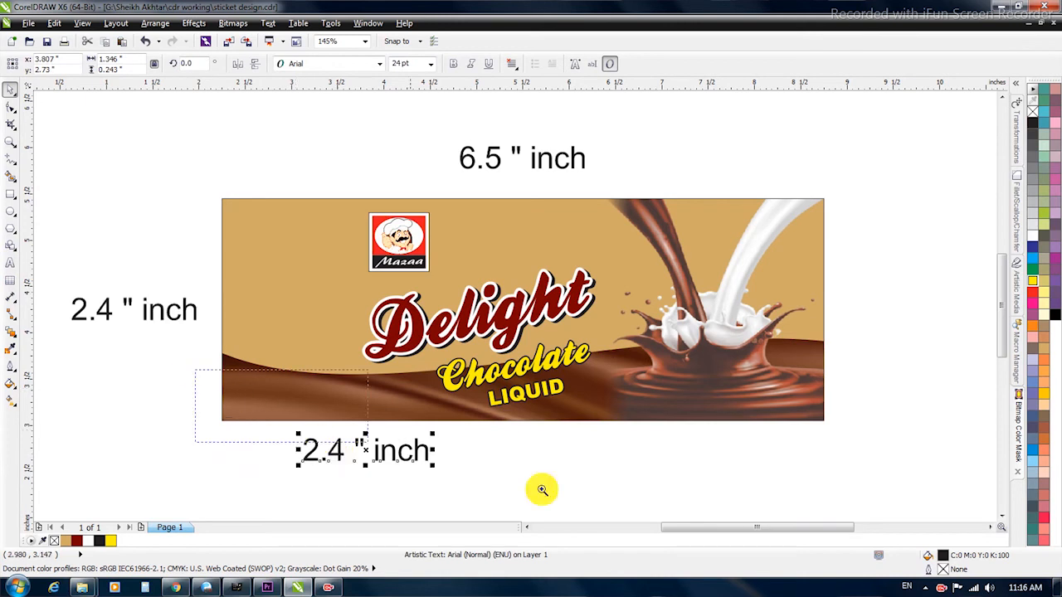
scroll(485, 382, up, 2)
double_click(482, 335)
key(ctrl+a)
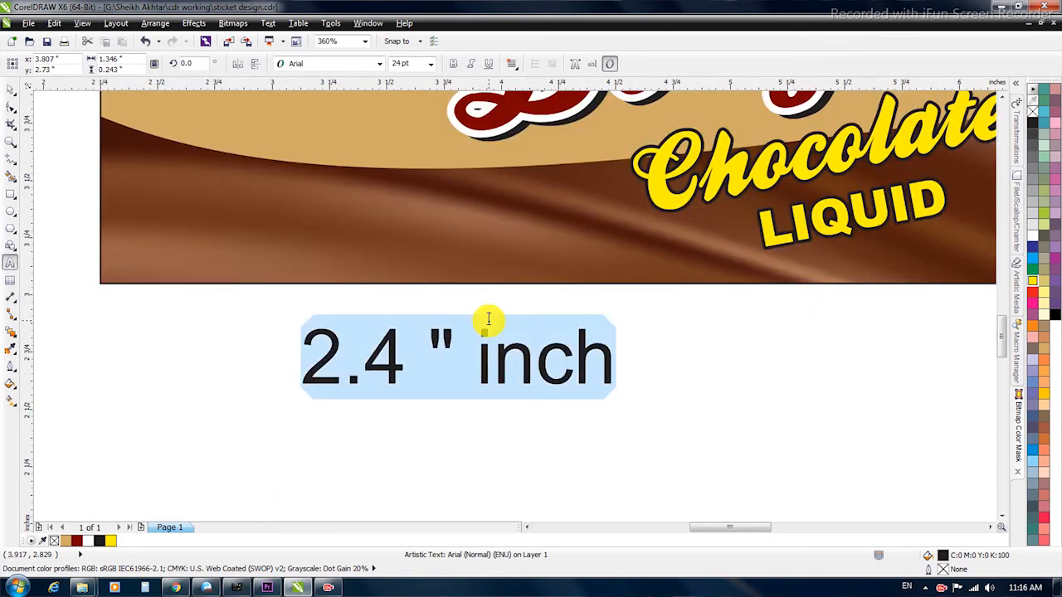
text(INGREDIENTS)
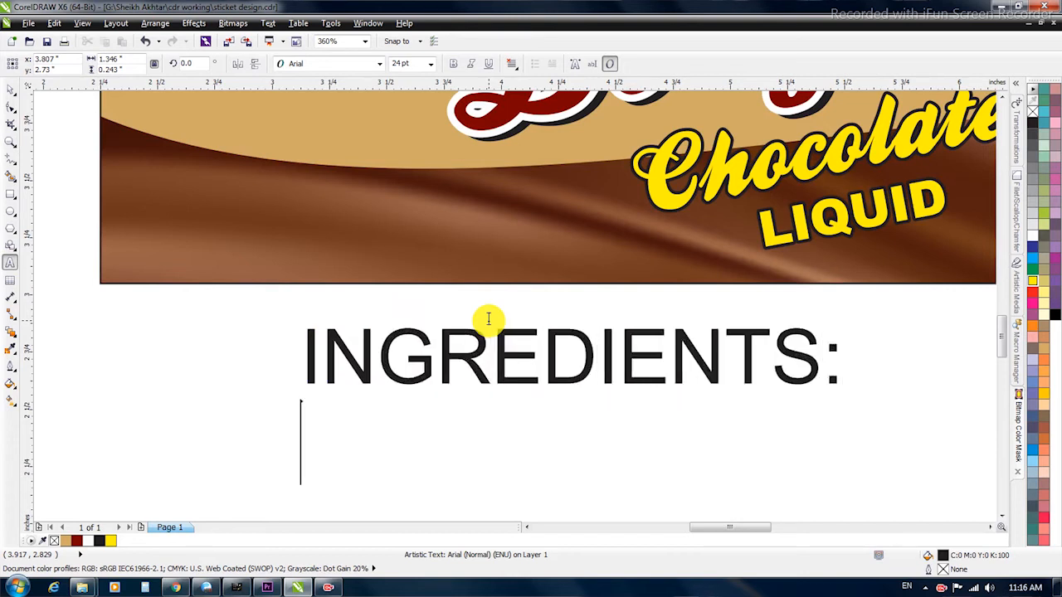
text(:)
Step: Add the line "Sugar, Vegetable Fat, Cocoa Powder, Skimmed Milk" under the INGREDIENTS heading
key(Return)
text(Su)
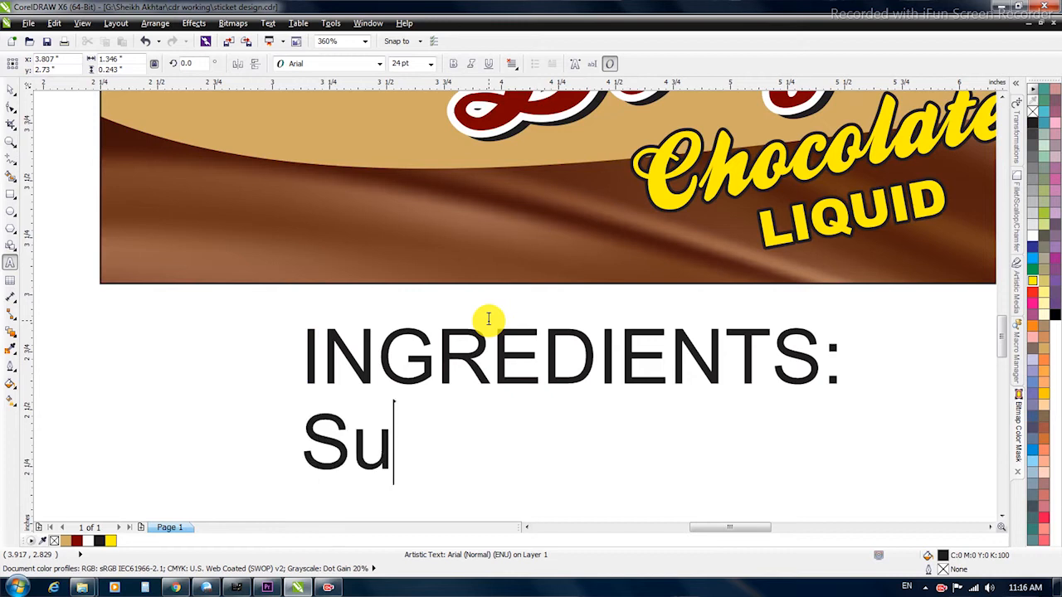
text(gar, Vegeta)
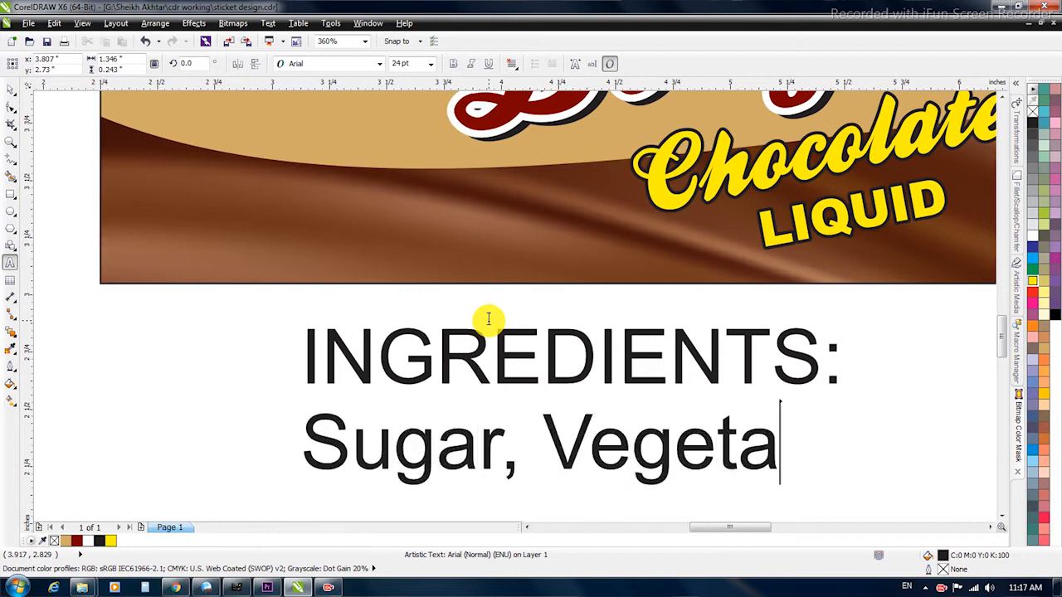
text(ble Fat, Co)
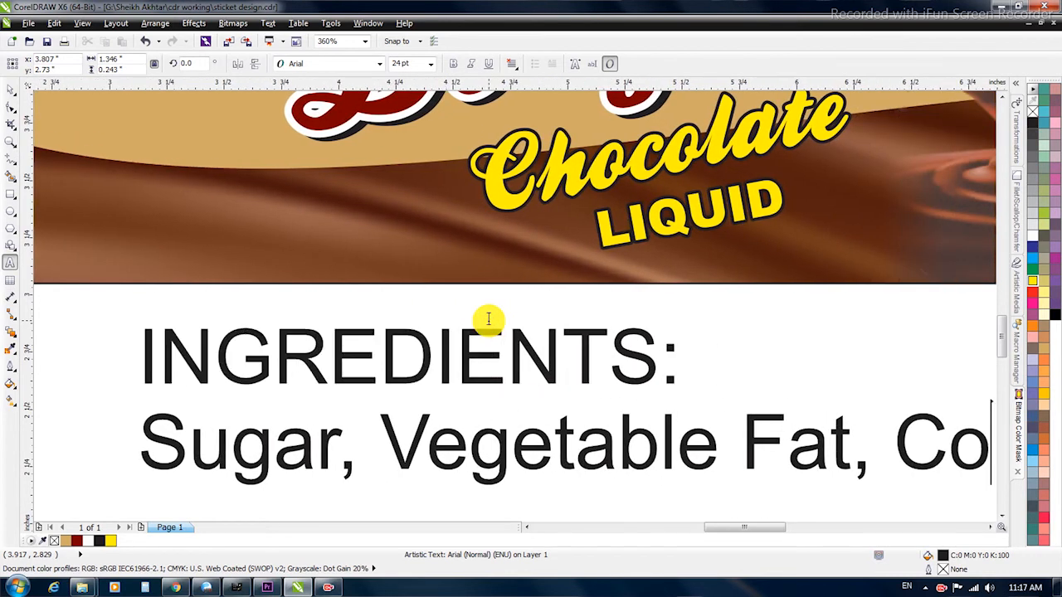
text(coa aow)
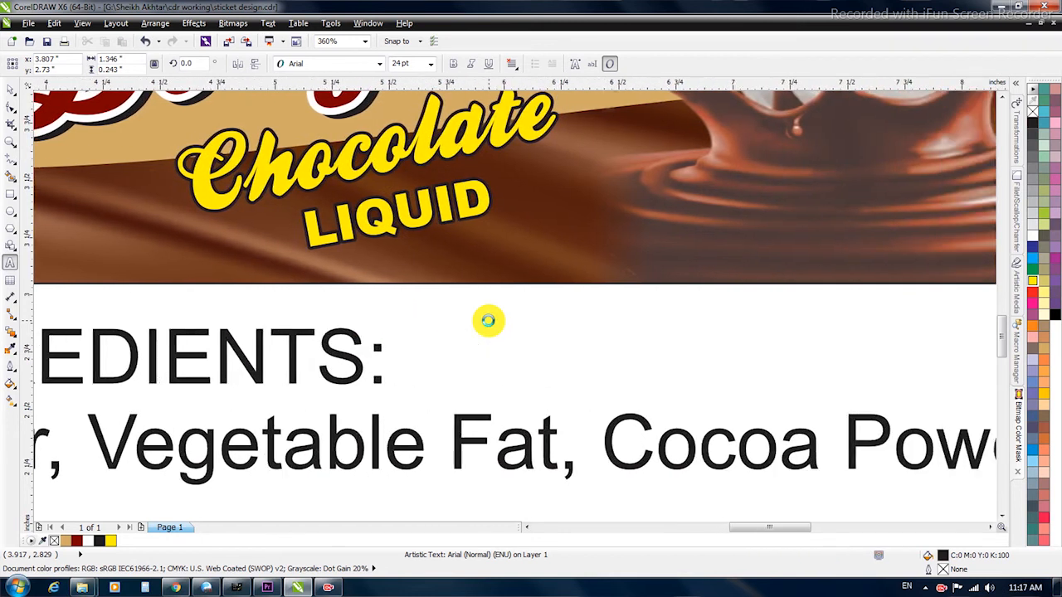
text(der, Skimm)
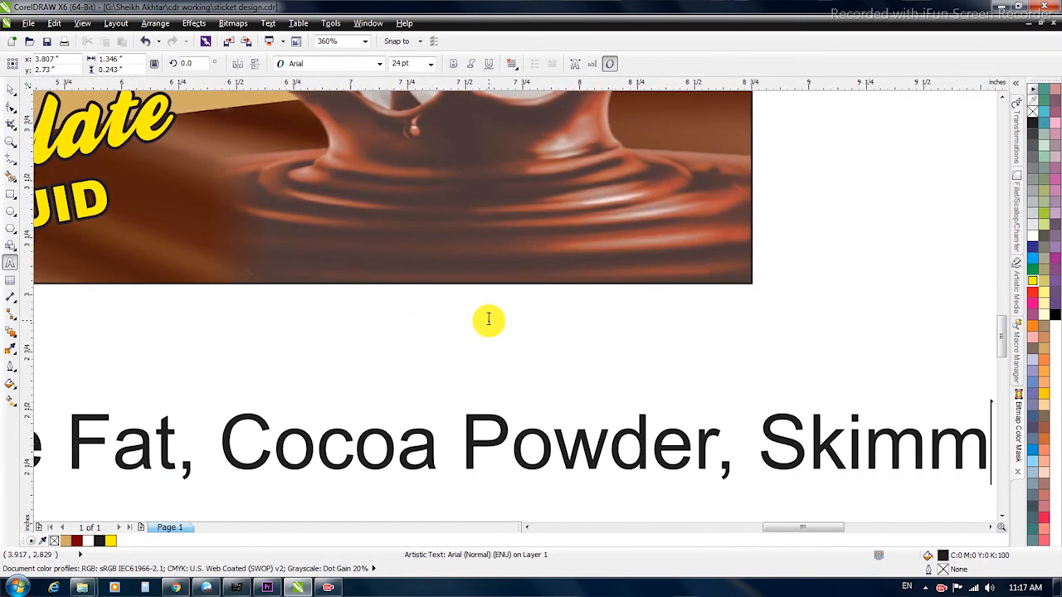
text(ed Milk)
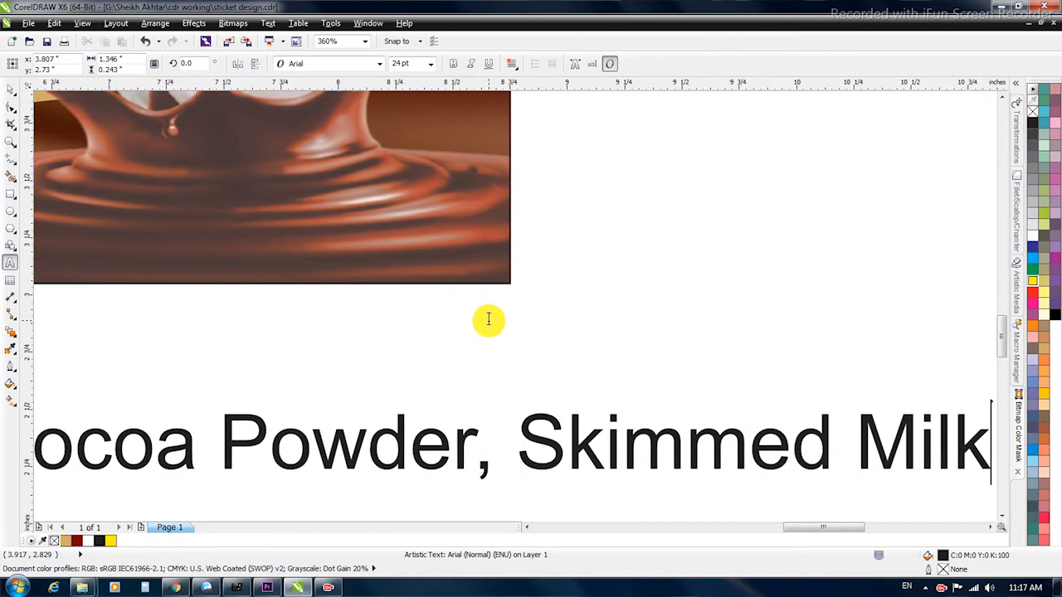
Step: Continue the ingredients on a new line with "Powder, Vanilla Powder, Soya Lecithin."
key(Return)
text(Pow)
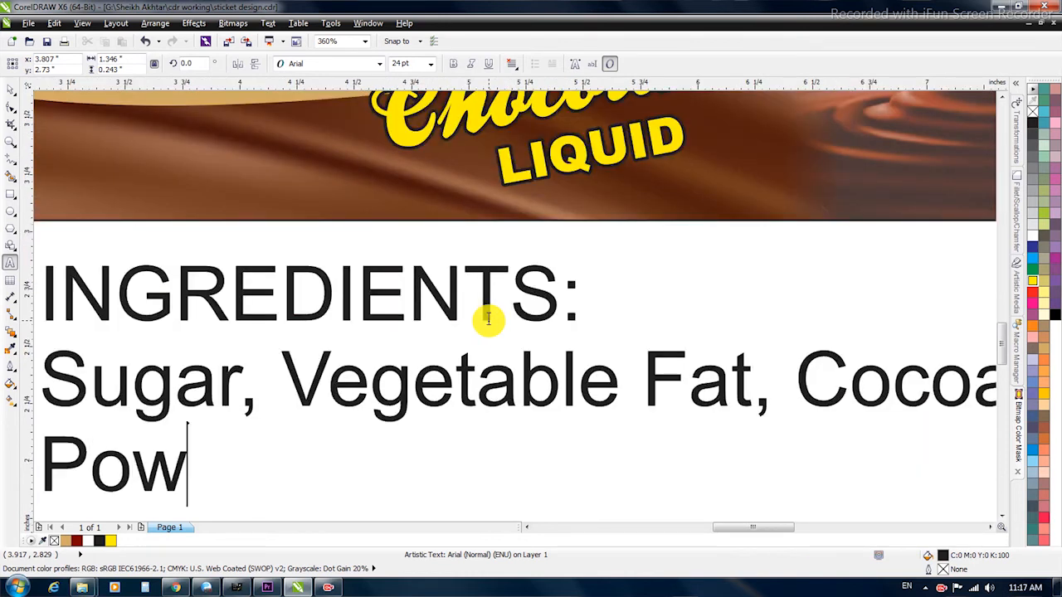
text(der, Vani)
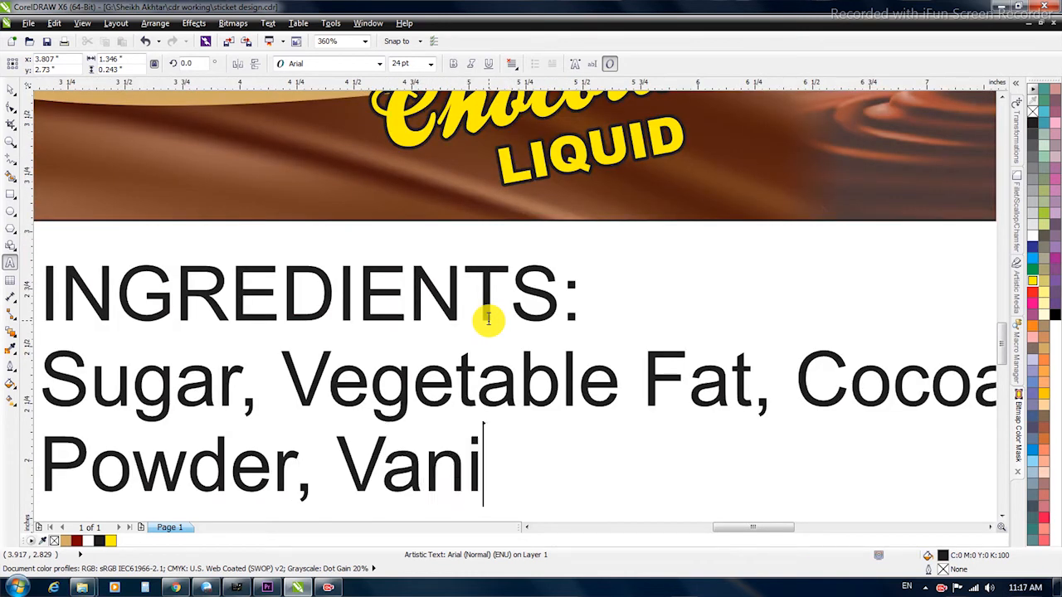
text(lla Pow)
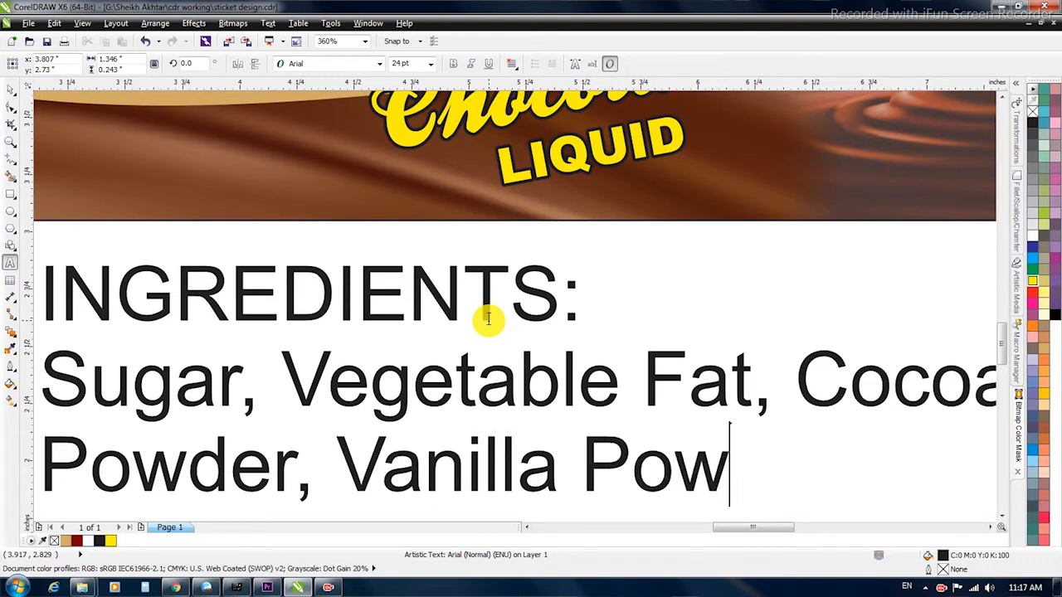
text(der, Soya Le)
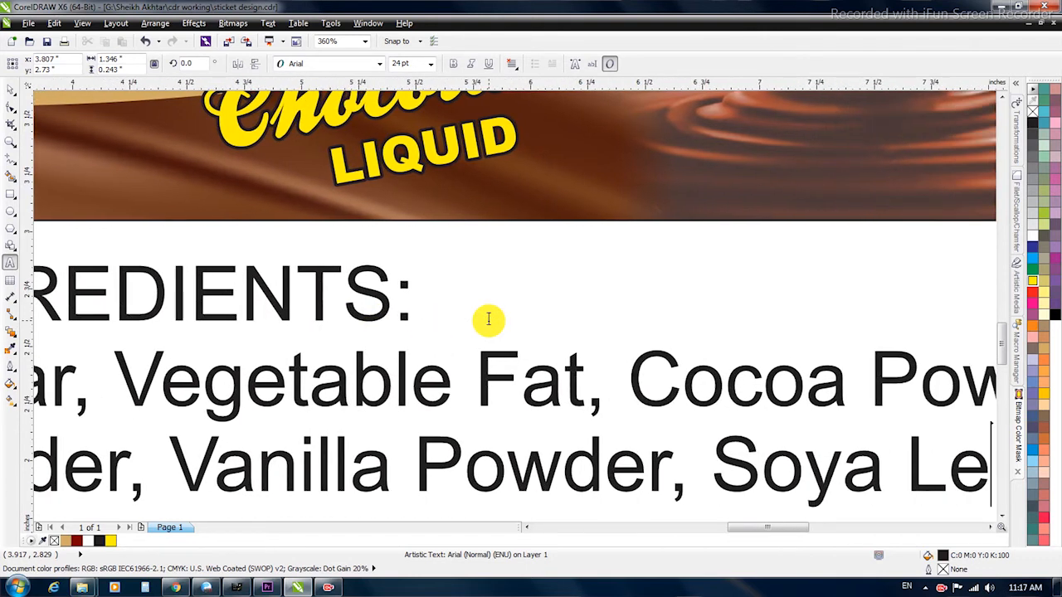
text(cithin.)
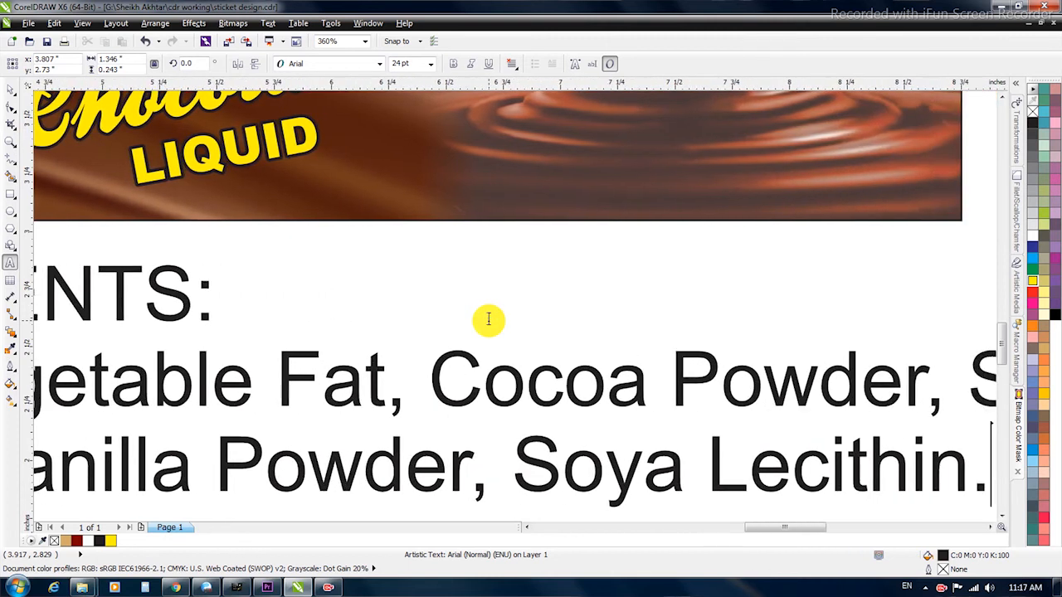
Step: Finish editing the ingredients text and align its lines to the centre
key(ctrl+space)
scroll(523, 274, down, 3)
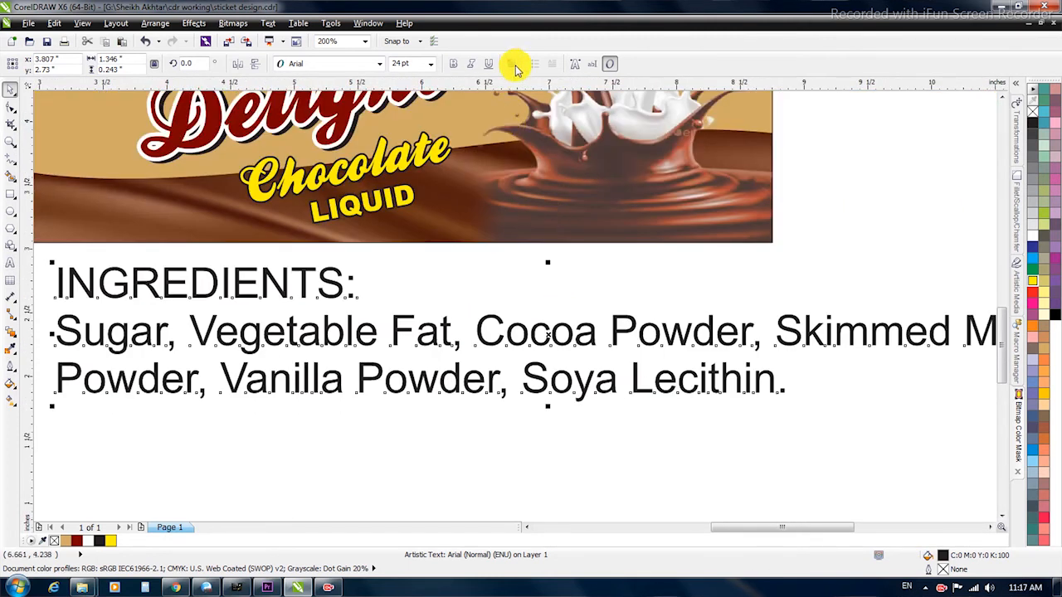
click(512, 64)
click(531, 111)
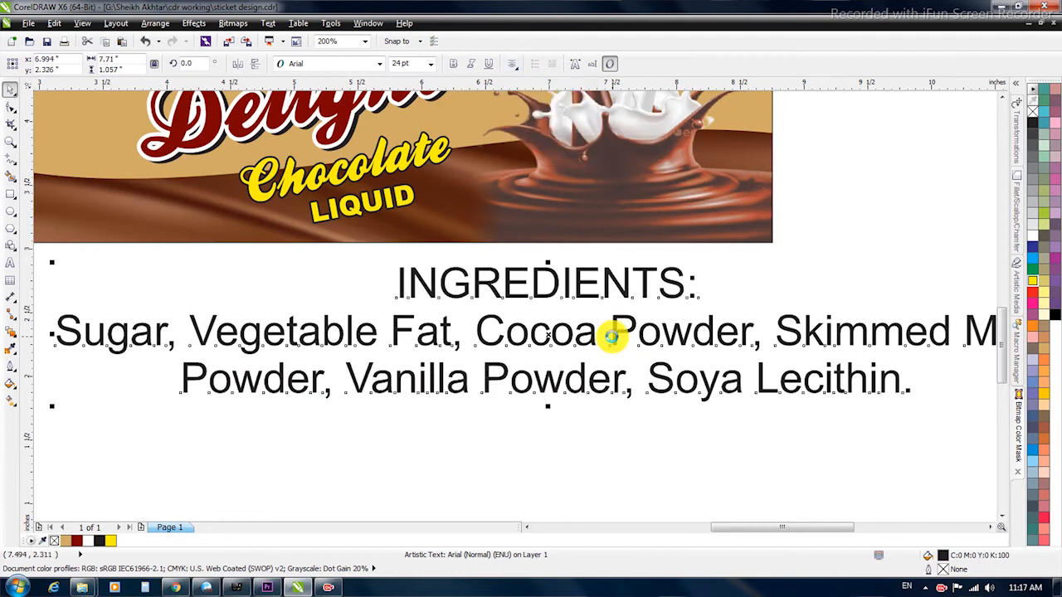
Step: Scale the ingredients text down to about 2.37 inch wide and keep it below the sticker
scroll(714, 357, down, 2)
drag(772, 373, 421, 313)
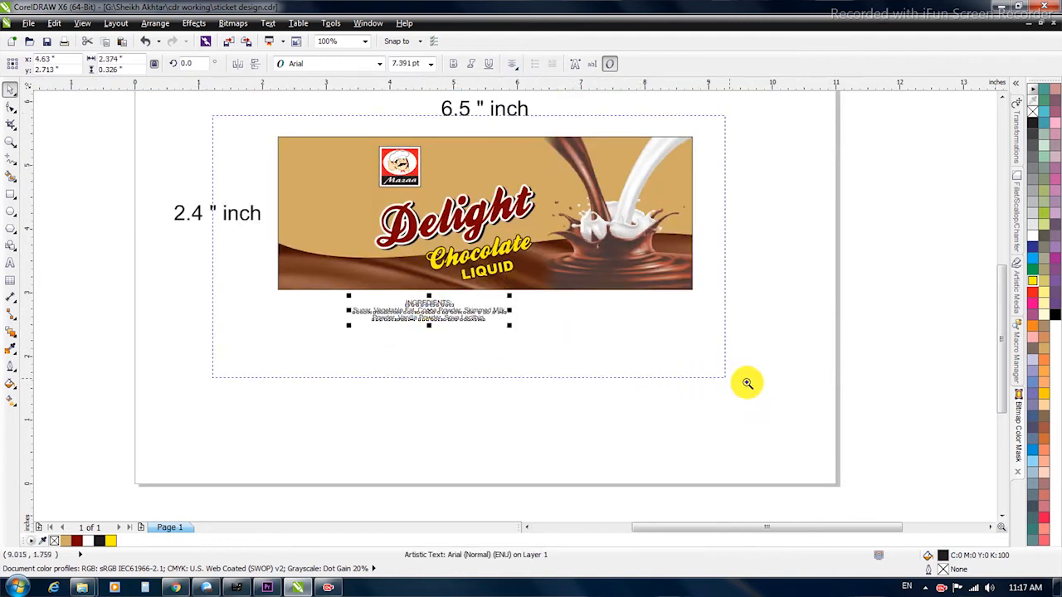
scroll(531, 319, up, 1)
click(249, 402)
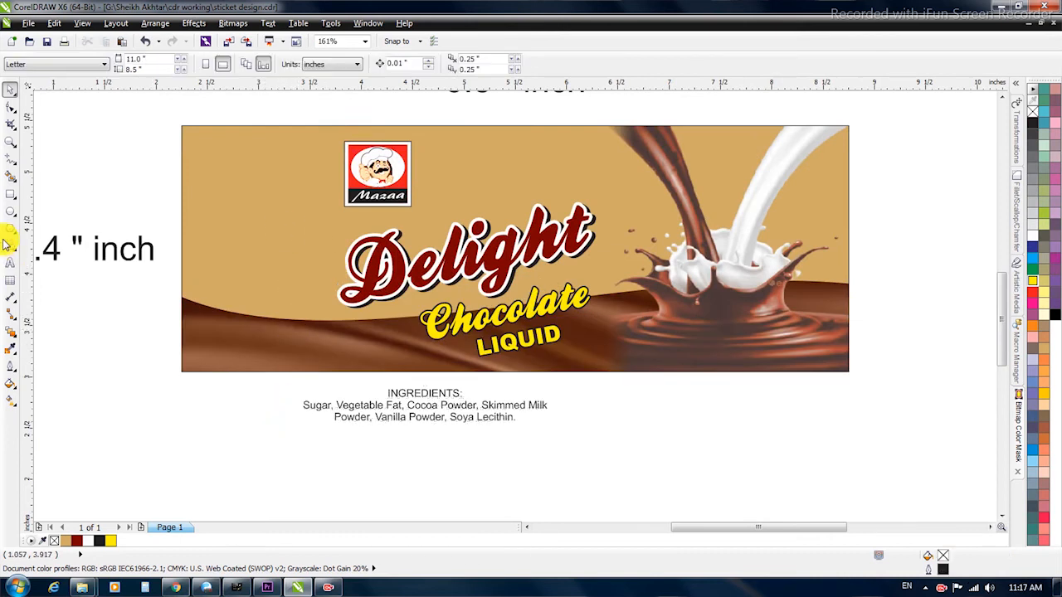
Step: Draw a white-filled rectangle about 0.87 by 1.55 inch beside the logo and centre it vertically on the sticker
click(11, 193)
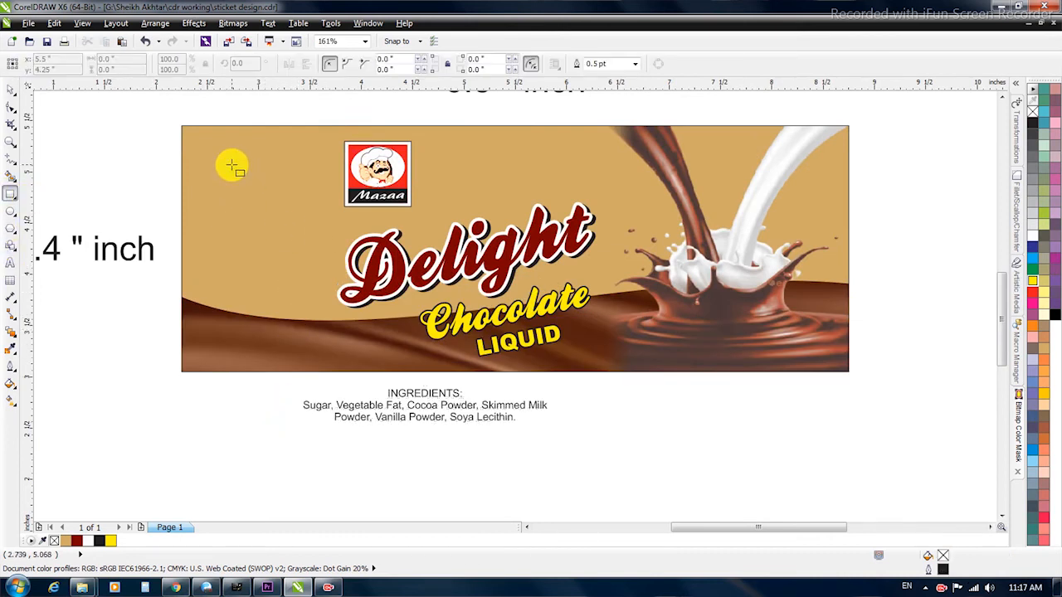
drag(232, 165, 321, 324)
key(space)
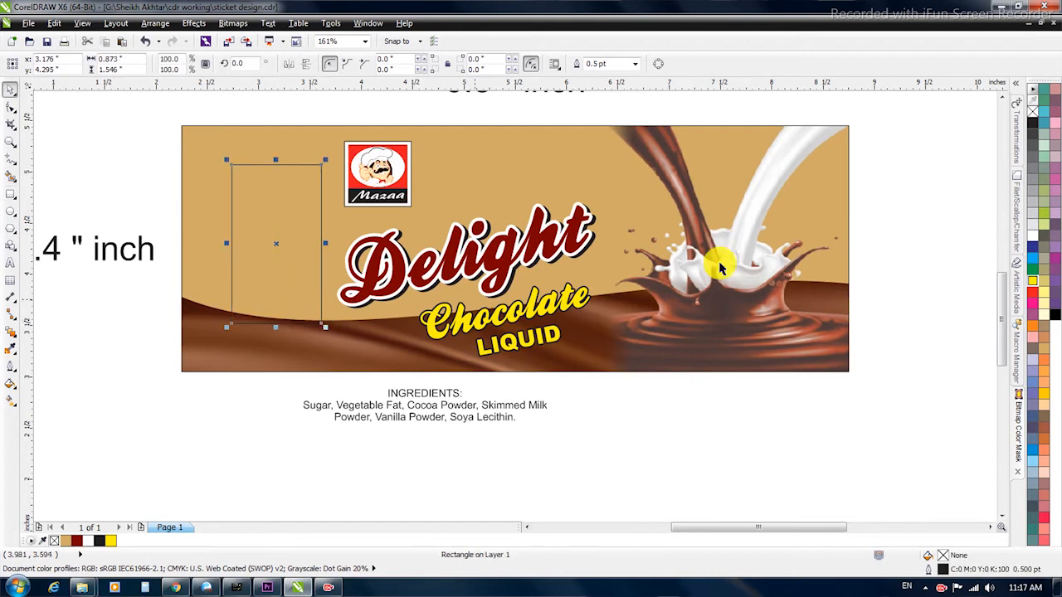
click(1033, 236)
shift+click(505, 153)
key(e)
shift+click(504, 153)
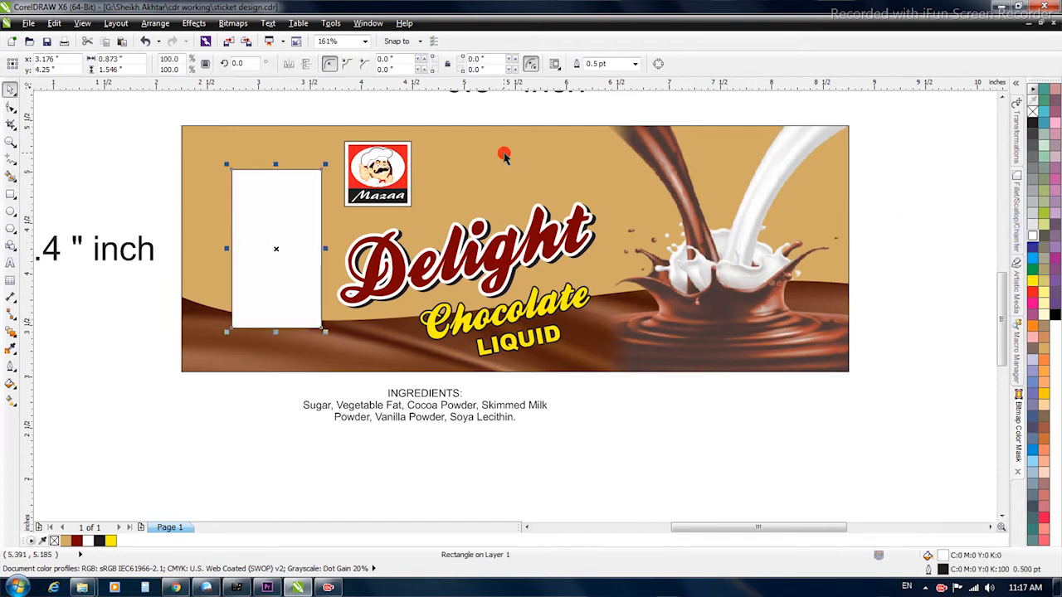
Step: Rotate the ingredients text by -90 degrees
click(443, 395)
click(446, 395)
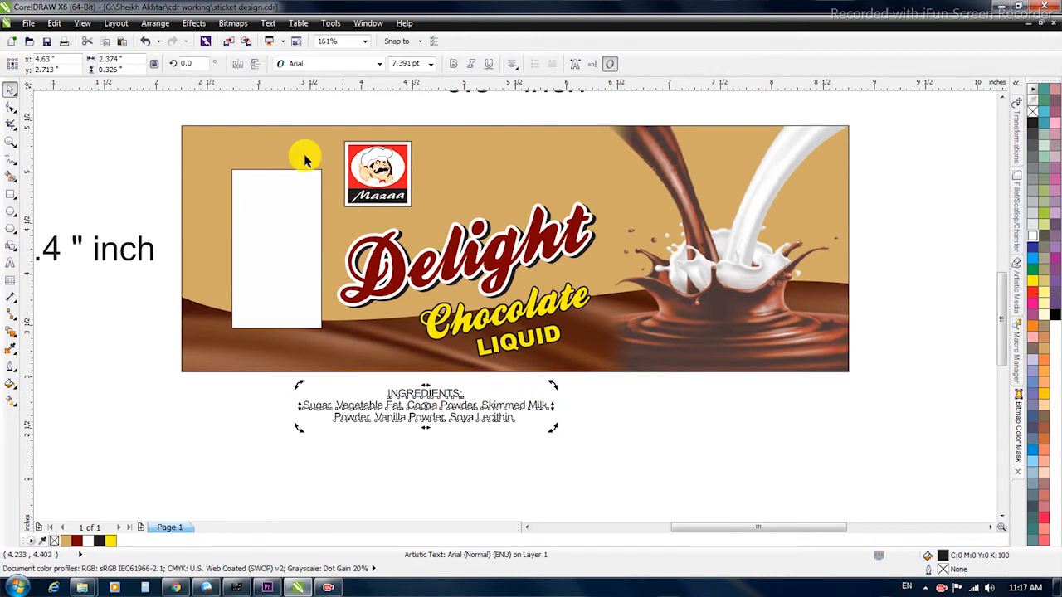
click(207, 64)
text(-9)
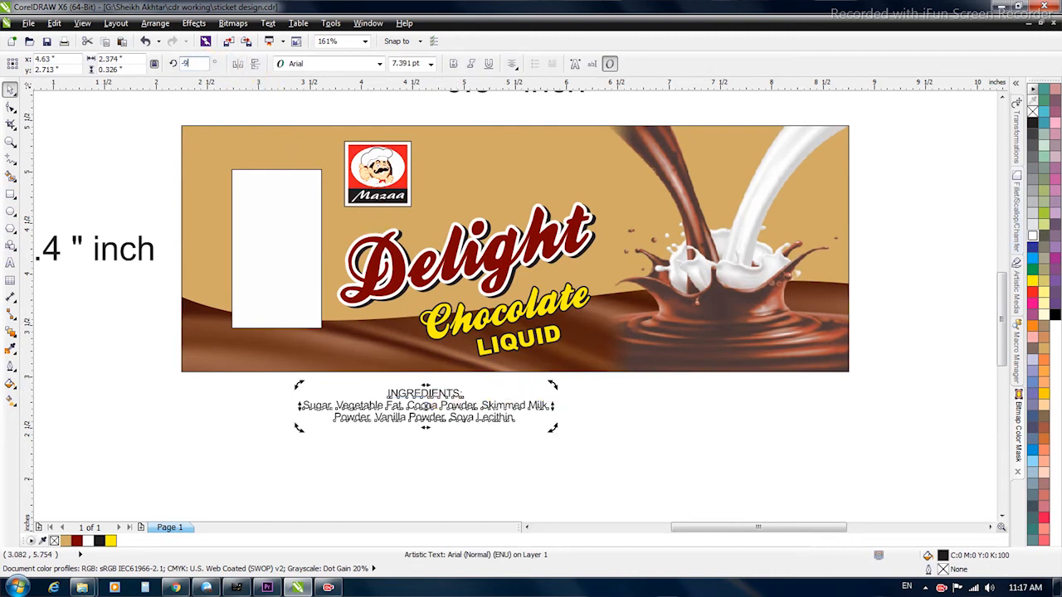
text(0)
key(Return)
Step: Move the rotated ingredients text onto the white panel near its right edge, scale it to about 1.39 inch long and centre it vertically
click(420, 403)
click(438, 396)
drag(449, 276, 438, 355)
drag(426, 406, 301, 225)
scroll(302, 225, up, 2)
drag(409, 307, 387, 384)
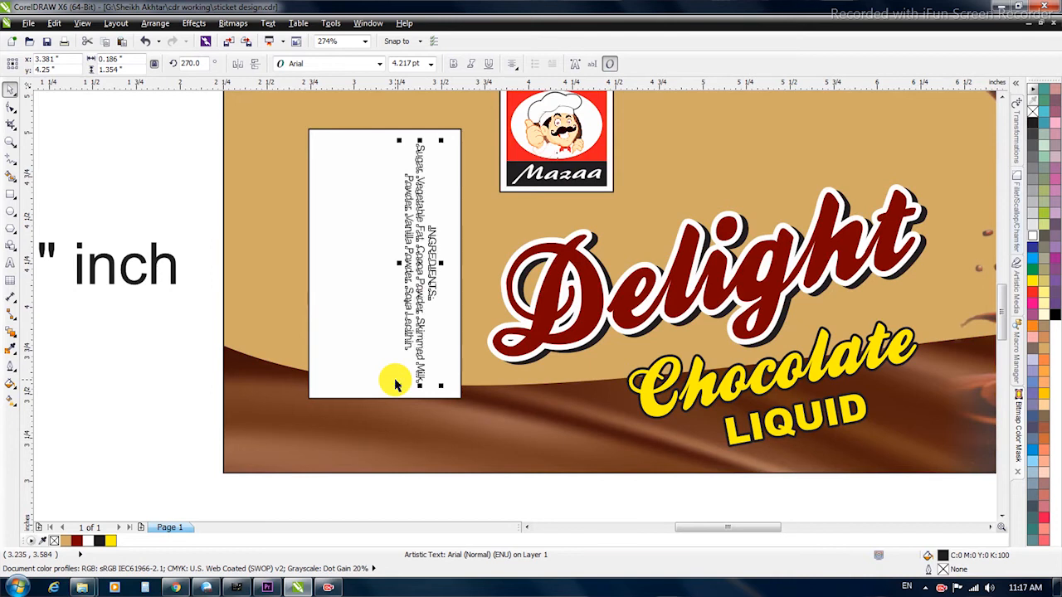
shift+click(362, 351)
click(430, 264)
drag(434, 247, 442, 248)
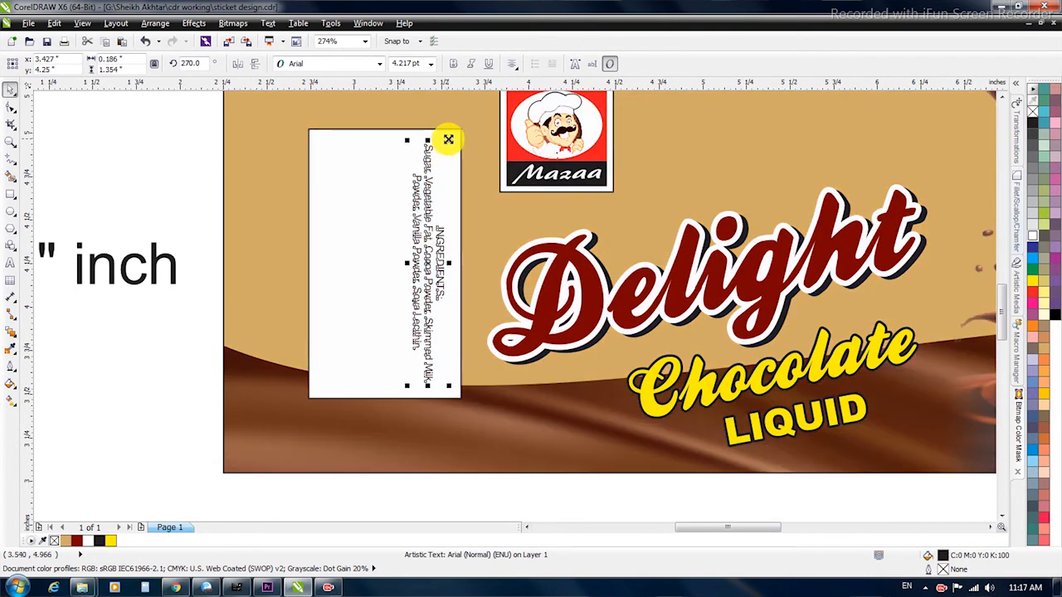
Step: Remove the white panel's outline and place a duplicate of the ingredients text to the left of the original
click(368, 208)
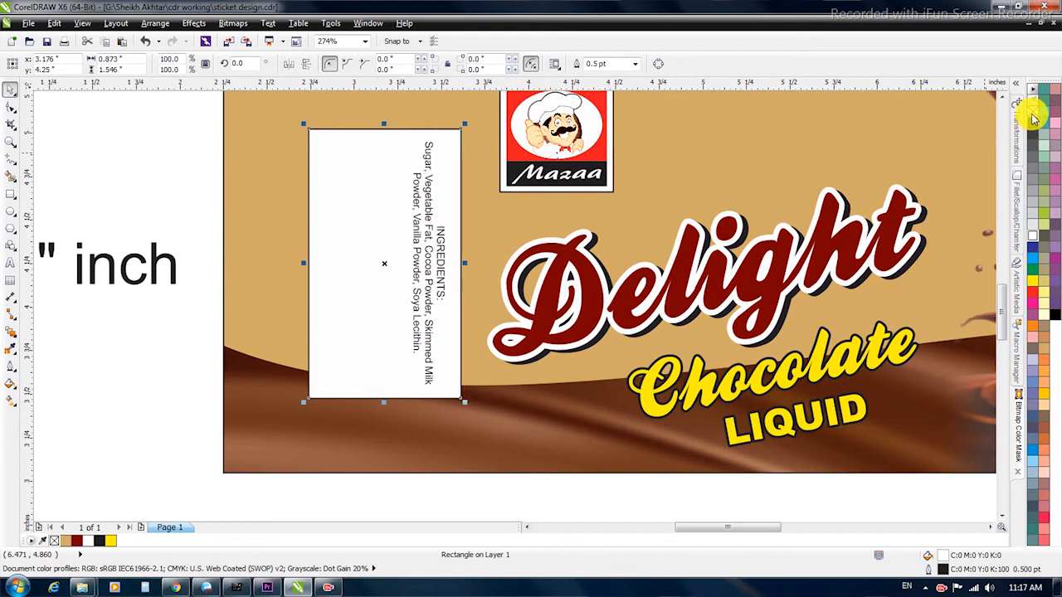
click(235, 230)
click(403, 221)
drag(417, 230, 362, 228)
right_click(363, 227)
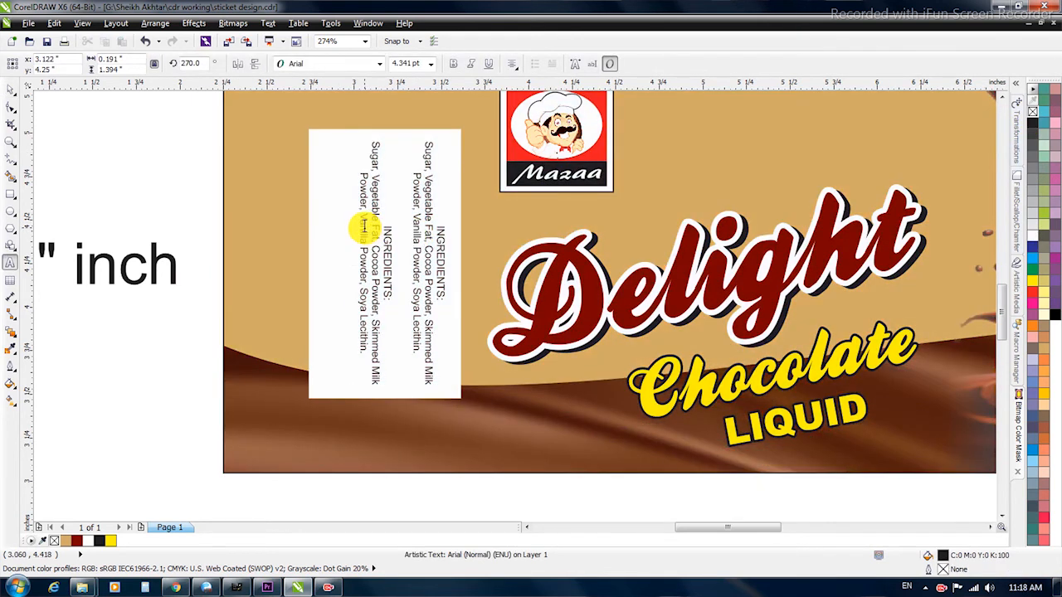
Step: Set the duplicate text's rotation to 0 degrees and move it below the sticker
key(ctrl+space)
key(Return)
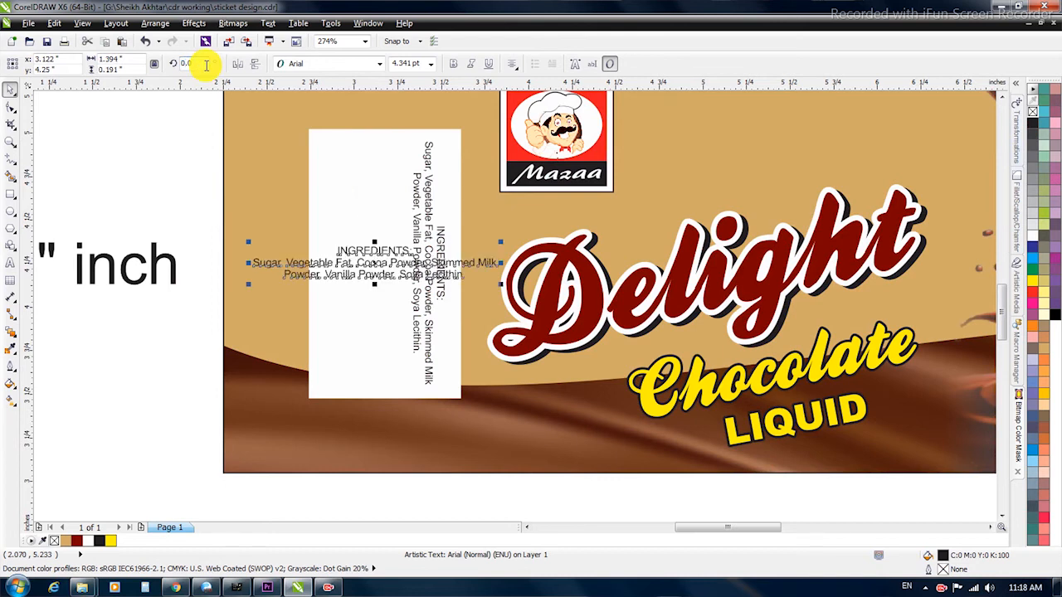
key(F3)
drag(363, 261, 389, 373)
key(F2)
drag(237, 307, 534, 405)
Step: Replace the duplicate's text with "Manufactured by:", correcting the misspelled word with the suggested spelling
double_click(447, 343)
key(ctrl+a)
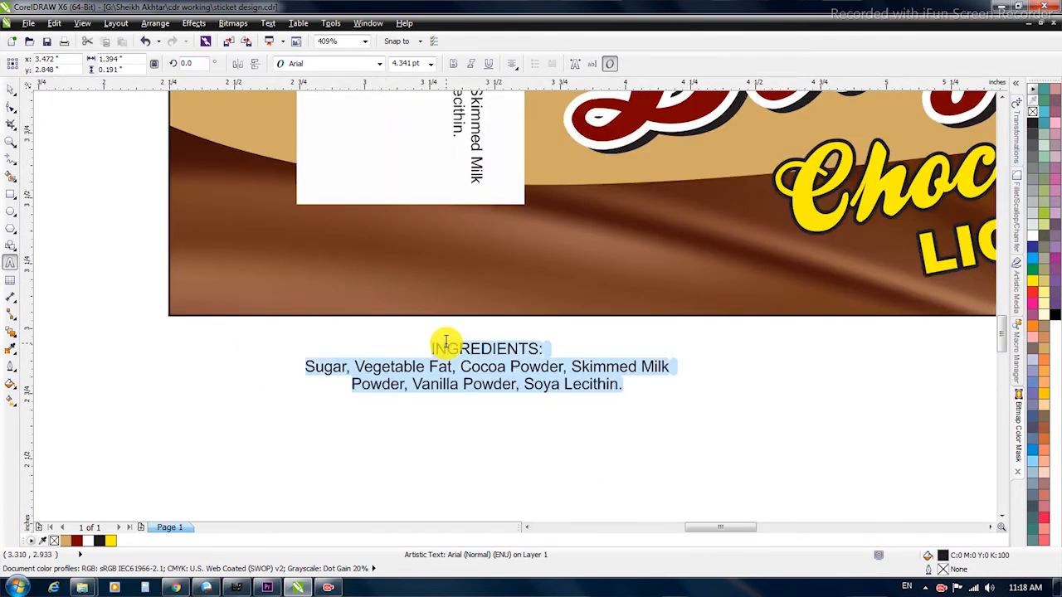
text(Manufa)
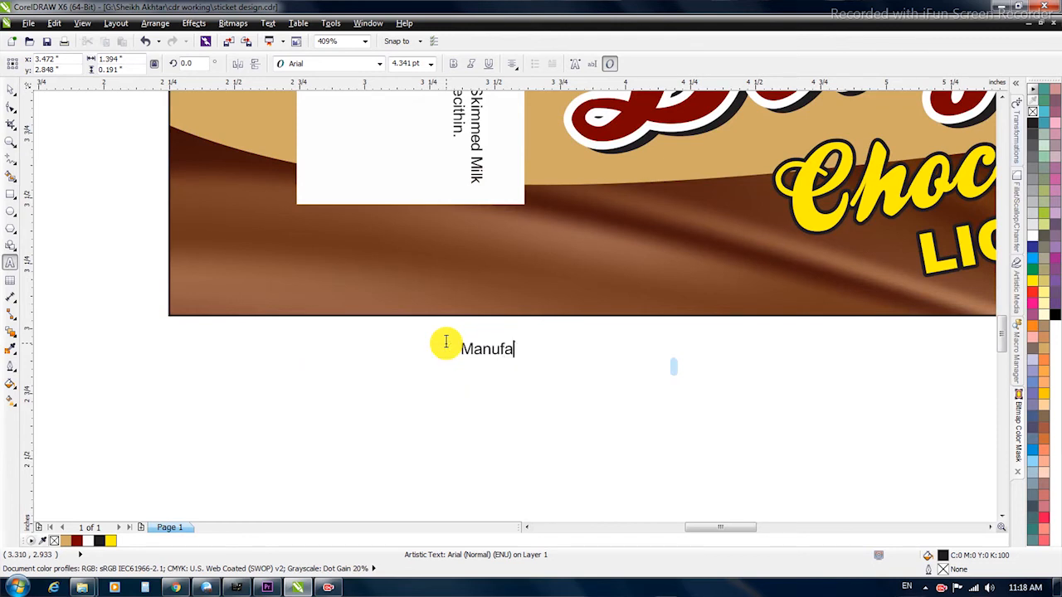
text(cured )
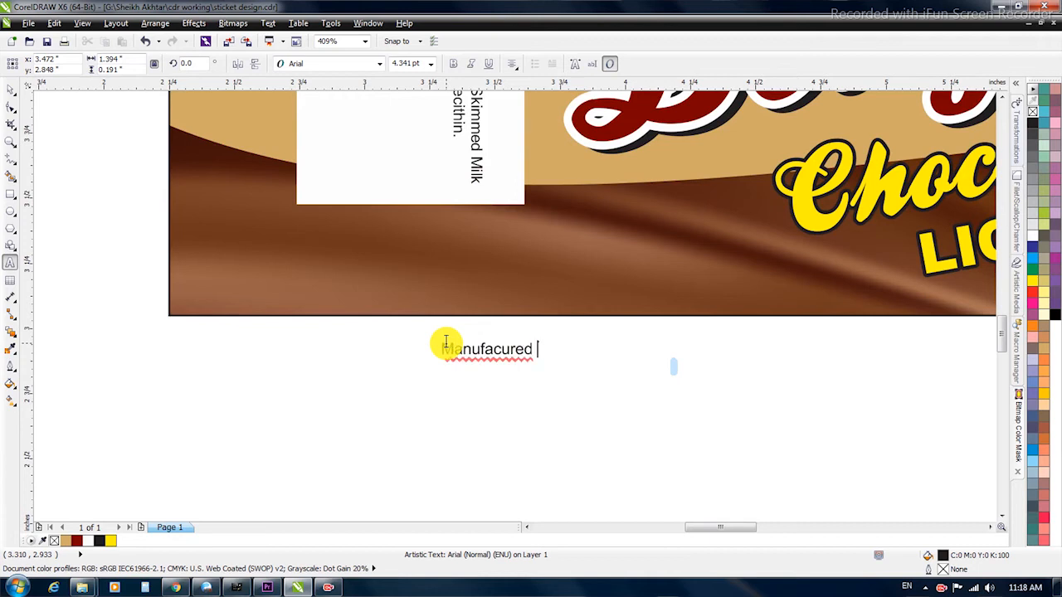
text(by)
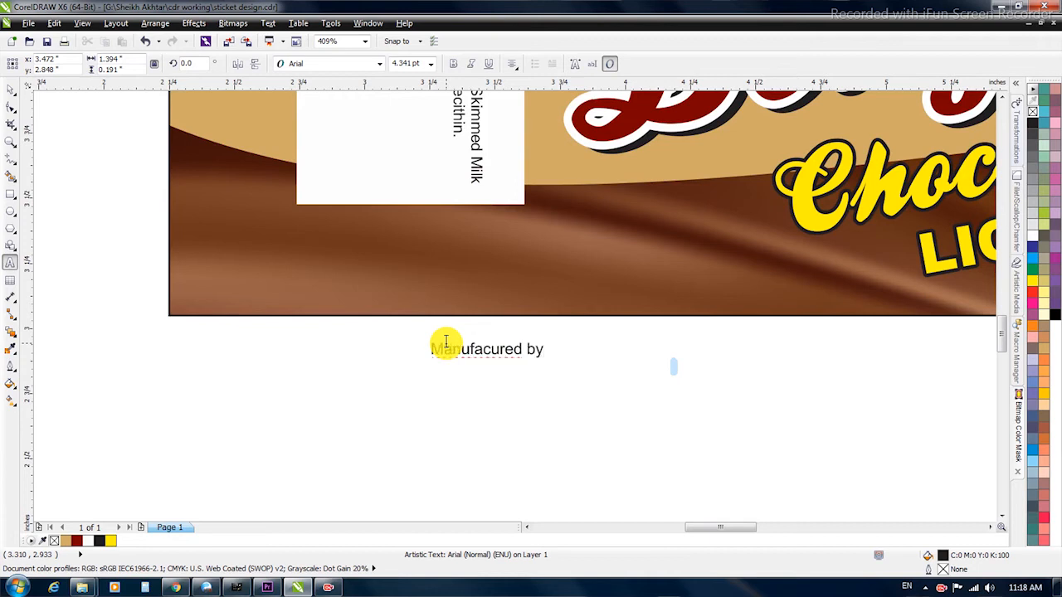
right_click(470, 349)
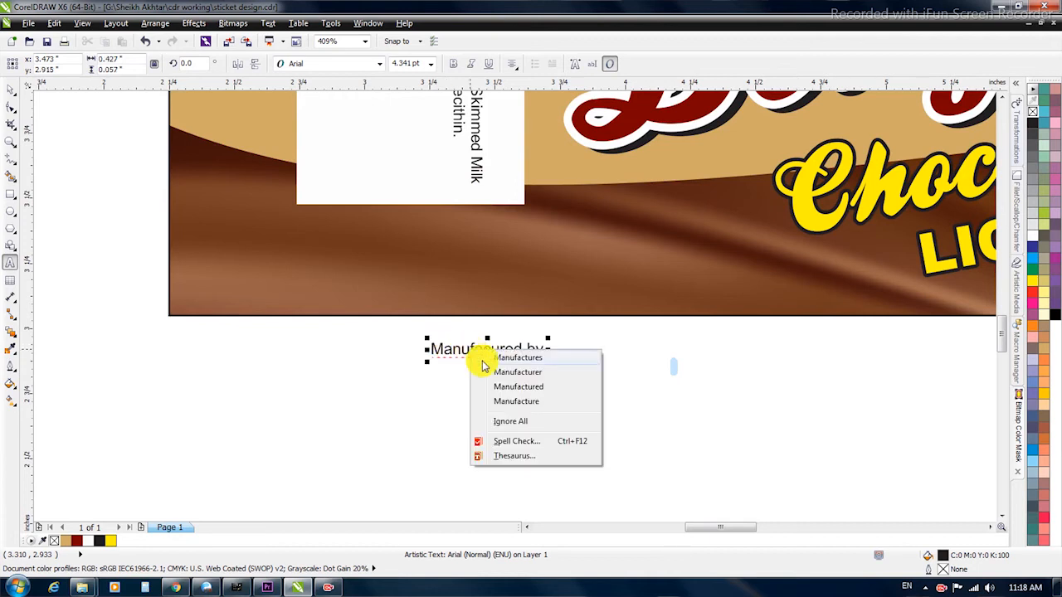
click(549, 388)
text(:)
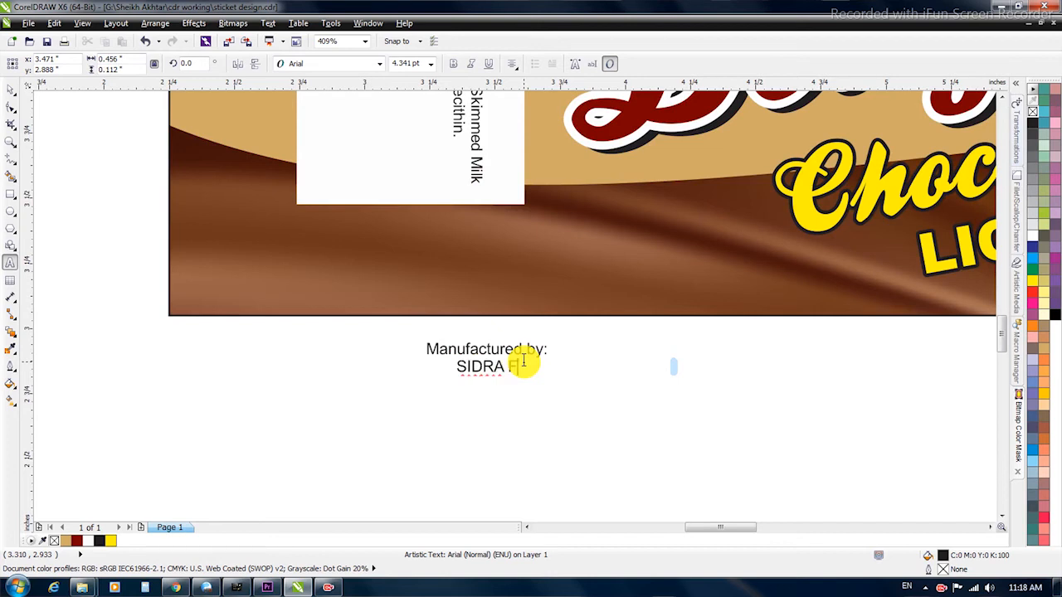
Step: Complete the company line "SIDRA FOOD PRODUCTS" under the heading and add the company's address on the line below
text(PO)
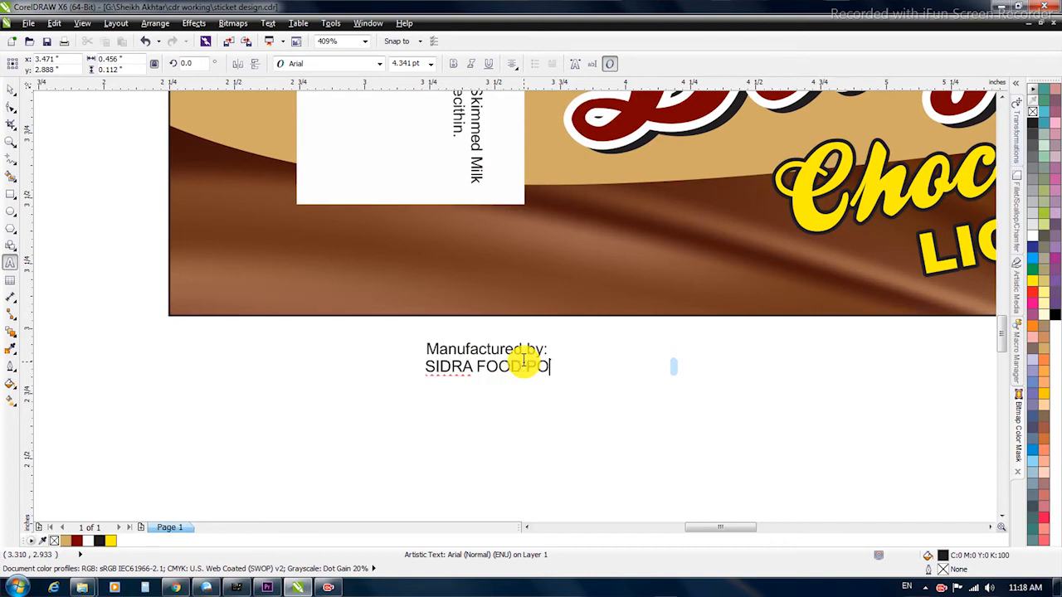
key(BackSpace)
text(RO)
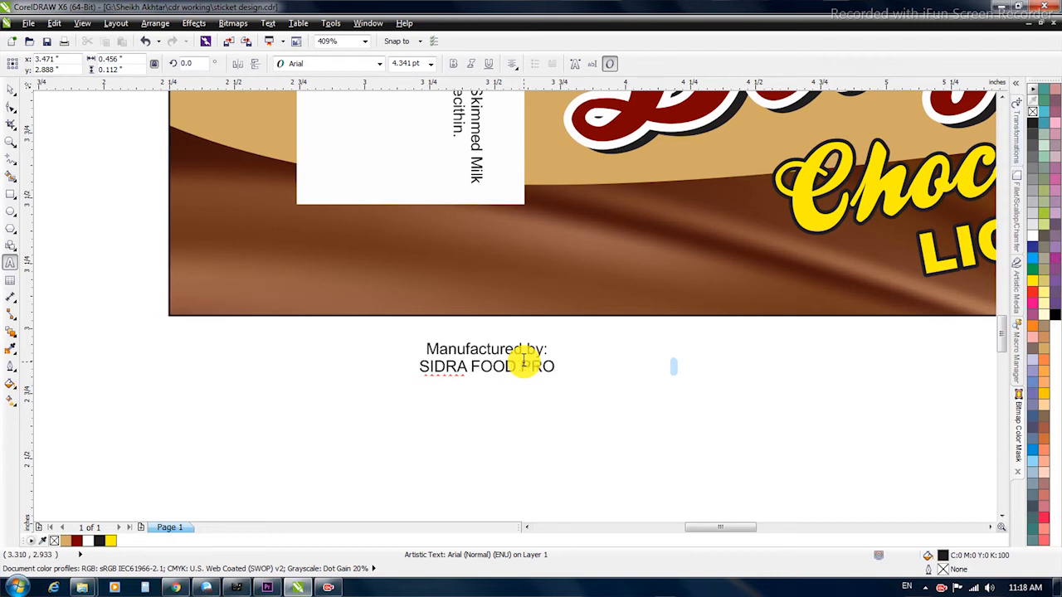
text(DUCTS)
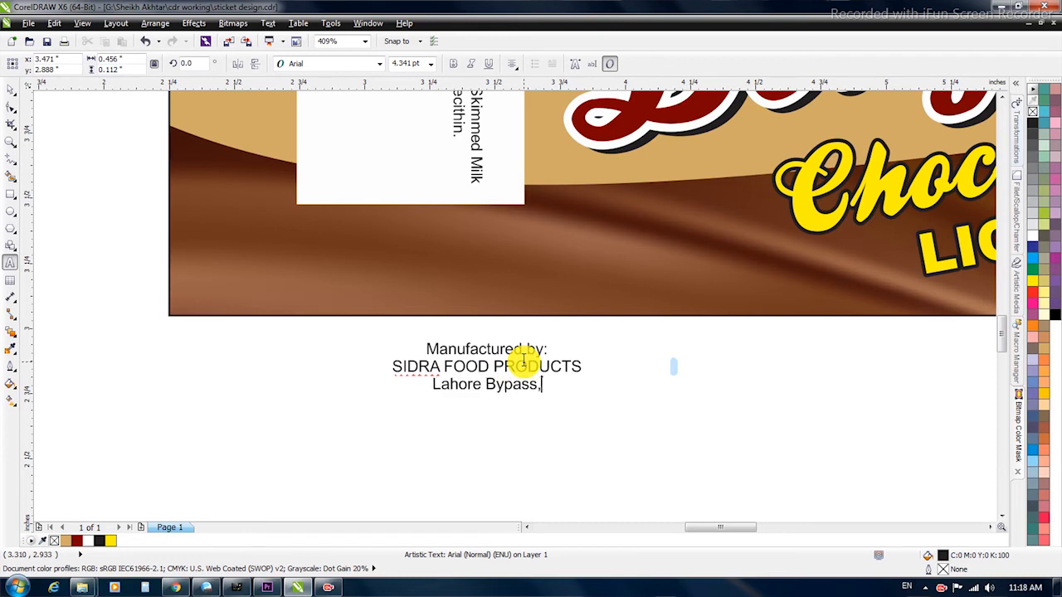
text(ahiwal.)
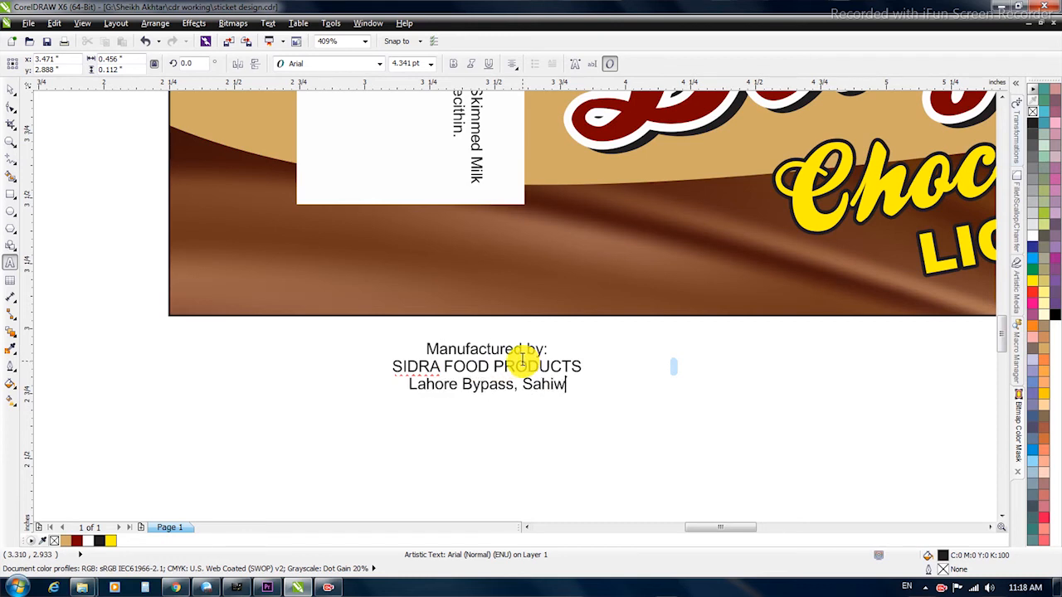
Step: Make the "SIDRA FOOD PRODUCTS" line bold and set its font size to 6 pt
key(Home)
key(shift+End)
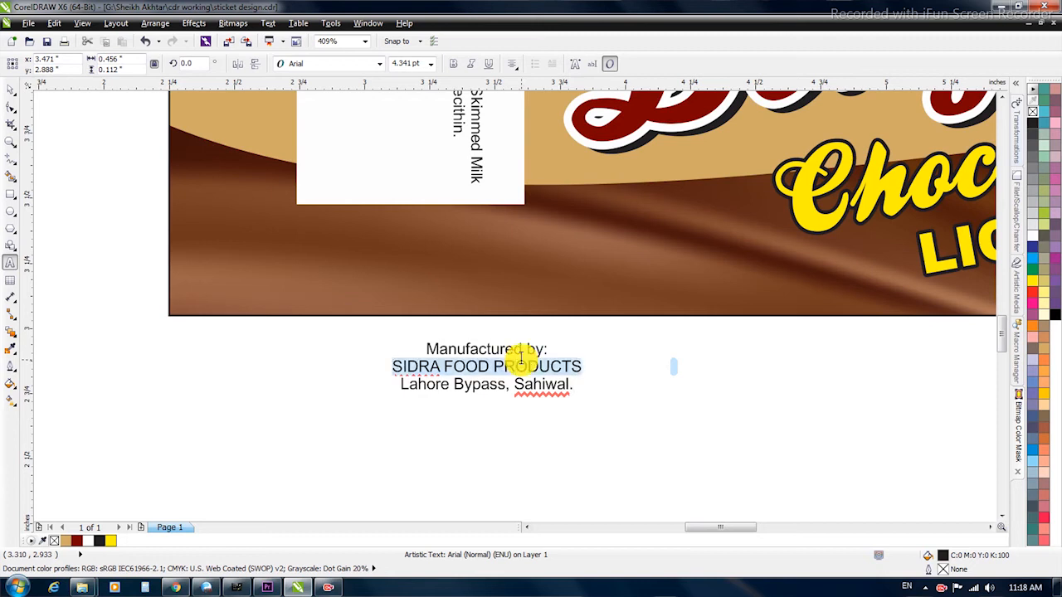
click(453, 64)
click(426, 66)
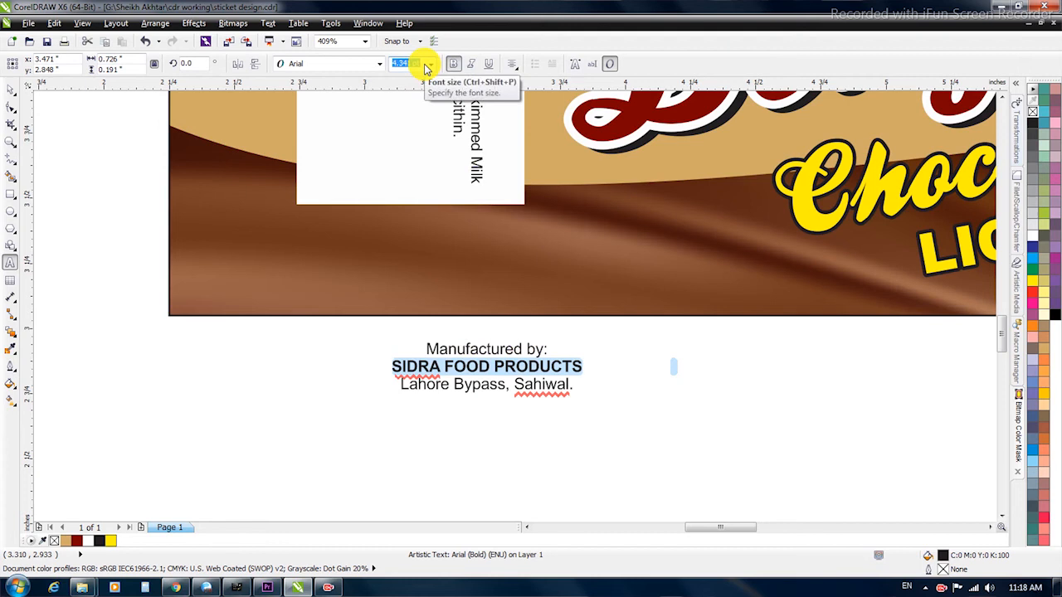
text(6)
key(Return)
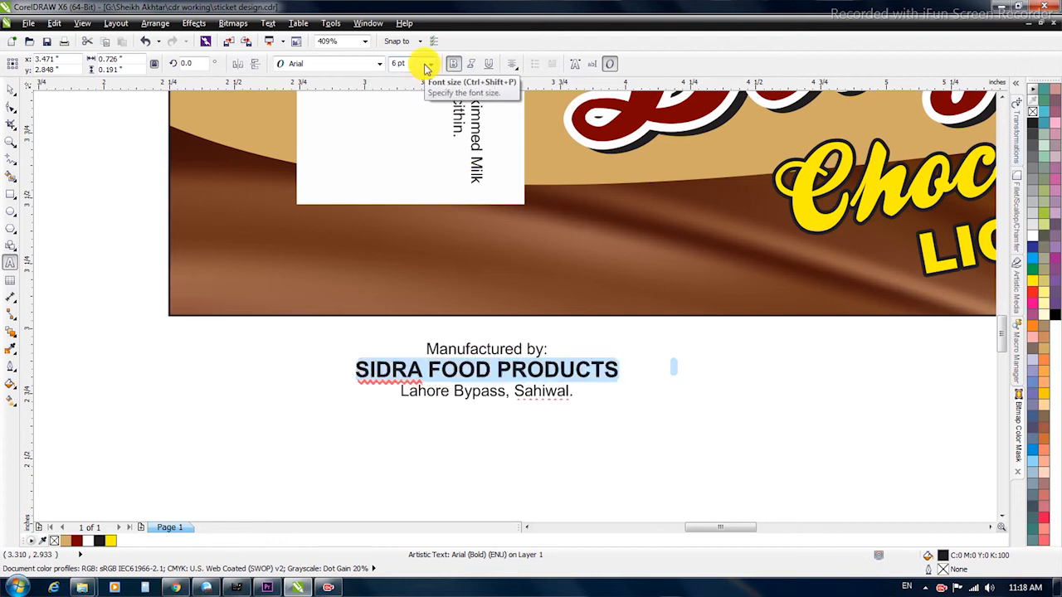
Step: Rotate the manufacturer text by -90 degrees and place it on the white panel beside the ingredients text
key(ctrl+space)
scroll(500, 387, down, 1)
drag(490, 375, 443, 189)
click(443, 189)
click(187, 64)
key(BackSpace)
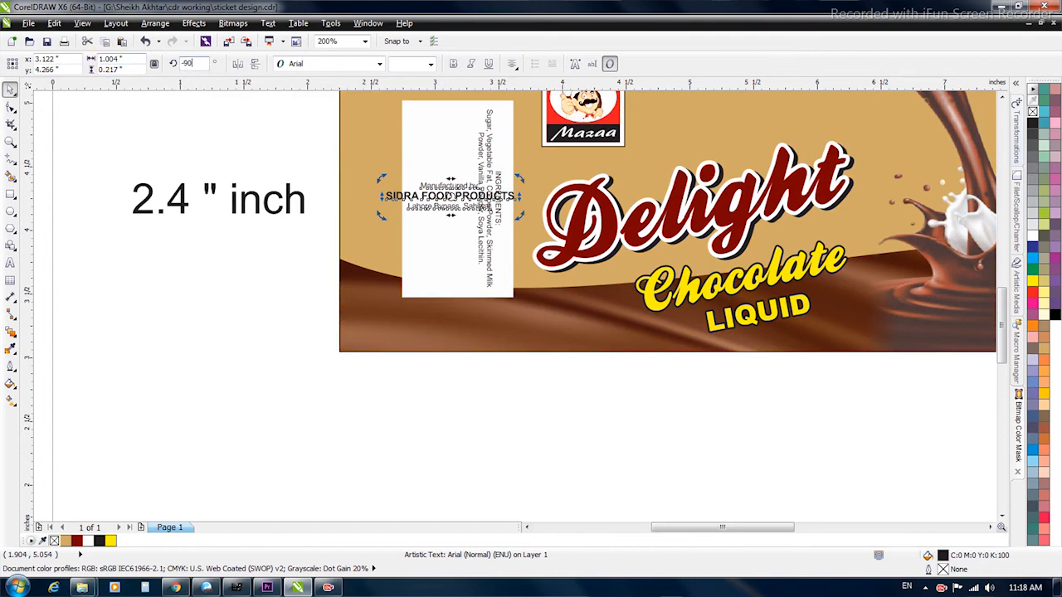
key(Return)
click(450, 192)
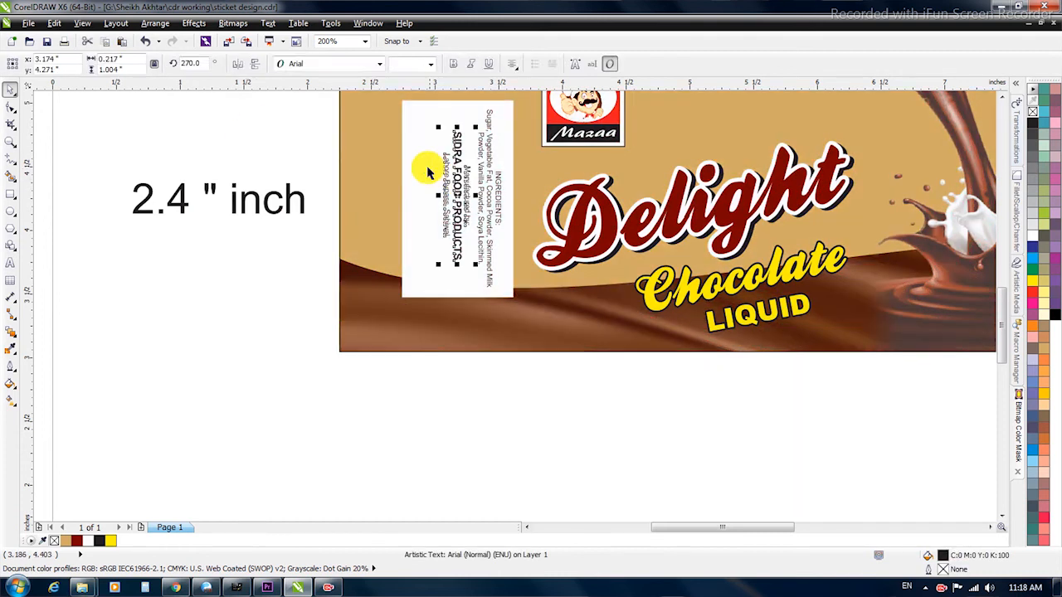
key(Escape)
Step: Duplicate the ingredients text below the sticker and set the copy's rotation to 0 degrees
scroll(434, 227, down, 3)
scroll(419, 241, up, 3)
drag(419, 241, 435, 444)
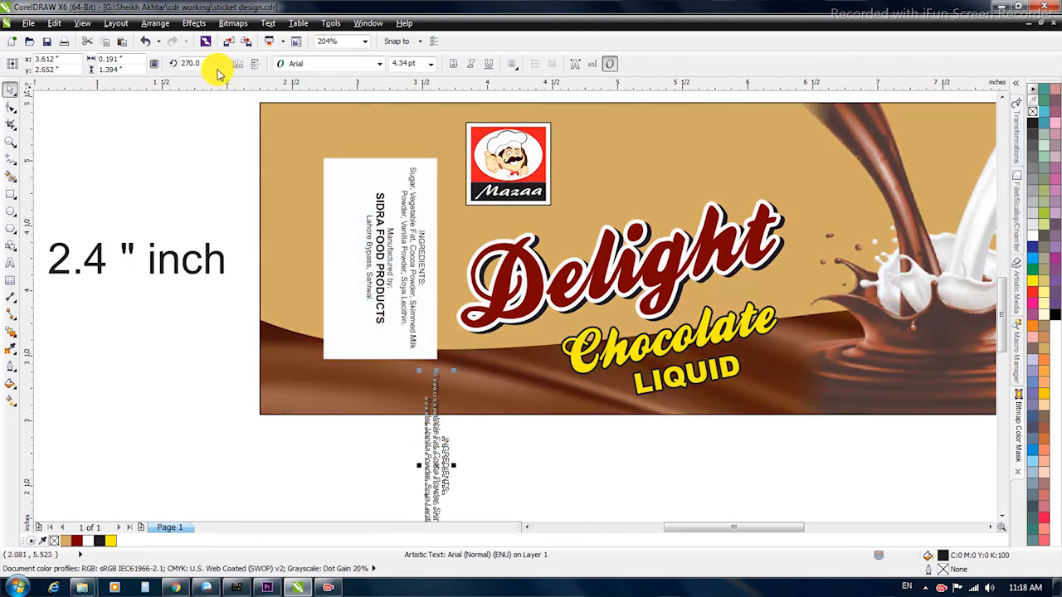
click(193, 64)
text(0)
key(Return)
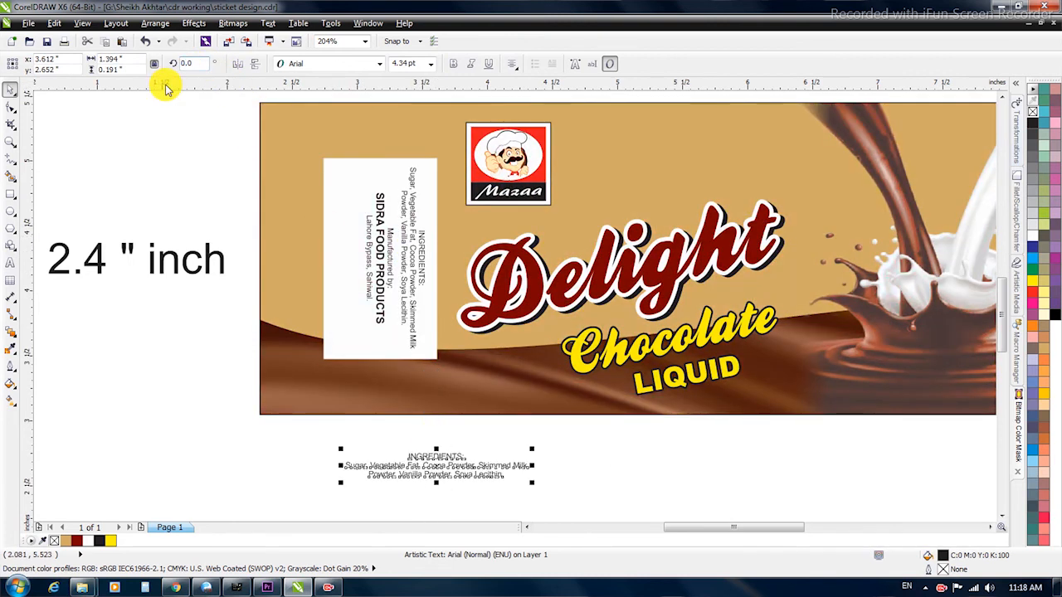
Step: Replace the new copy's text with the two lines "Mfg. Date:" and "Exp. Date:"
scroll(432, 456, up, 2)
double_click(418, 257)
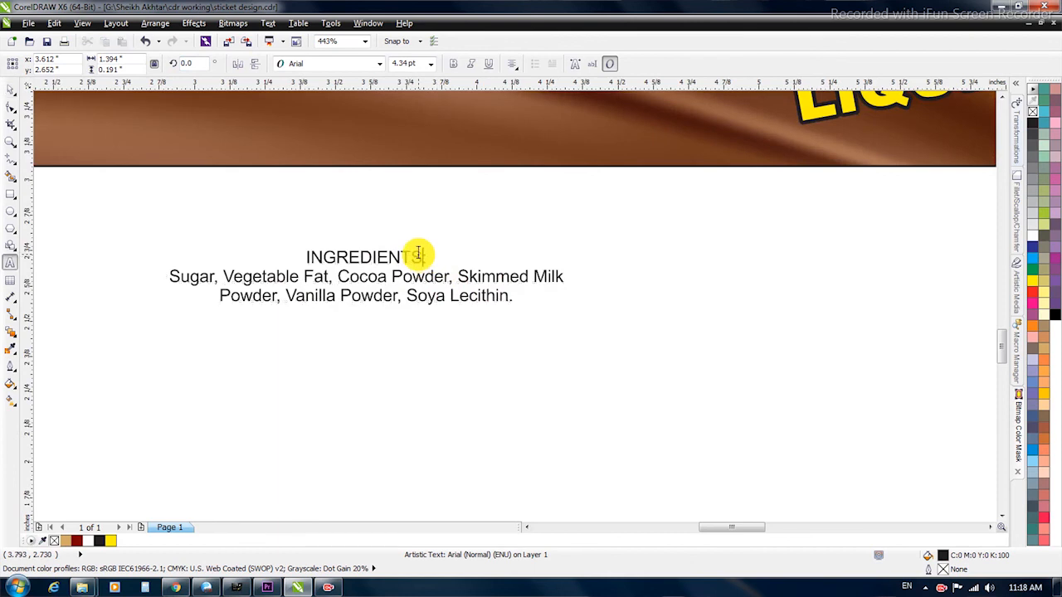
key(ctrl+a)
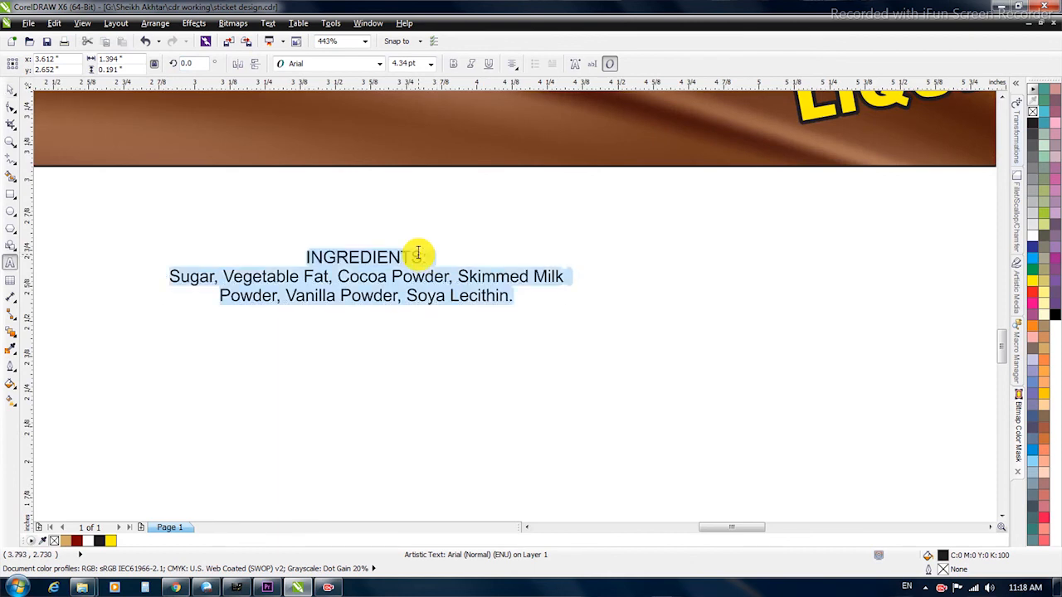
text(Mg)
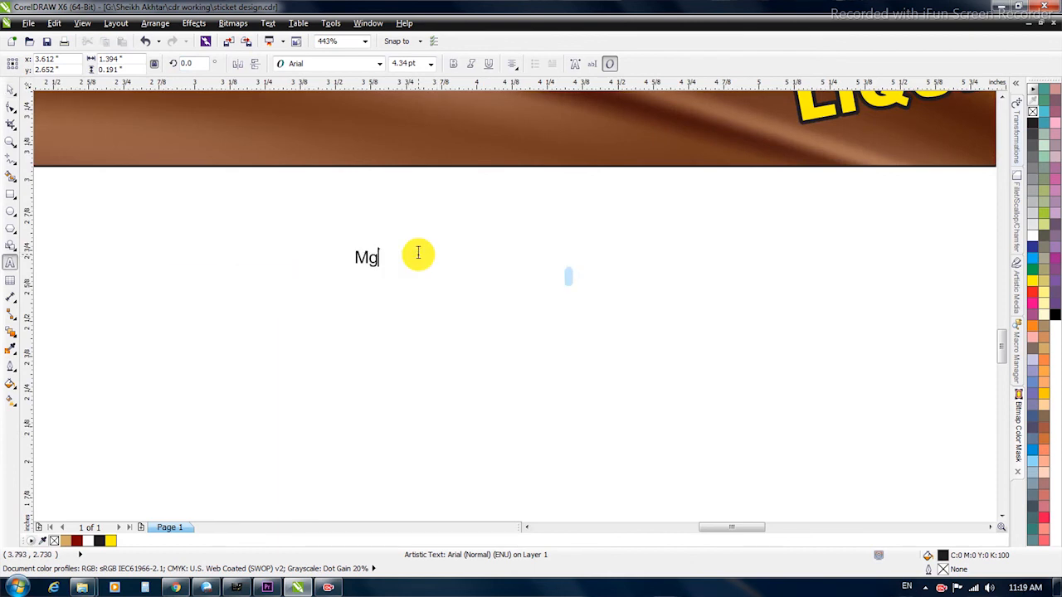
key(BackSpace)
text(fg. D)
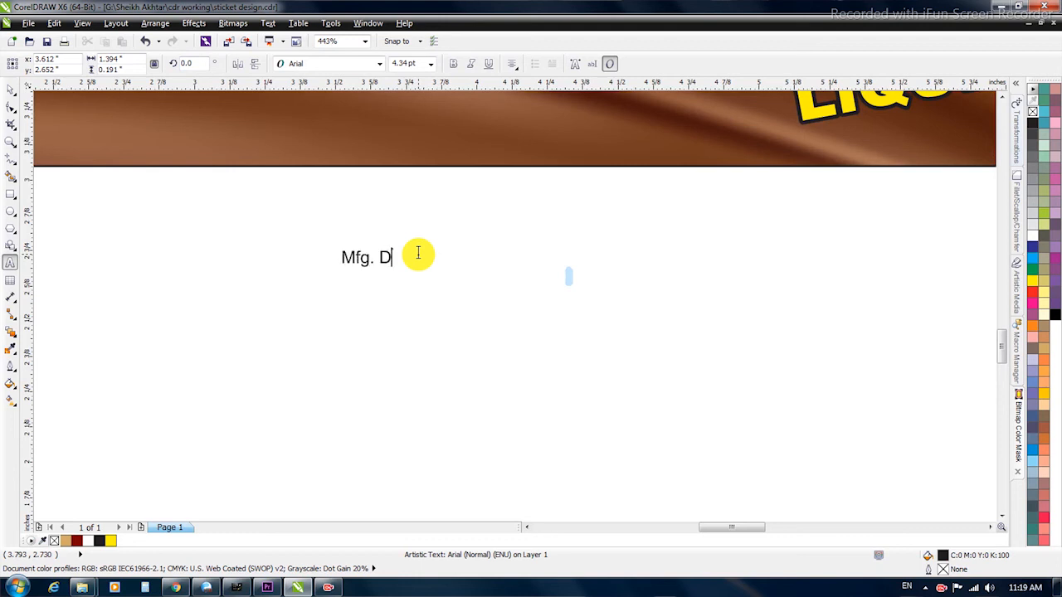
text(ate.)
text(Exp)
text(. Date:)
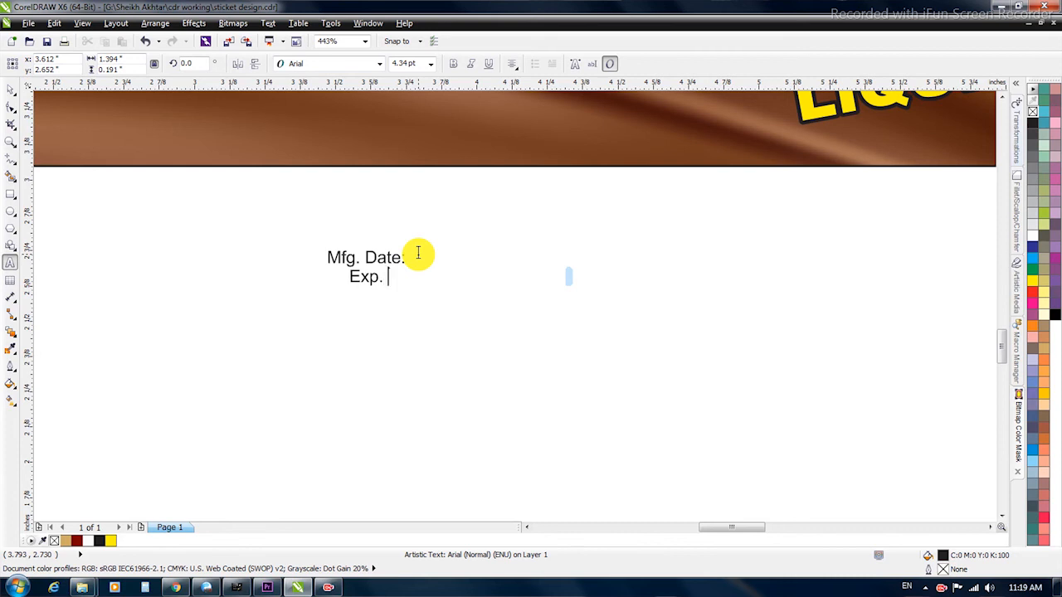
key(ctrl+space)
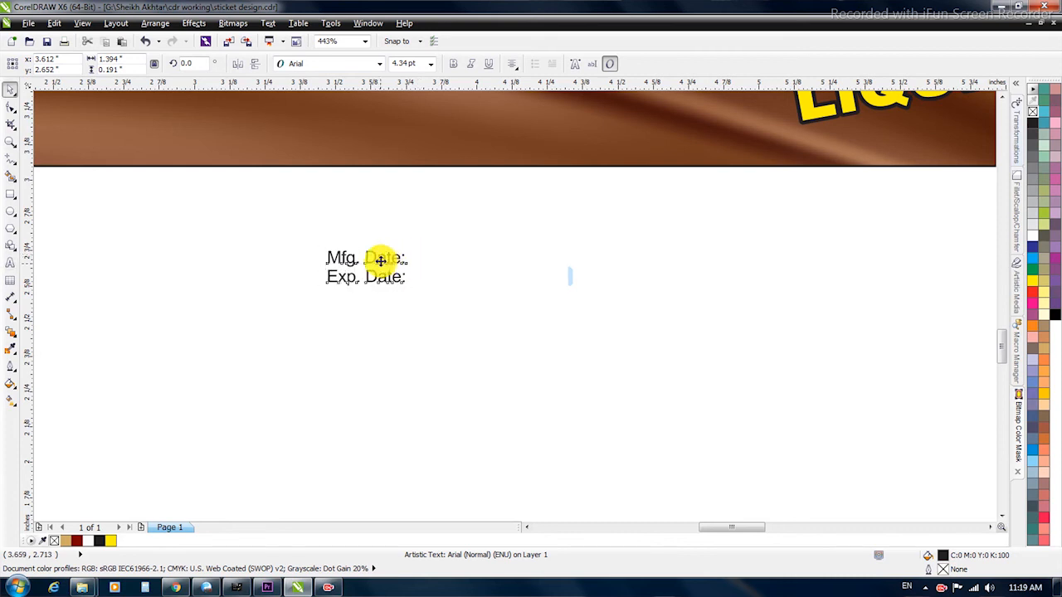
Step: Duplicate the date labels beside the original and replace the copy's text with "Nov. 2020" and "Nov. 2022" on two lines
drag(379, 260, 486, 256)
key(F8)
key(ctrl+a)
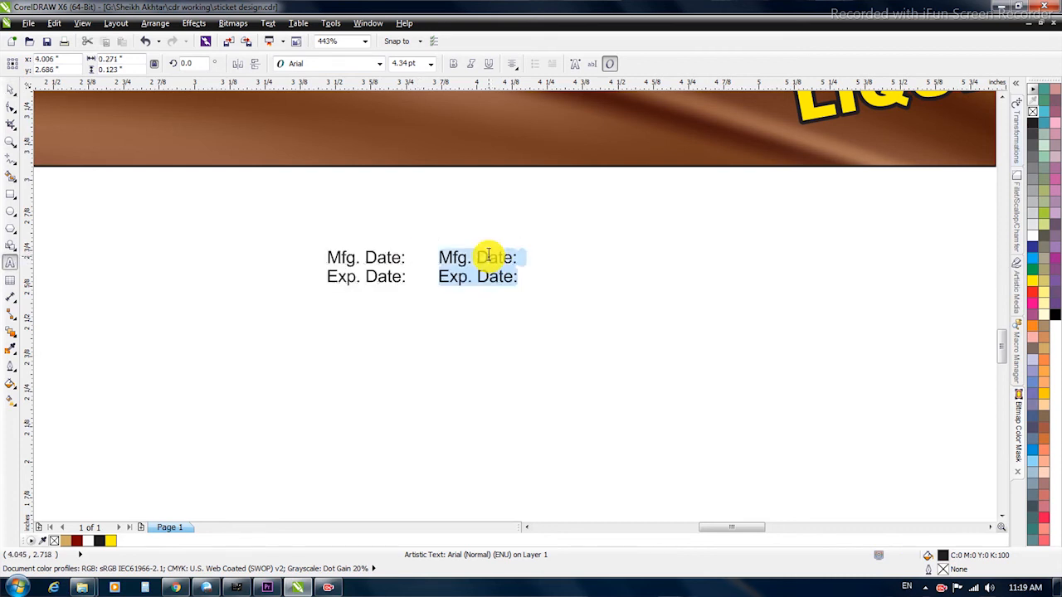
key(Delete)
text(Nov. 2020)
key(Return)
text(Nov. )
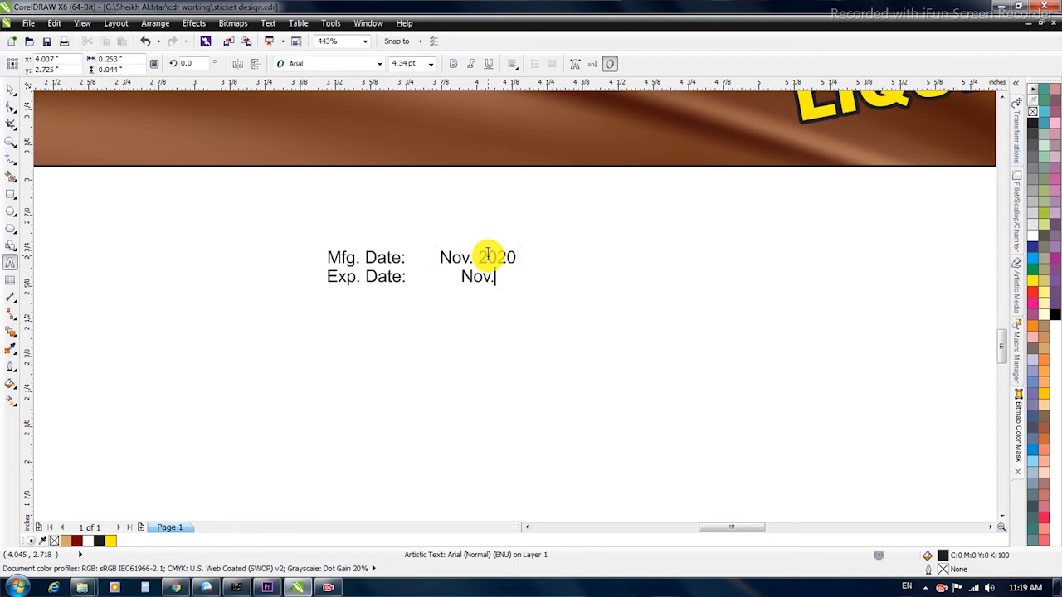
text(2022)
key(ctrl+space)
key(Escape)
Step: Group the date labels with their month-and-year values and rotate the group by -90 degrees
drag(249, 209, 517, 340)
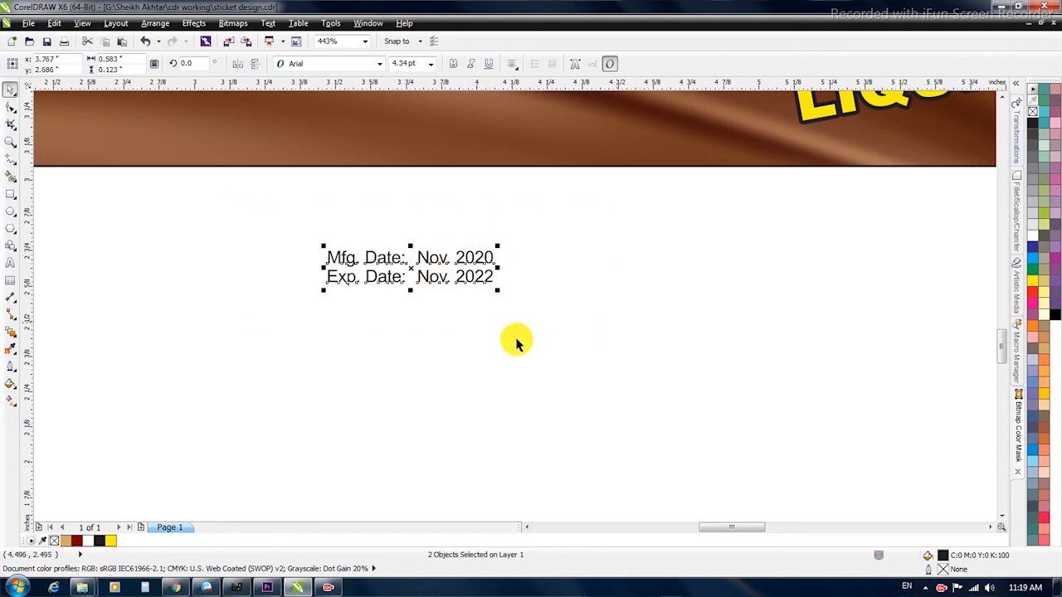
key(ctrl+g)
scroll(468, 328, down, 3)
double_click(241, 63)
key(BackSpace)
text(-90)
key(Return)
Step: Place the rotated dates group on the white panel beside the manufacturer text and align their centers along the panel's height
scroll(438, 298, down, 2)
drag(438, 298, 382, 197)
key(F2)
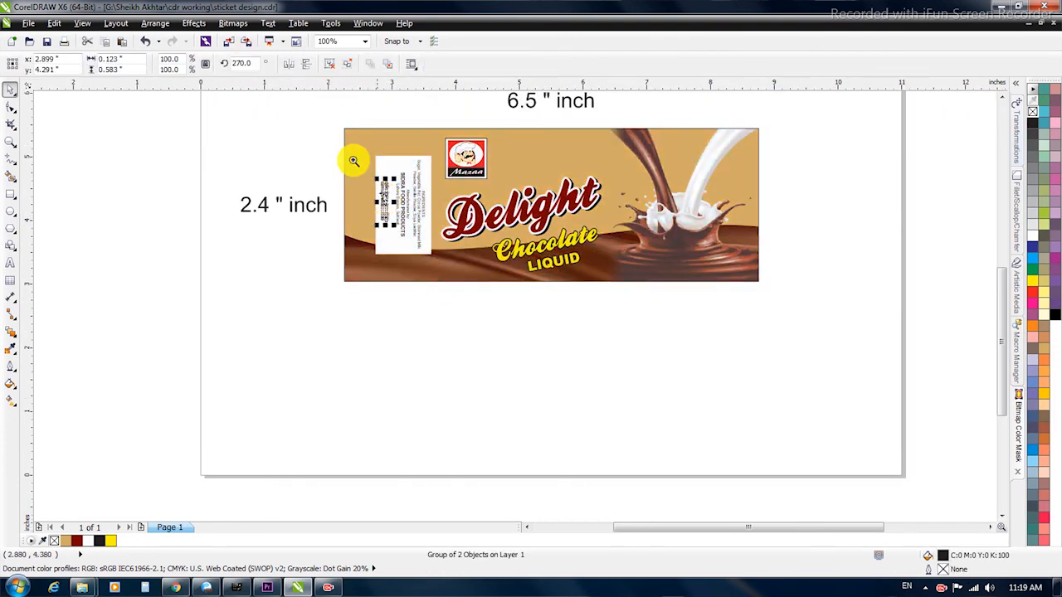
drag(334, 133, 620, 307)
shift+click(329, 165)
key(e)
key(Escape)
Step: Review the complete sticker layout up close and together with its width and height labels
scroll(394, 272, down, 3)
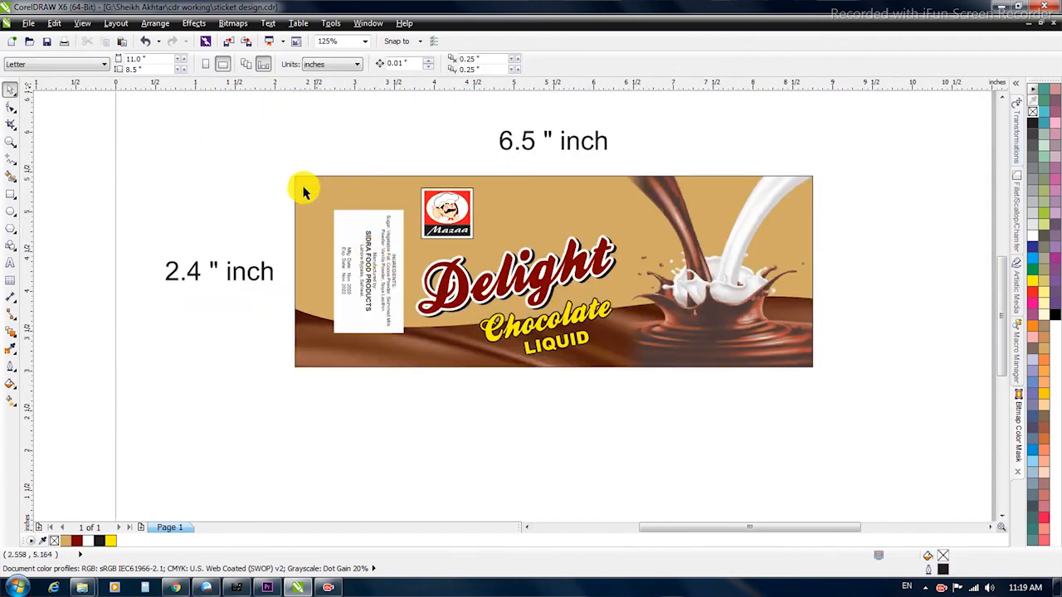
key(F2)
drag(135, 100, 988, 392)
key(F2)
drag(128, 113, 917, 466)
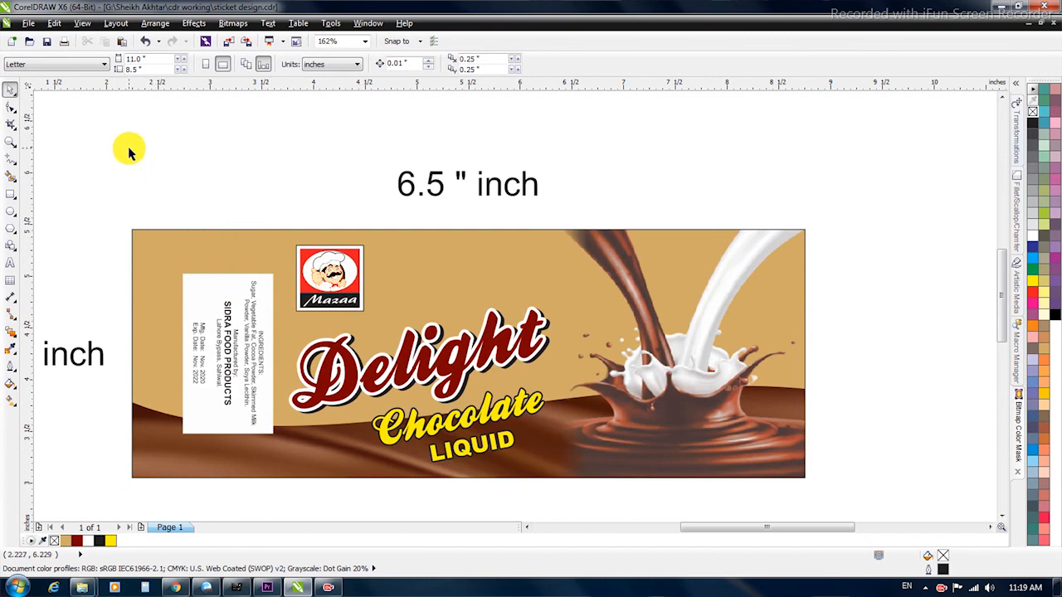
key(F4)
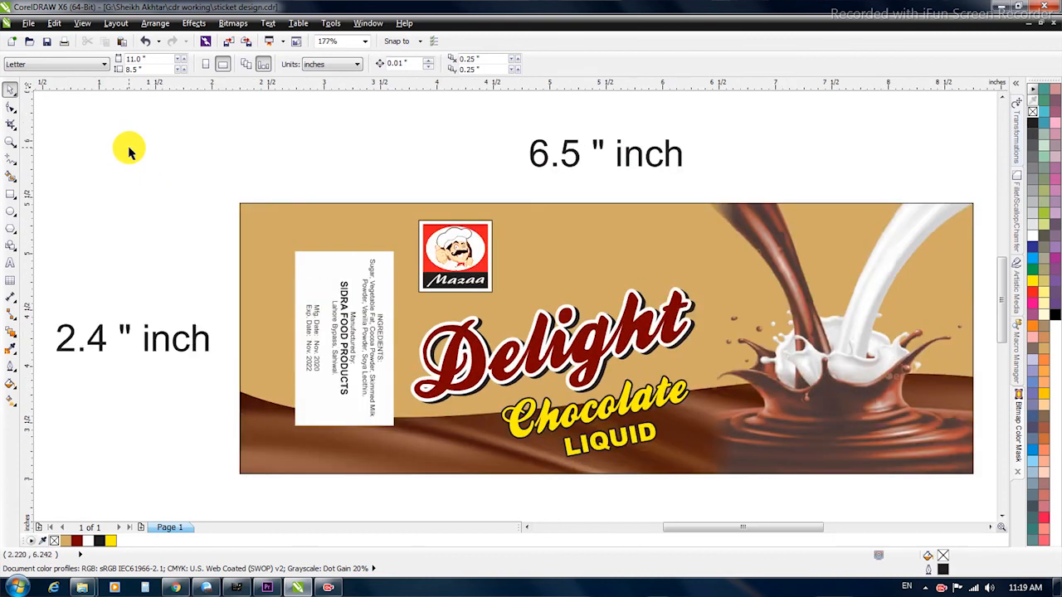